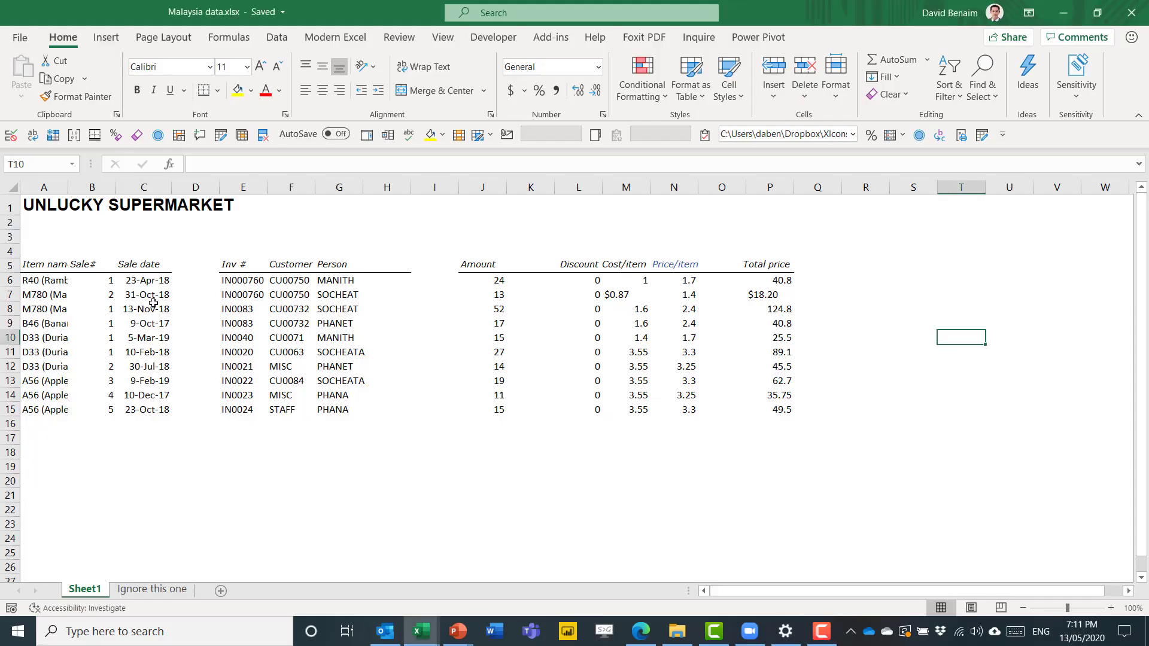
click(198, 186)
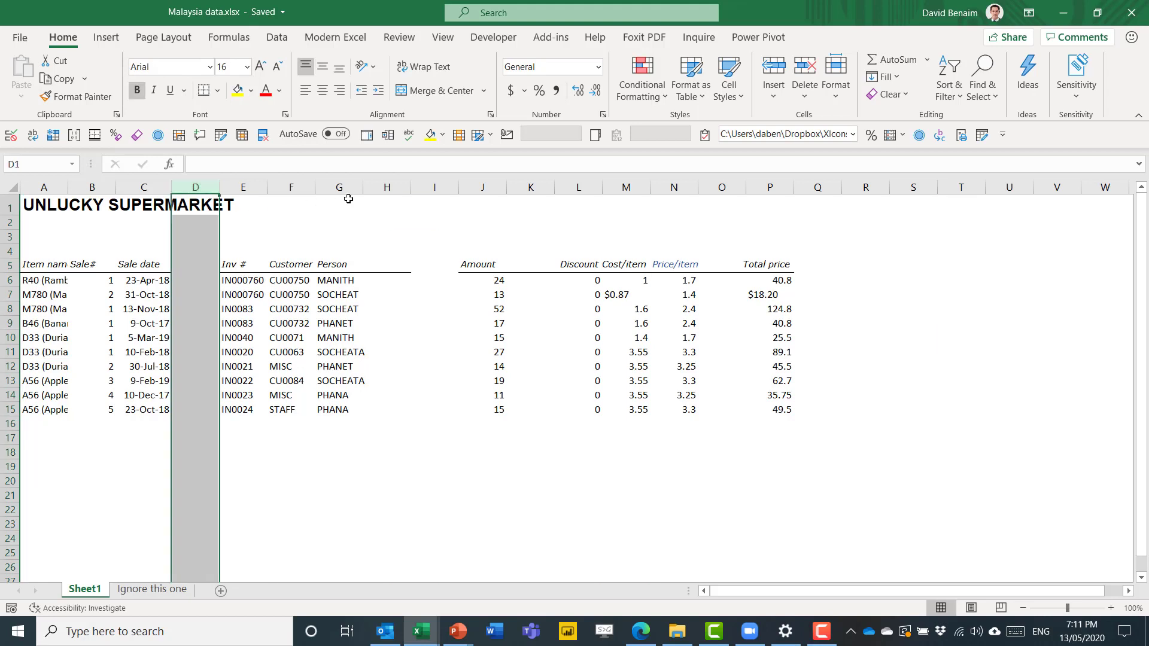
drag(425, 187, 435, 207)
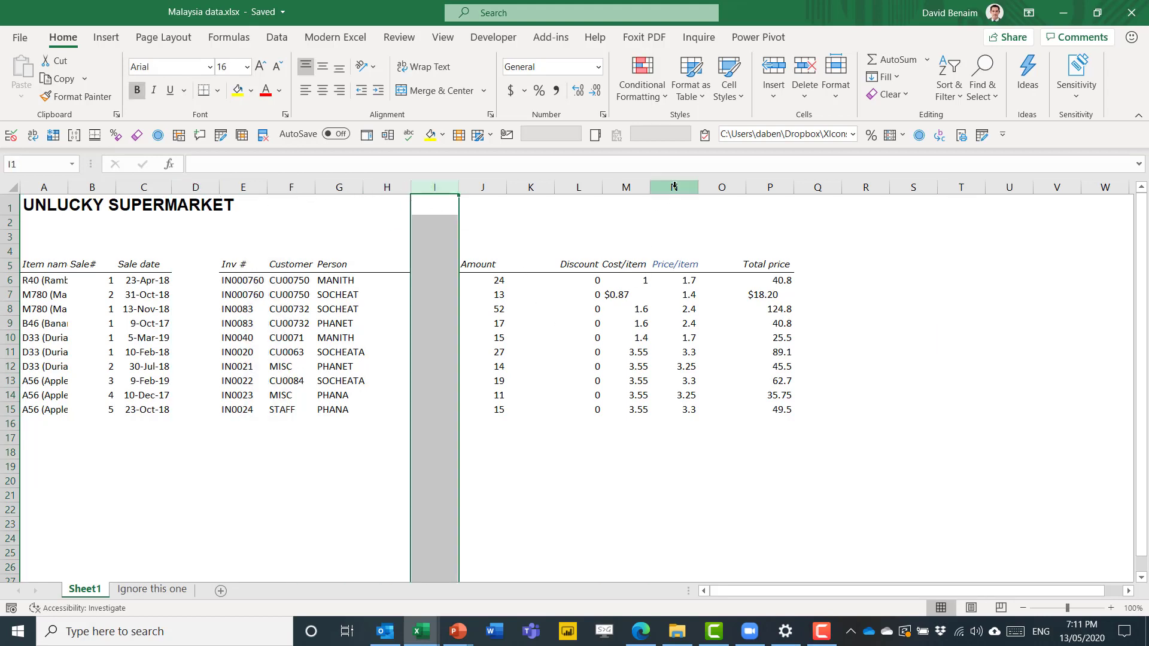
drag(674, 187, 626, 186)
click(314, 252)
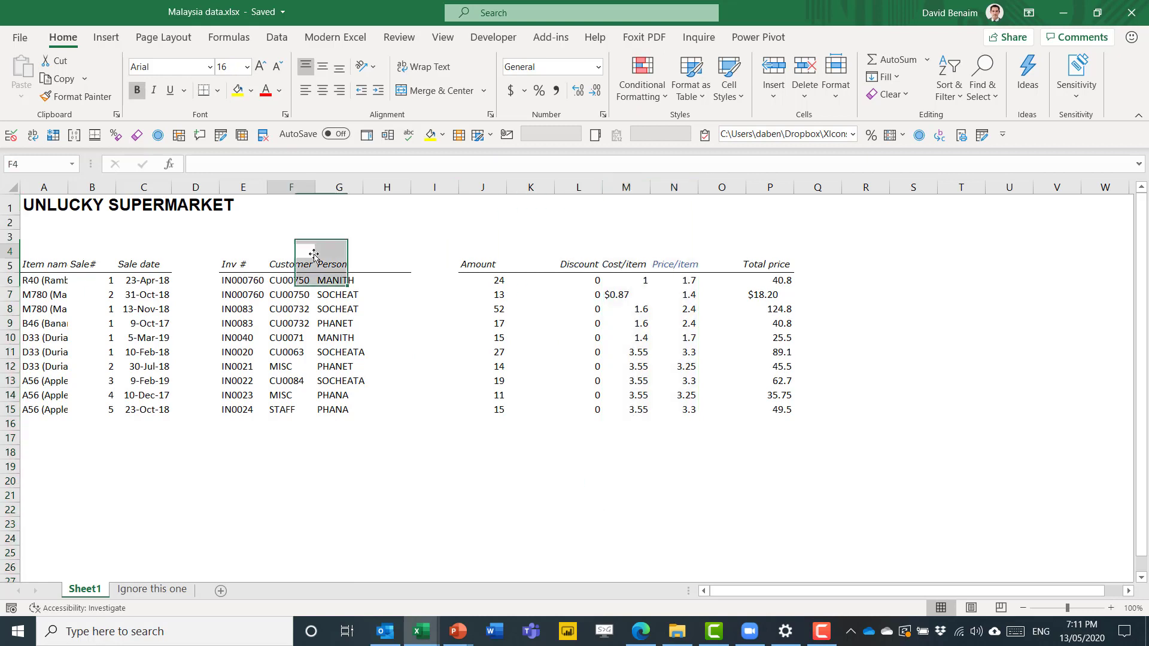
click(10, 265)
click(110, 240)
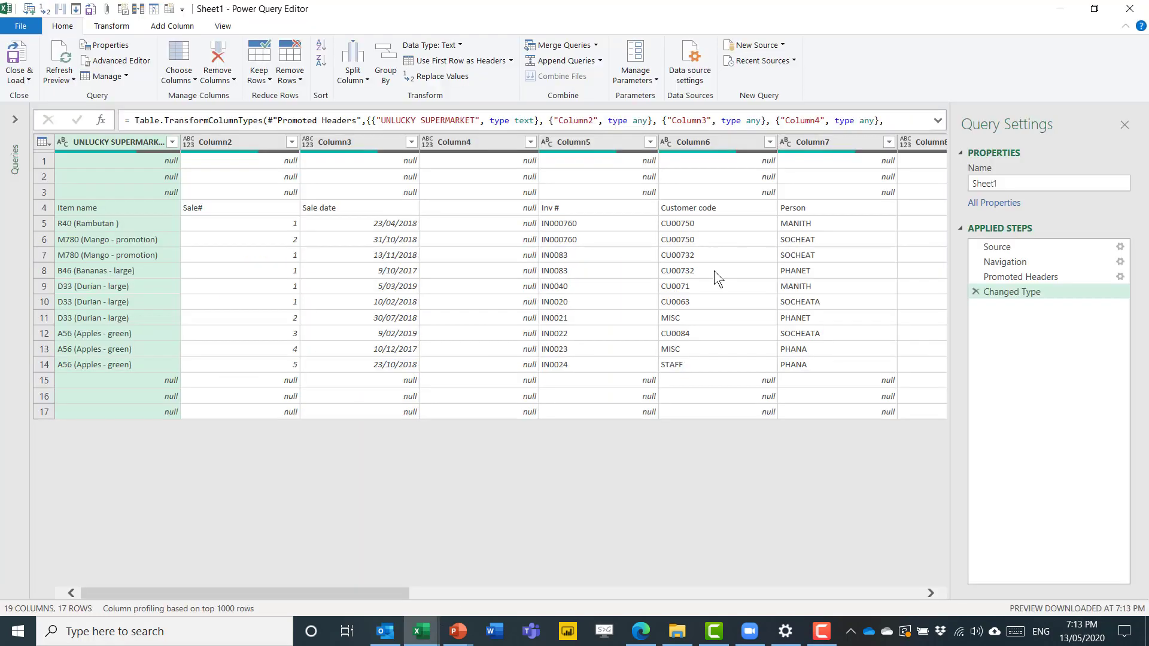
Step: Check the Source settings without changing them, then delete the Changed Type step from Sheet1
click(1022, 247)
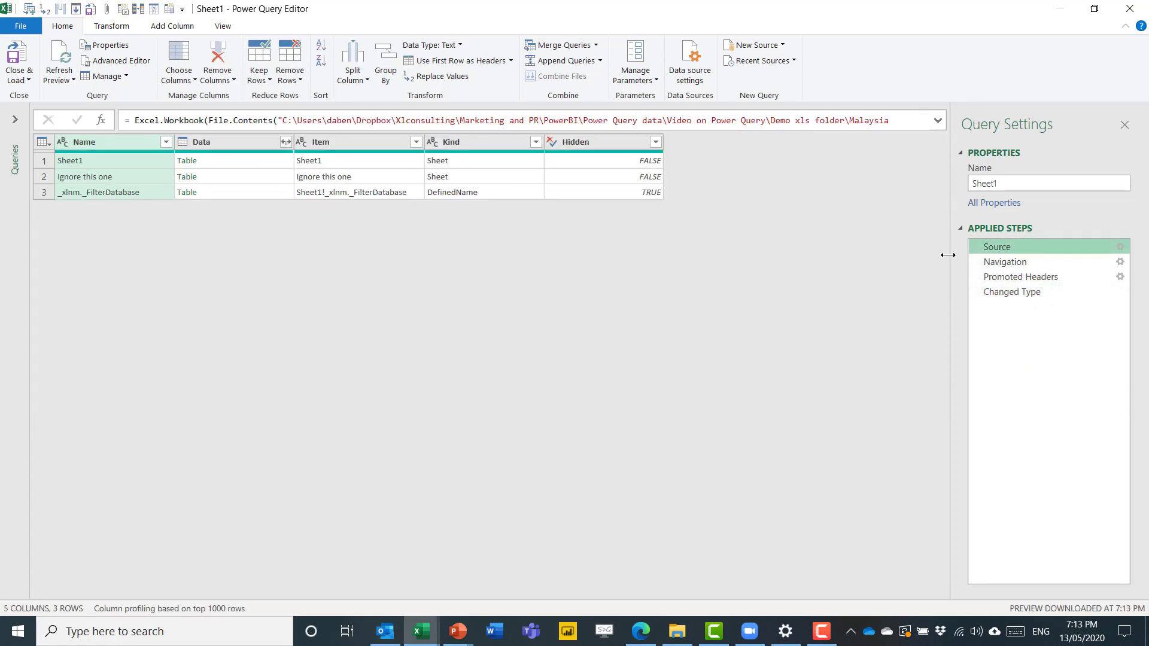
click(1120, 246)
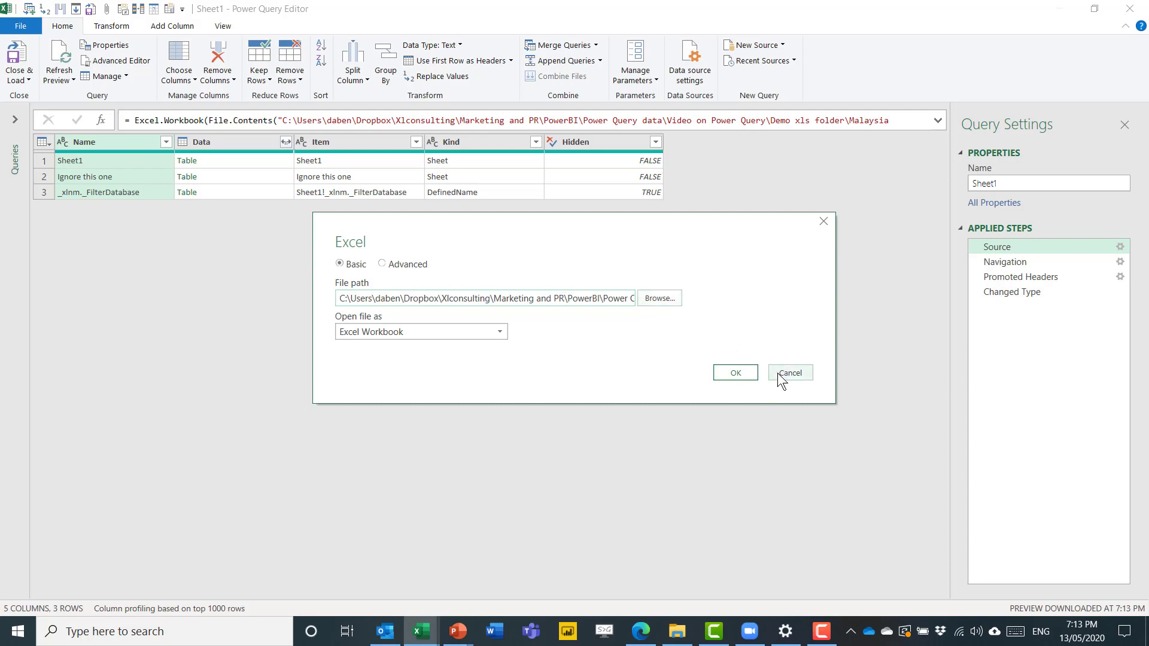
click(777, 372)
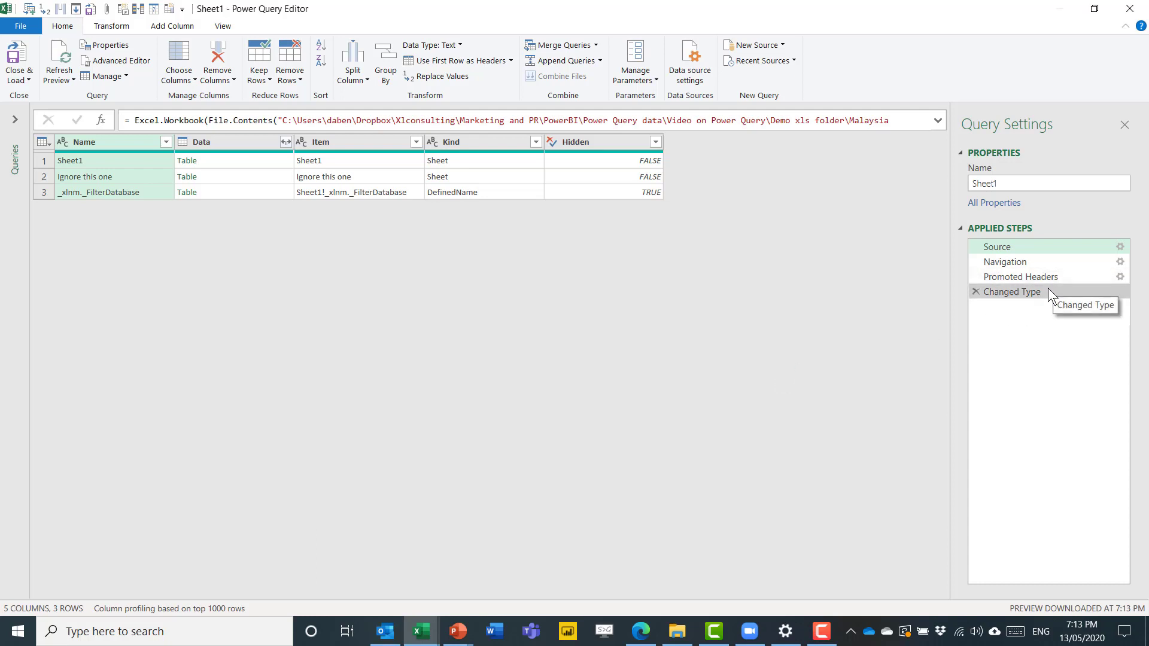
click(1047, 290)
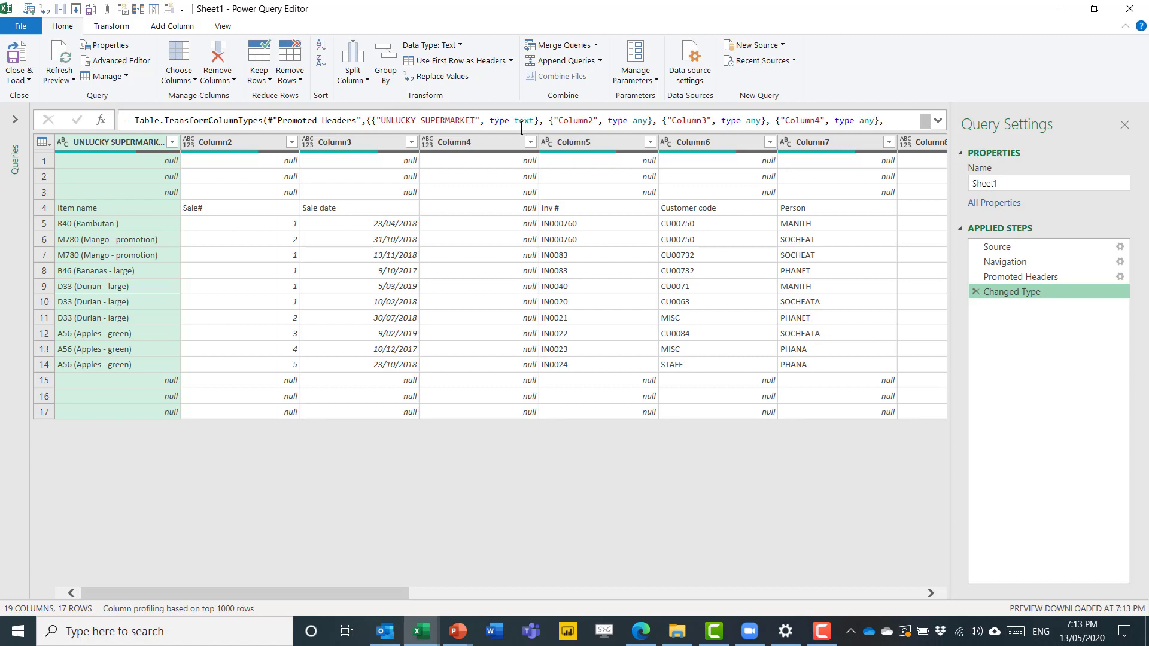
click(975, 291)
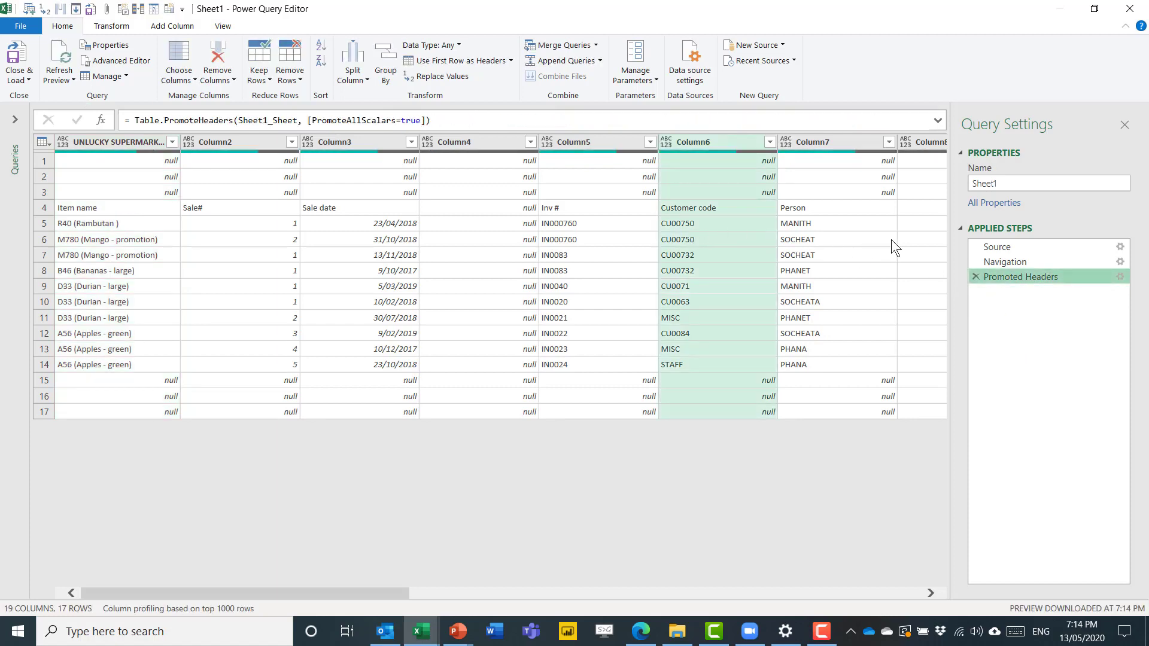
Step: Turn off Type Detection under Current Workbook Data Load in Query Options
click(20, 26)
mouse_move(62, 150)
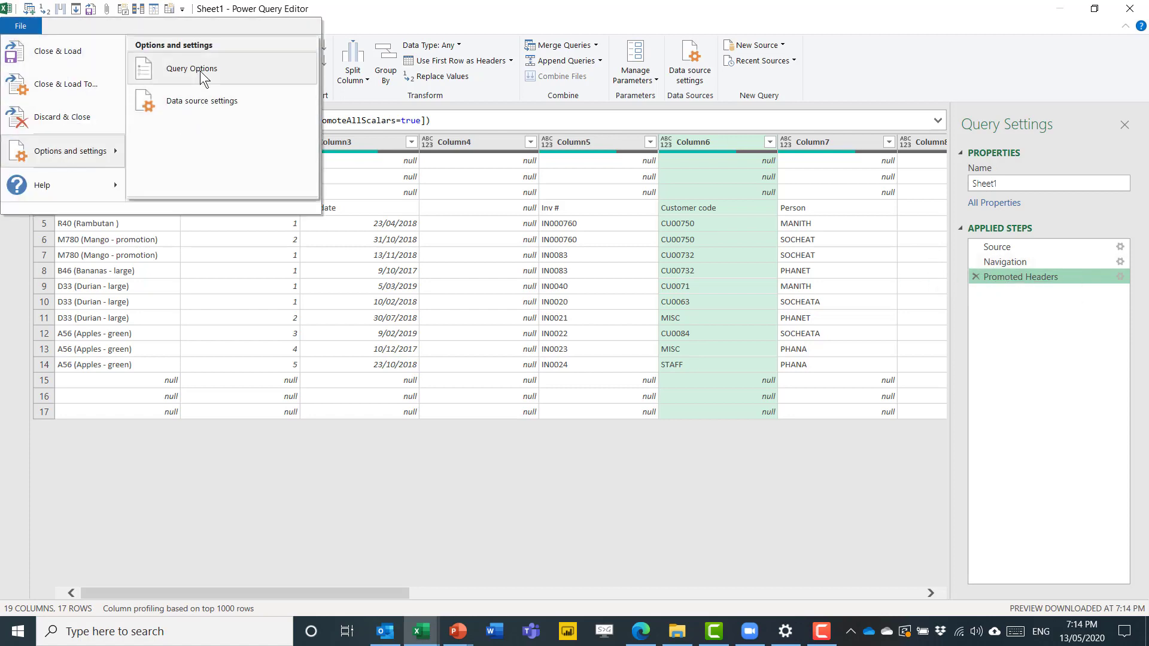
click(191, 68)
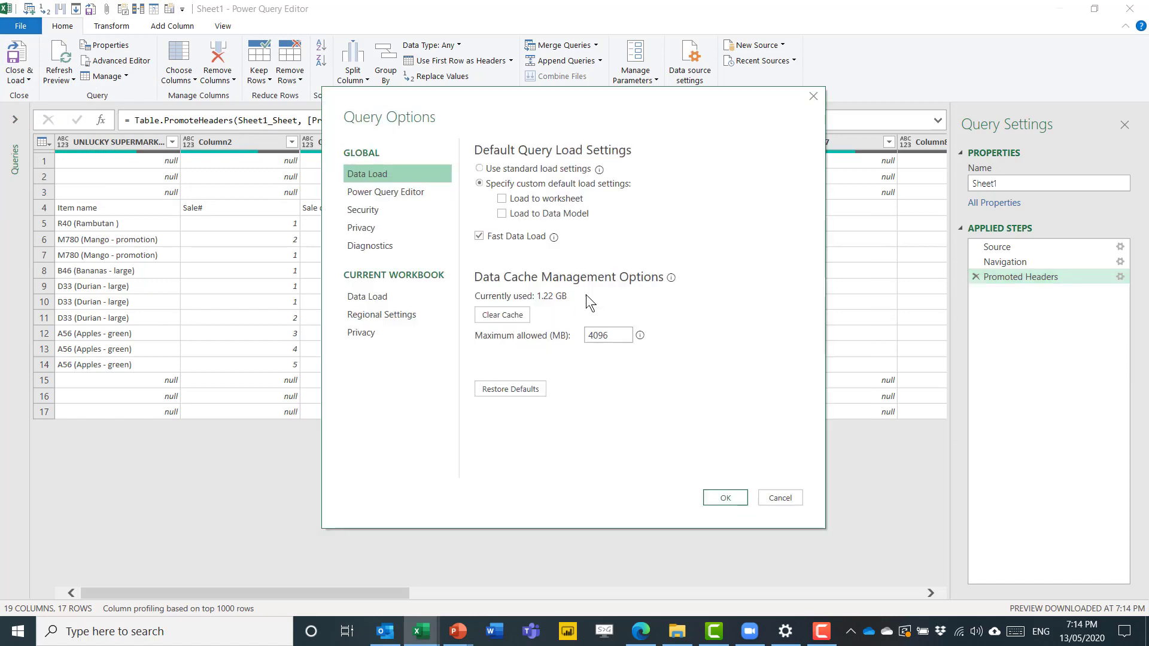
click(375, 297)
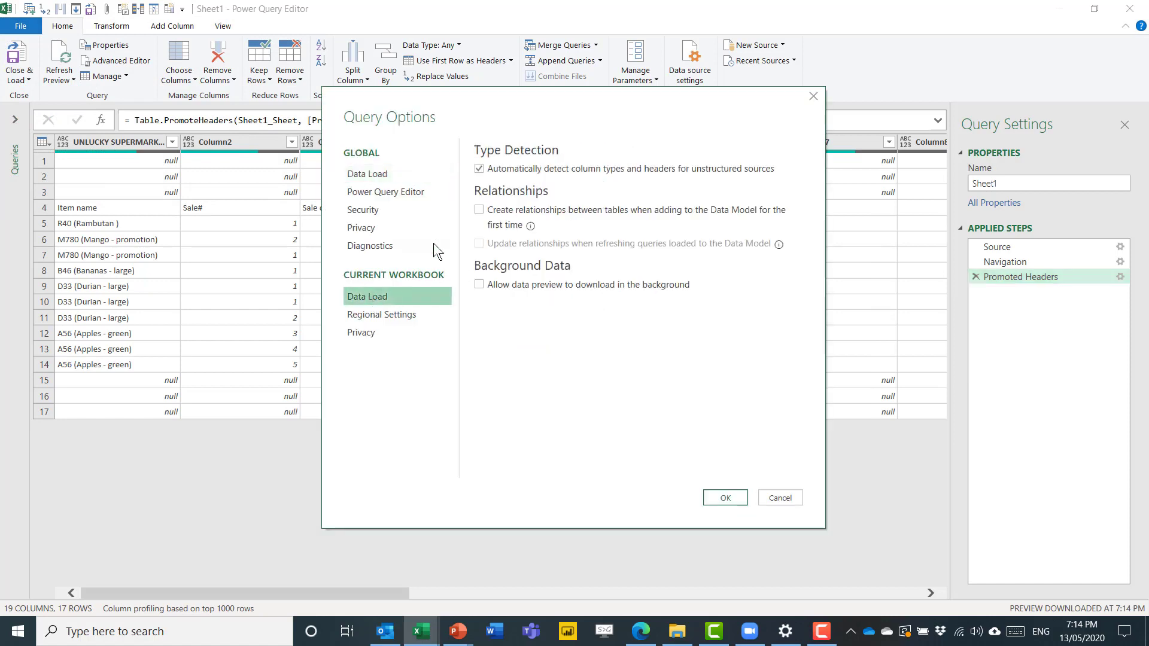
click(479, 173)
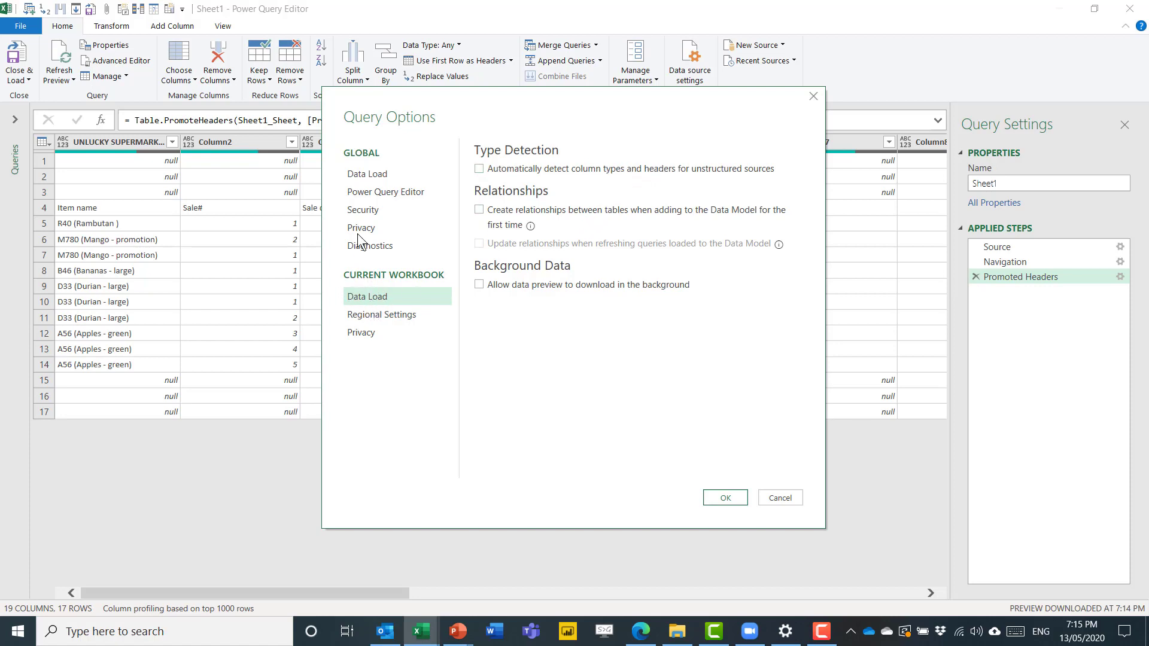
click(725, 498)
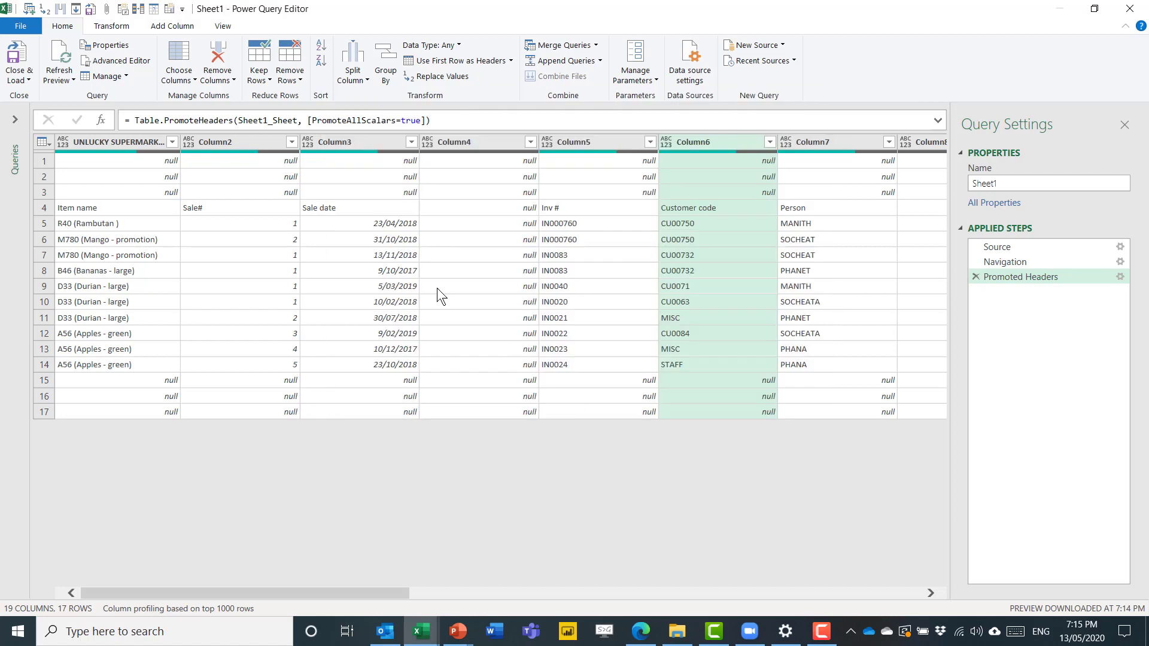
Step: Hide and re-show the formula bar, then select the Promoted Headers step
click(222, 26)
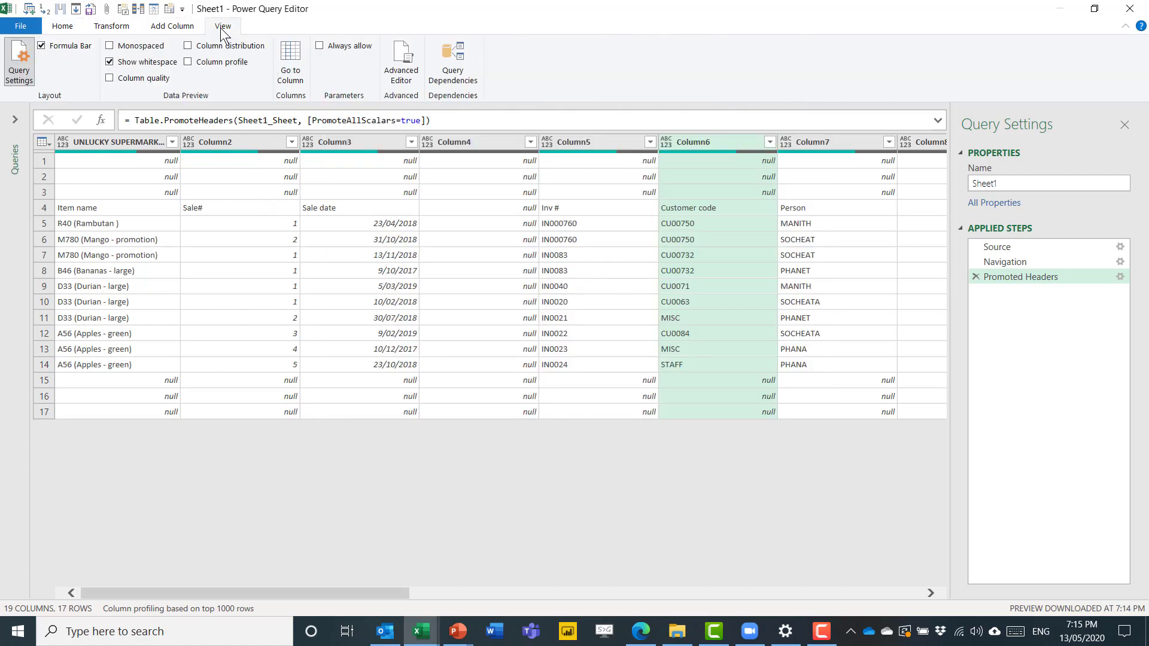
click(40, 47)
click(40, 47)
click(1025, 276)
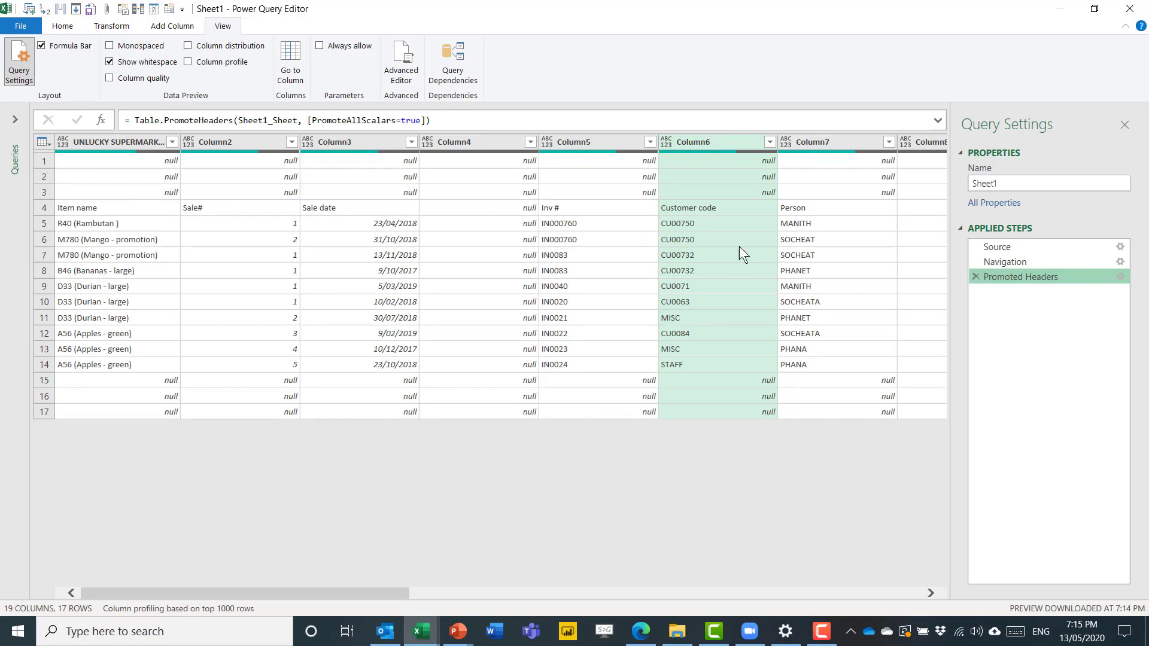
Step: Replace Promoted Headers with Remove Top Rows of 4, then use the Item name row as headers
click(977, 277)
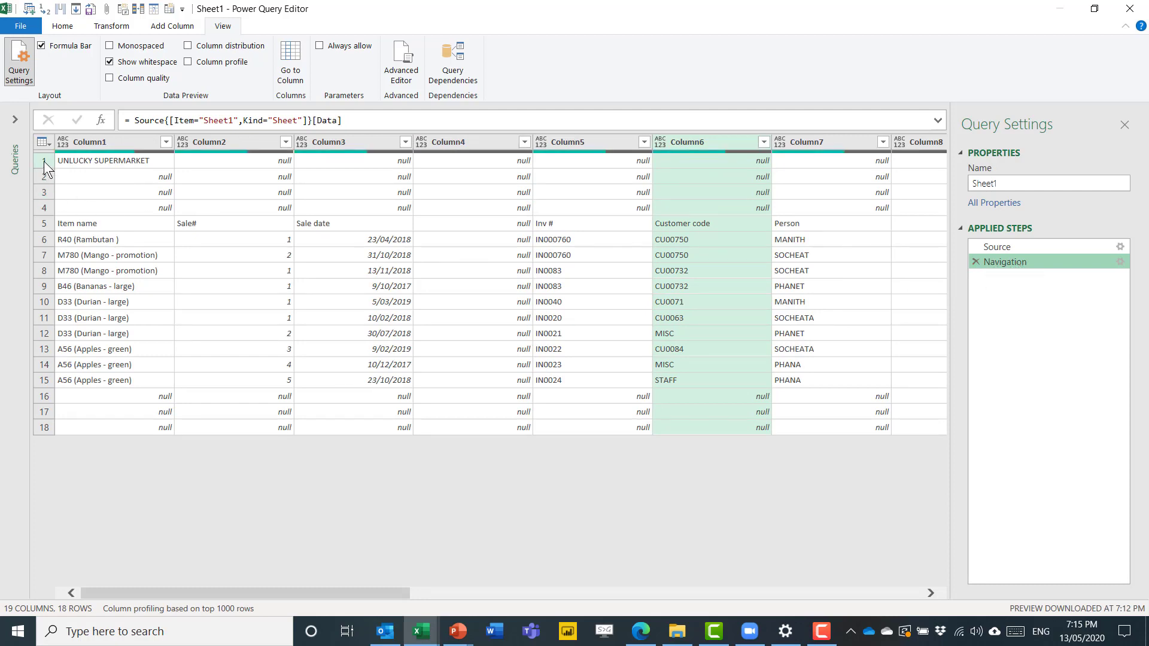
click(48, 225)
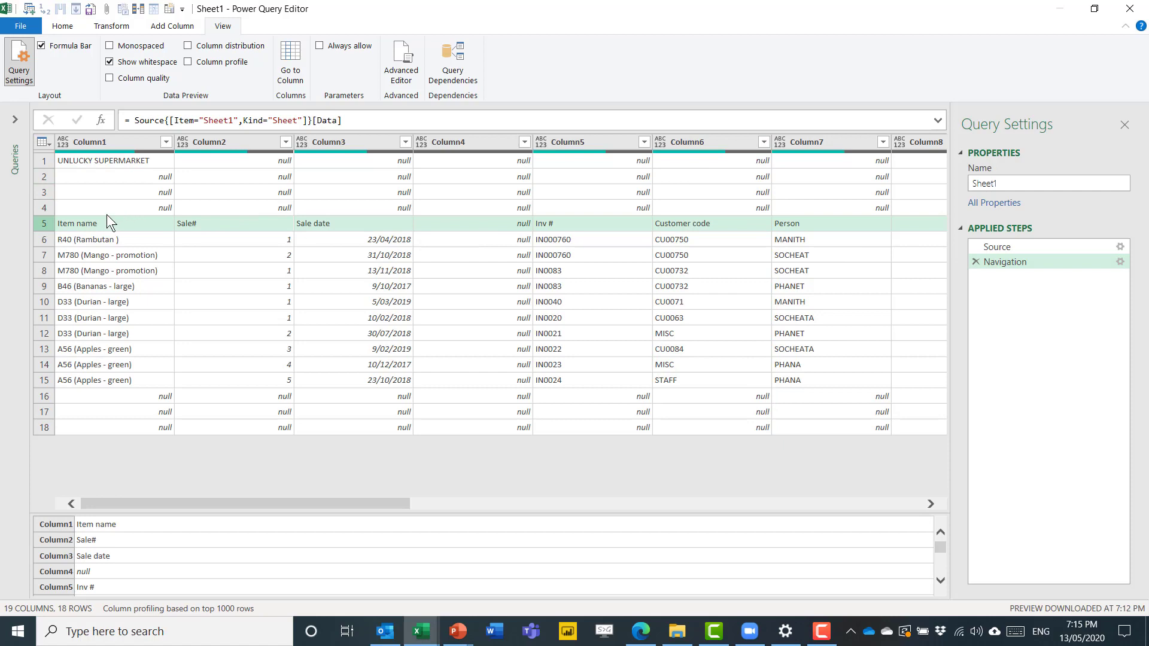
click(63, 28)
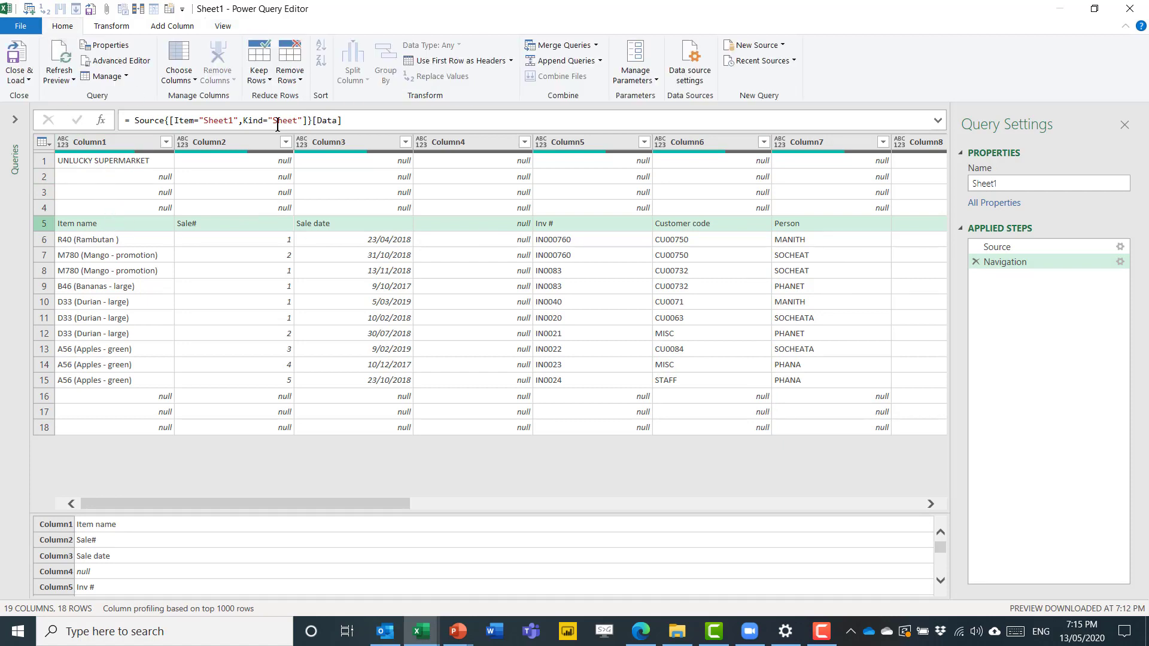
click(286, 80)
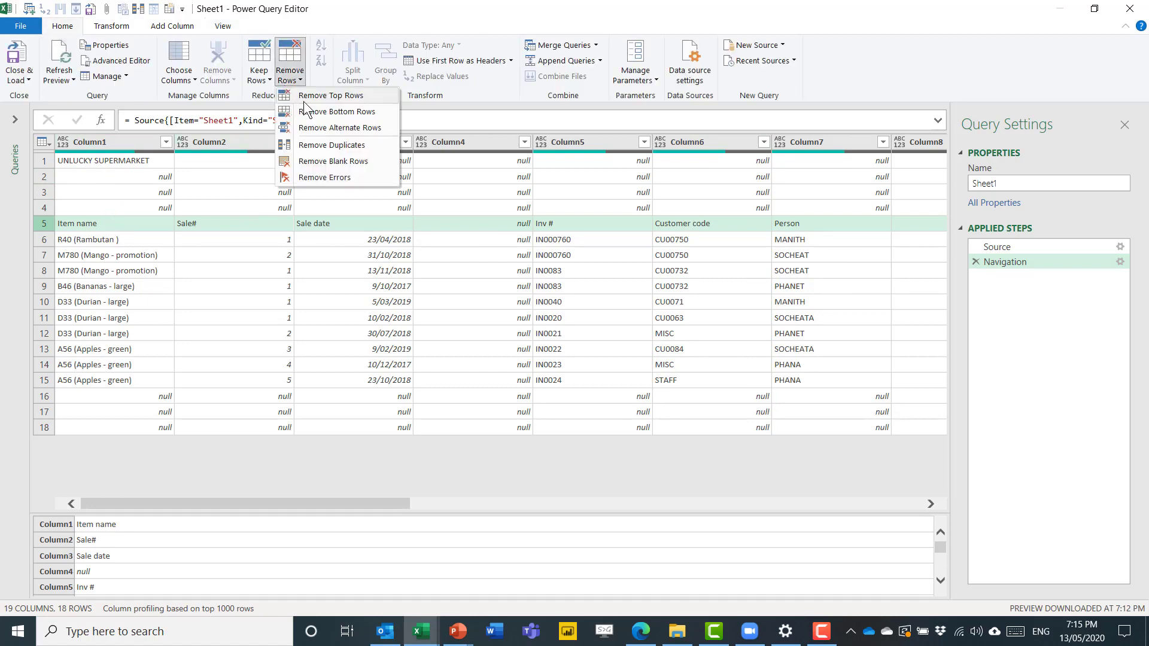
click(358, 99)
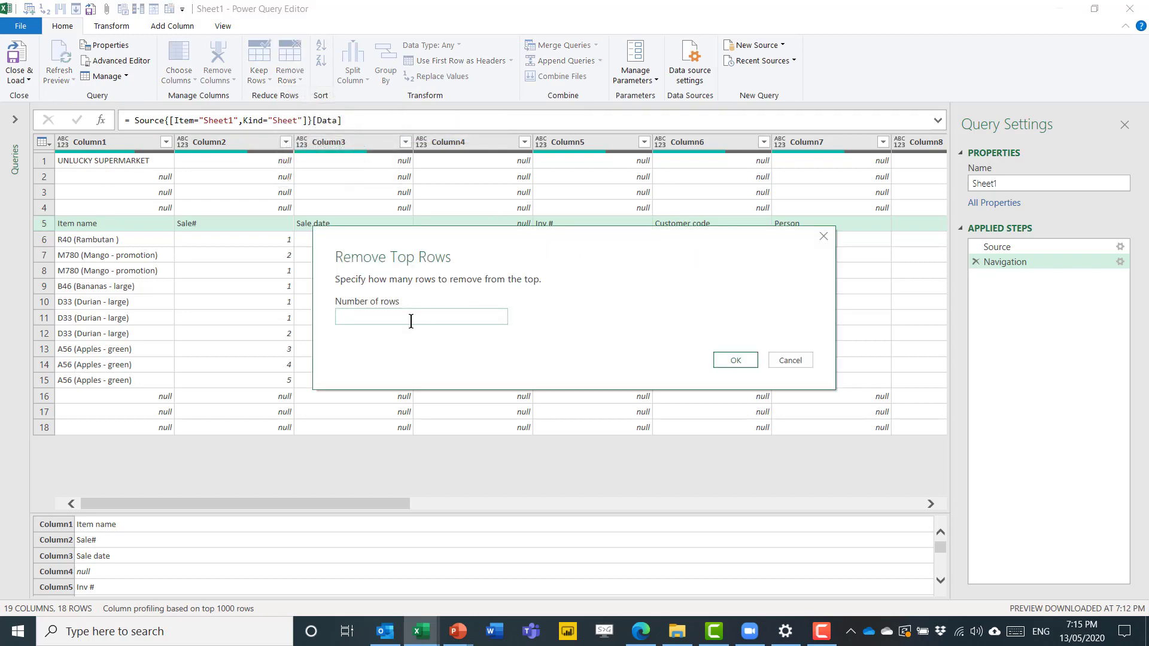
text(4)
click(730, 359)
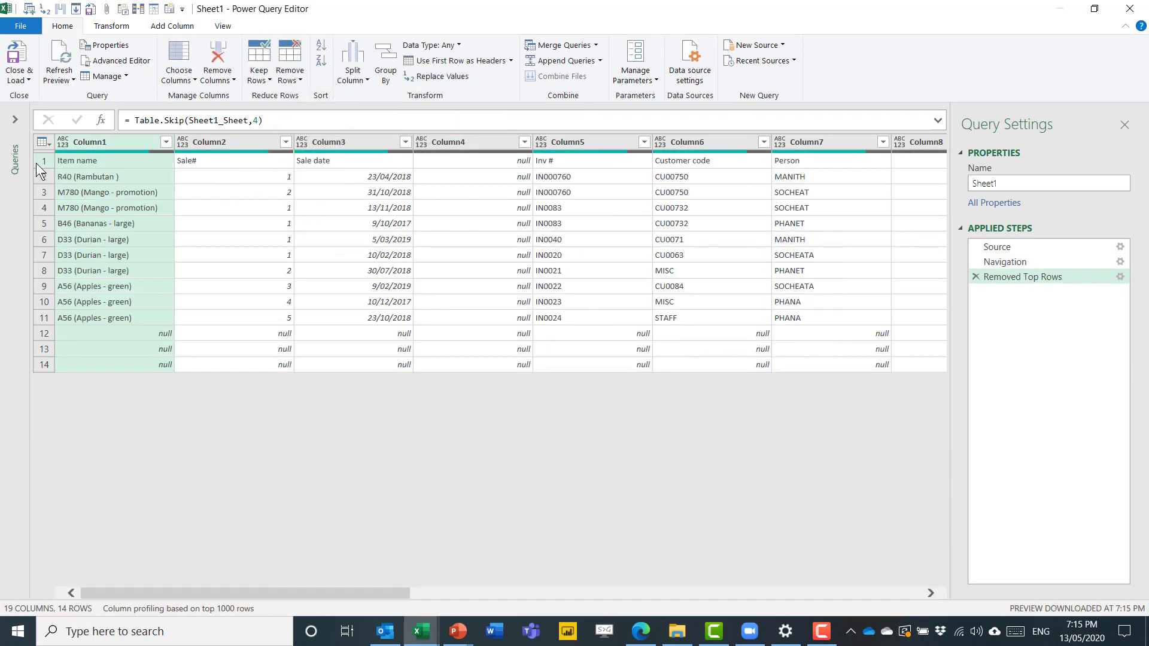
click(446, 60)
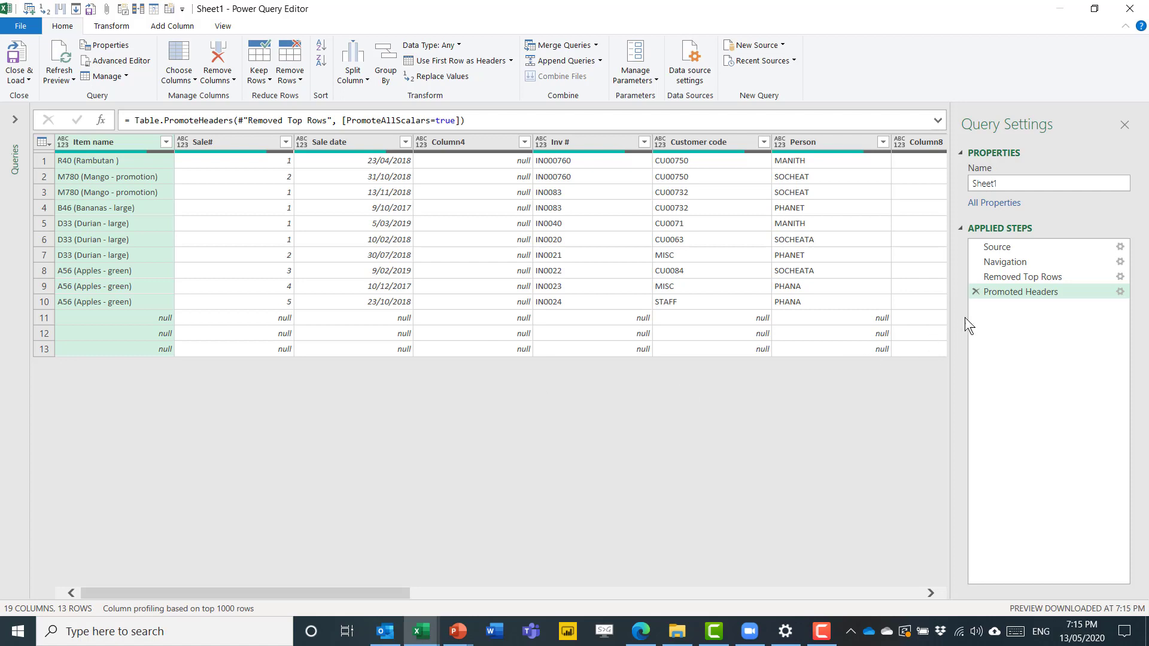
Step: Point the query's source at the Cambodia data.xlsx workbook
click(1043, 245)
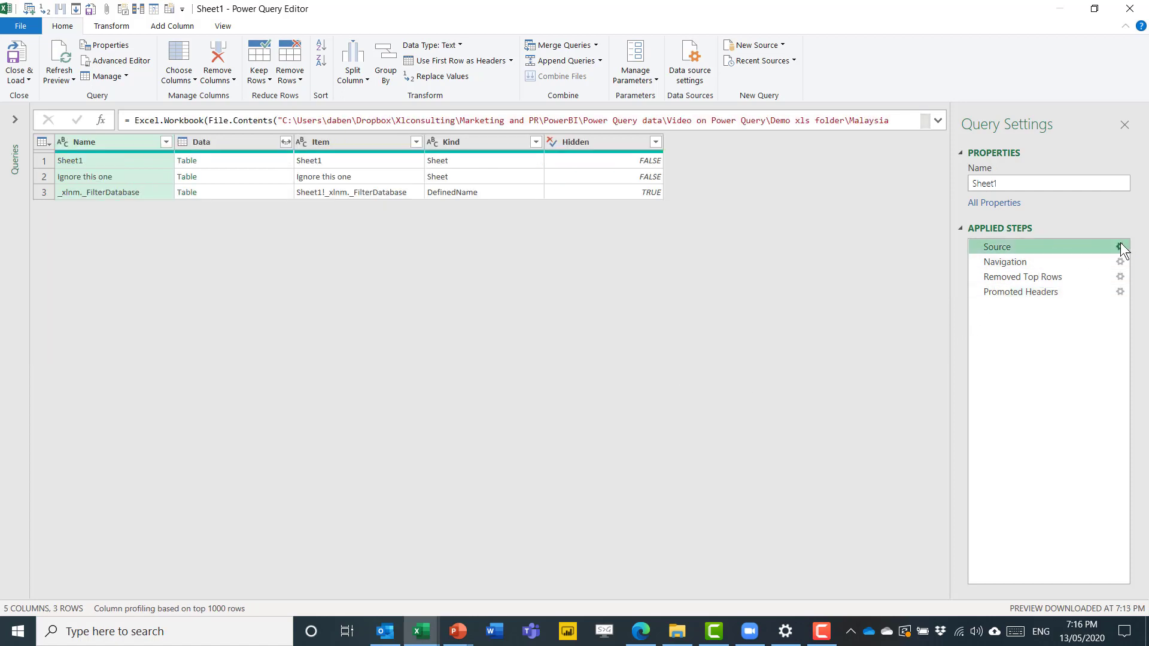
click(1120, 246)
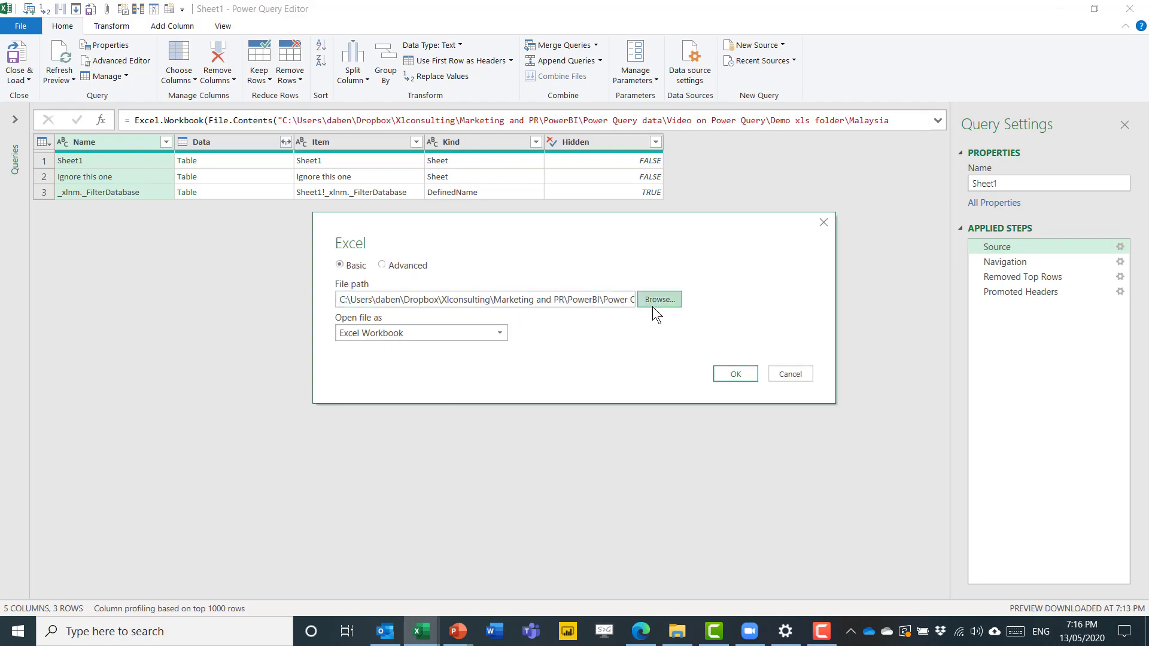
click(658, 304)
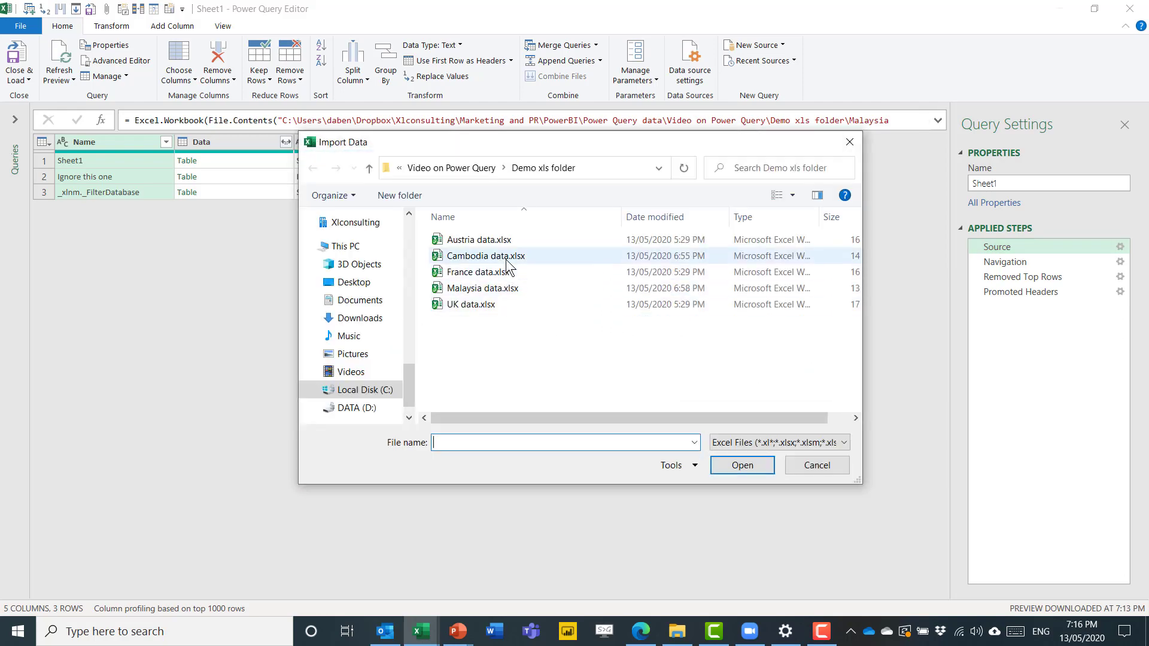
click(507, 258)
click(741, 466)
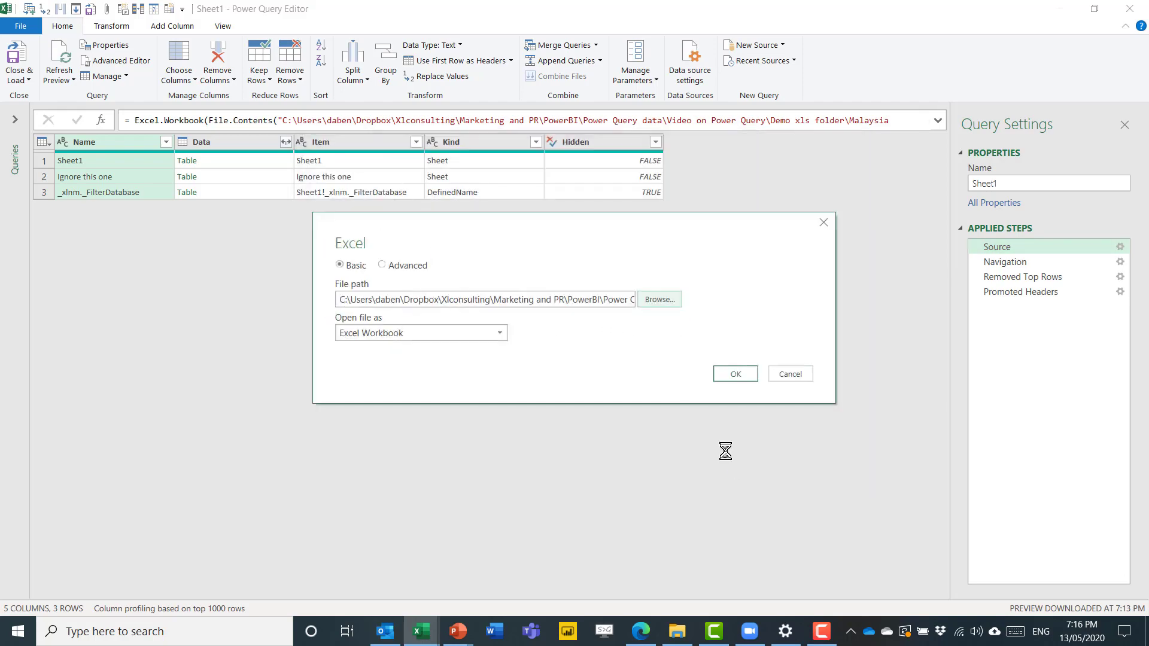
click(747, 372)
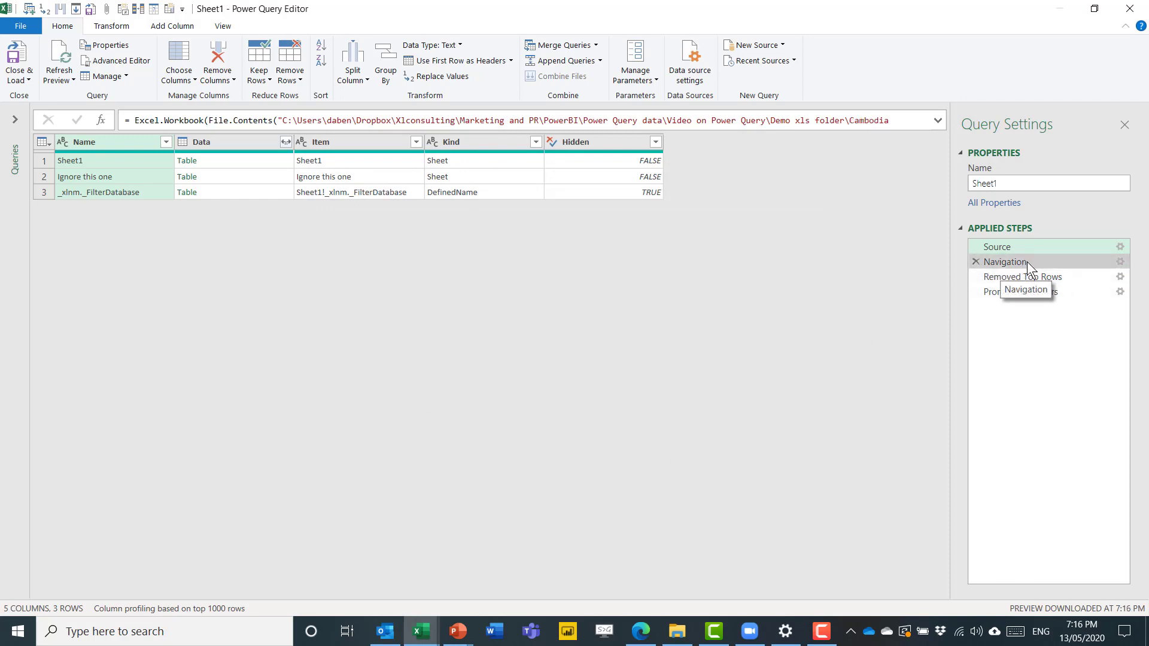
Step: Inspect Cambodia's header row 8, then preview the data at the Removed Top Rows step
click(1027, 261)
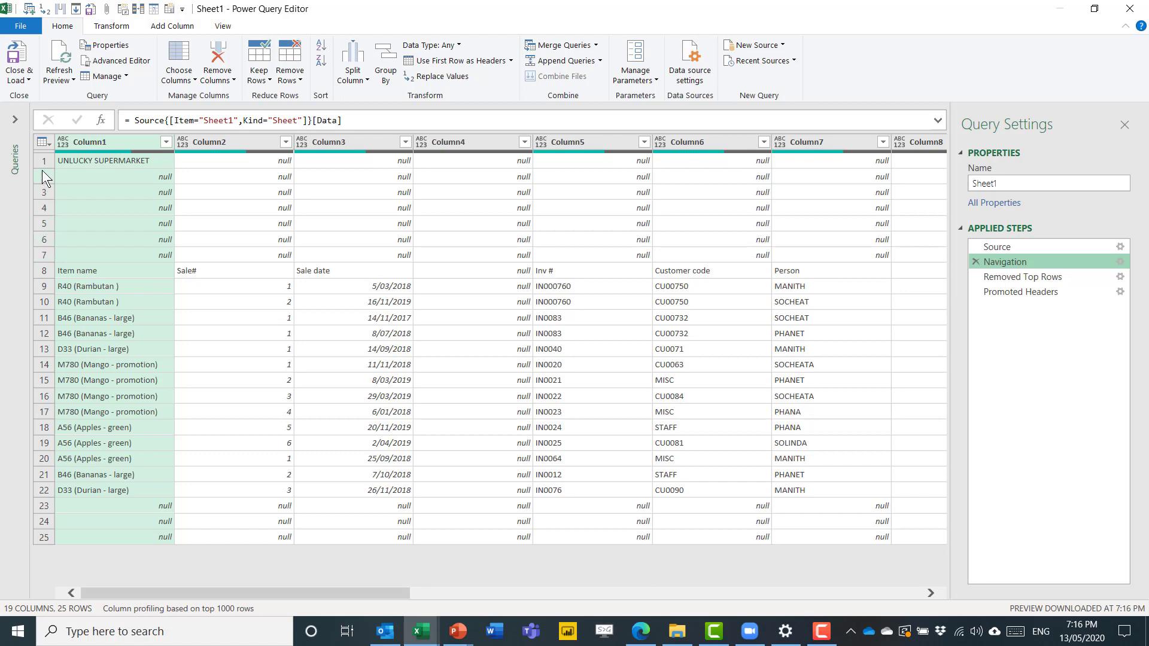
click(43, 272)
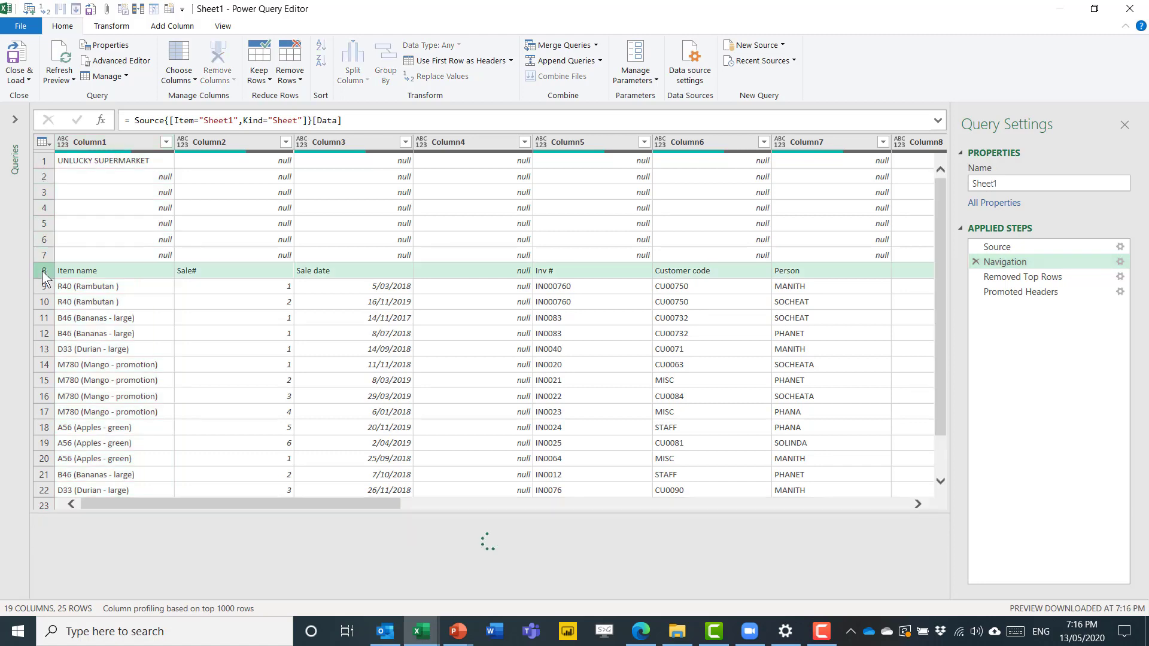
click(1030, 277)
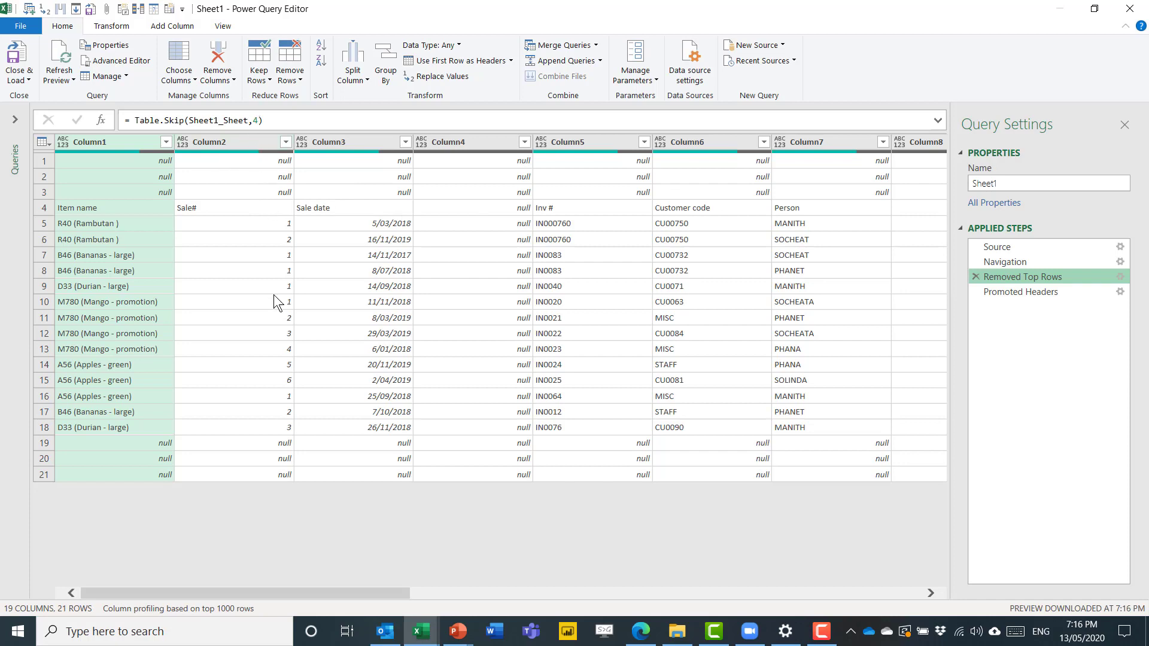
Step: Delete the Promoted Headers and Removed Top Rows steps
click(1006, 293)
click(975, 291)
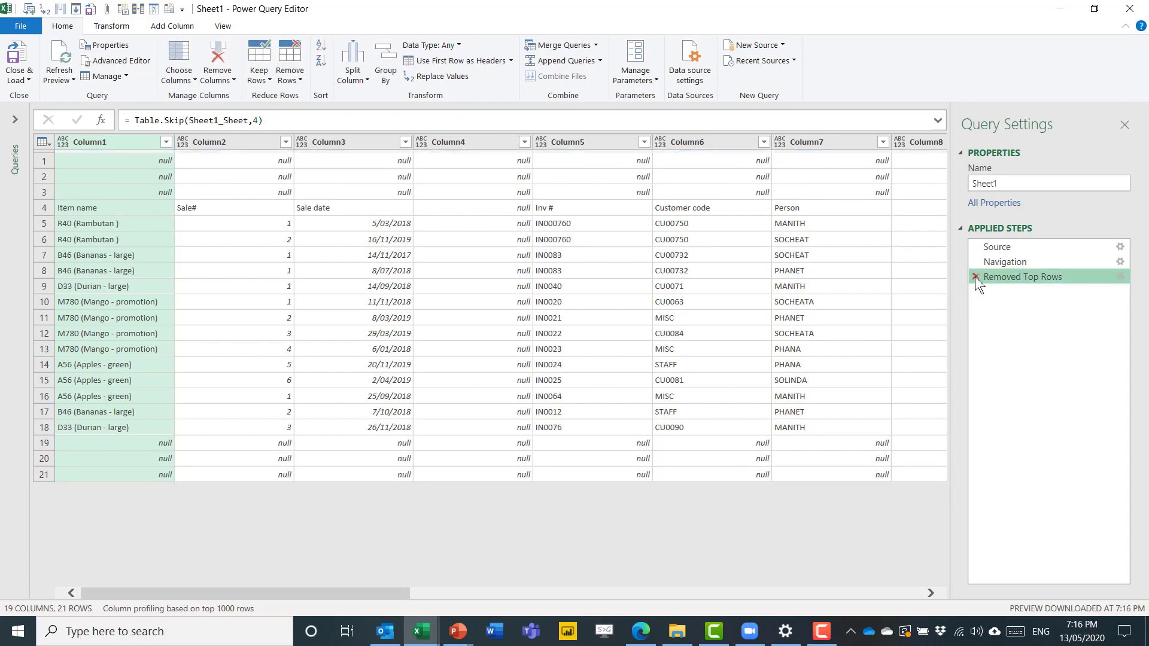
click(974, 276)
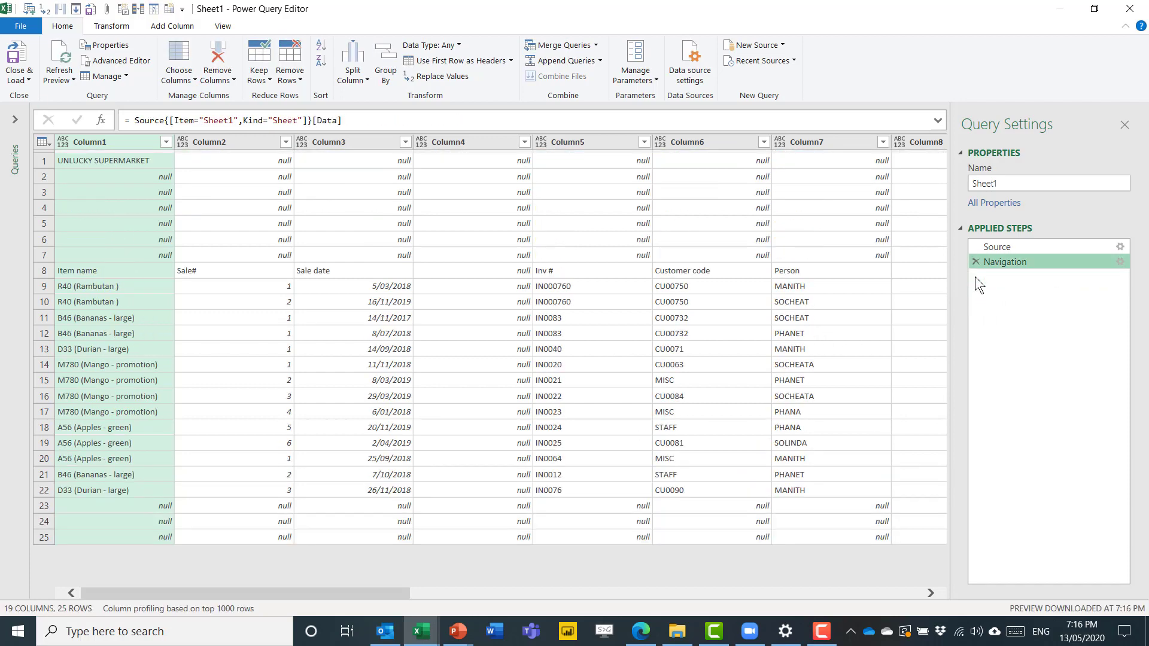
Step: Inspect blank row 23 and the row-removal options, then open the Column5 filter
click(45, 507)
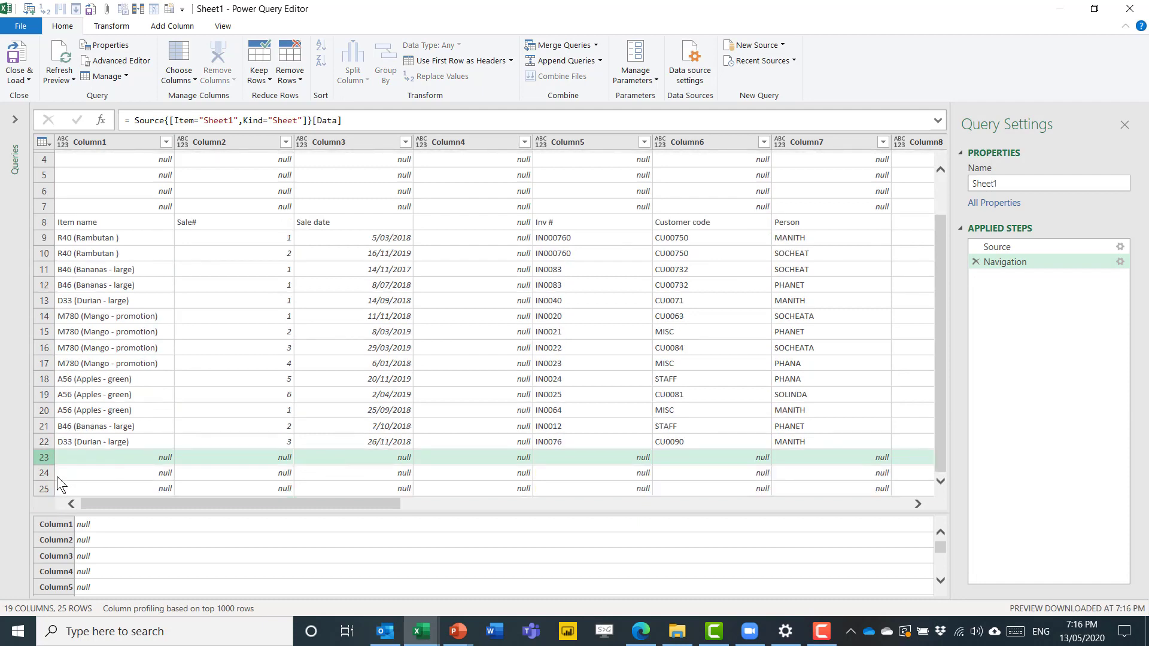
click(280, 80)
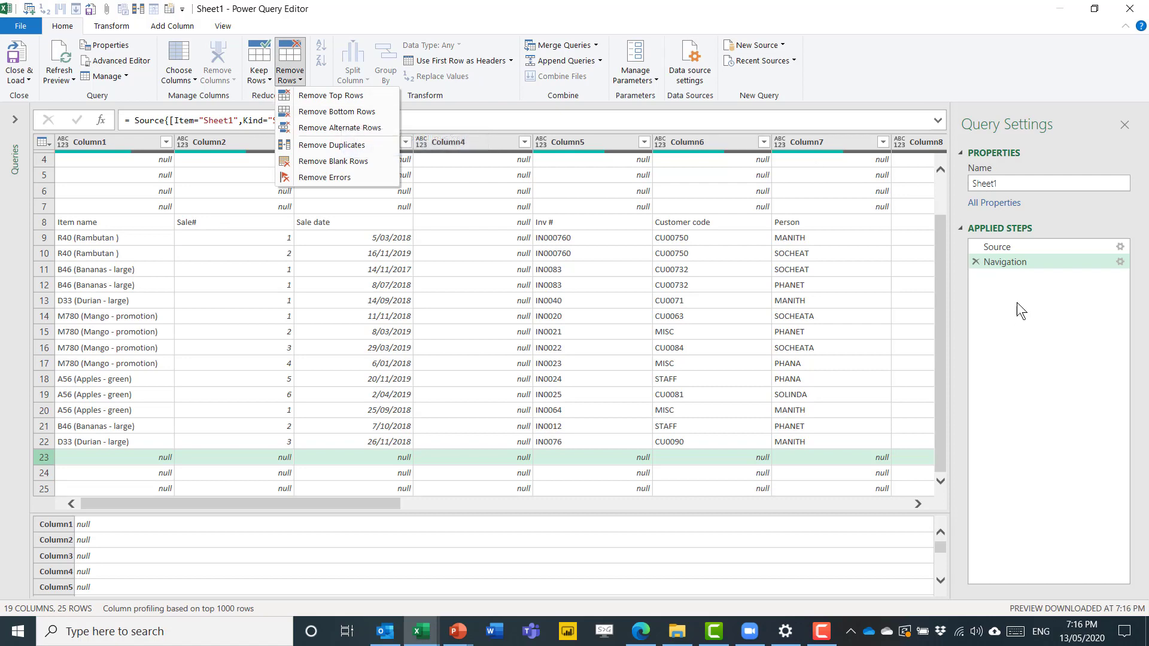
click(323, 96)
scroll(291, 194, up, 2)
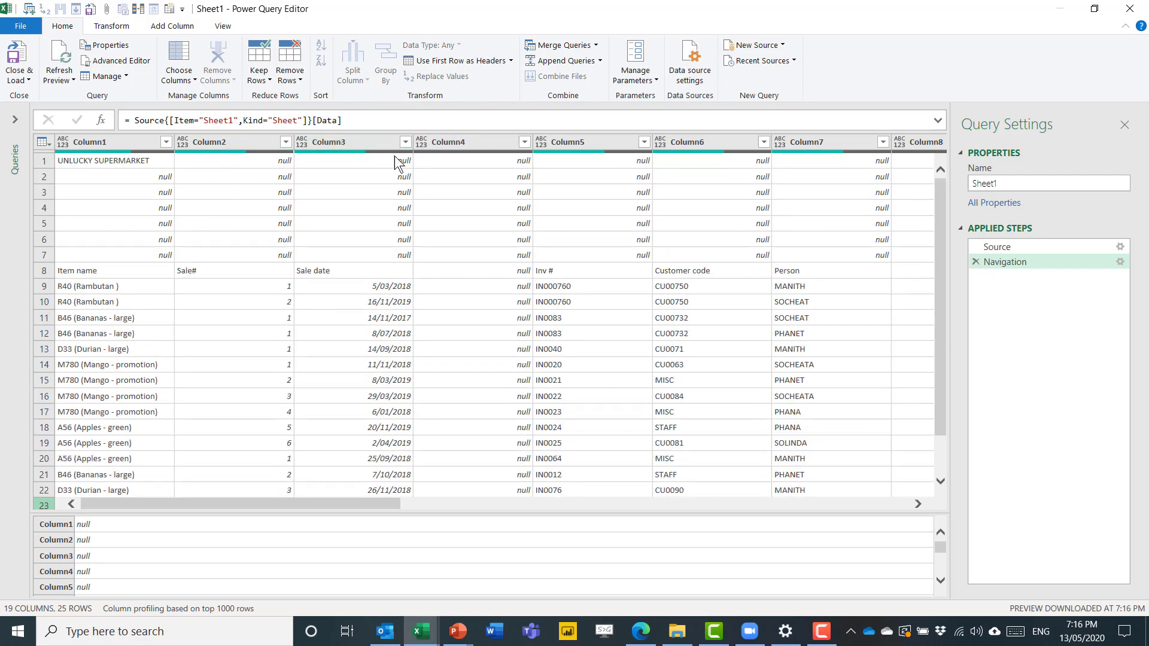
scroll(596, 267, down, 1)
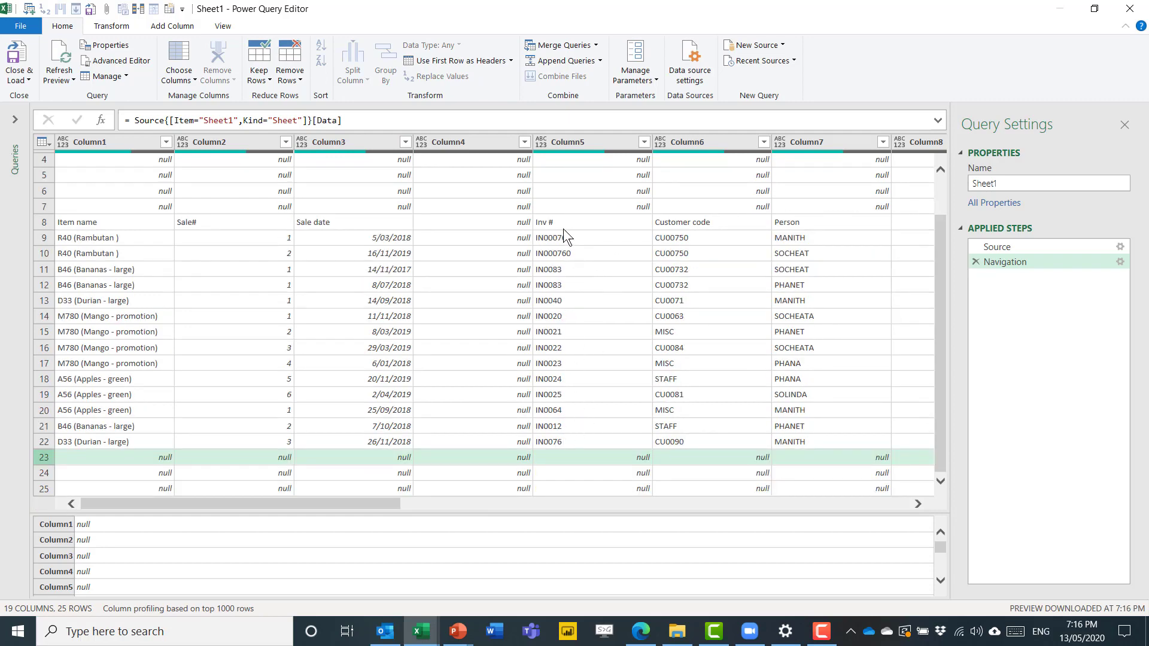
scroll(563, 230, up, 1)
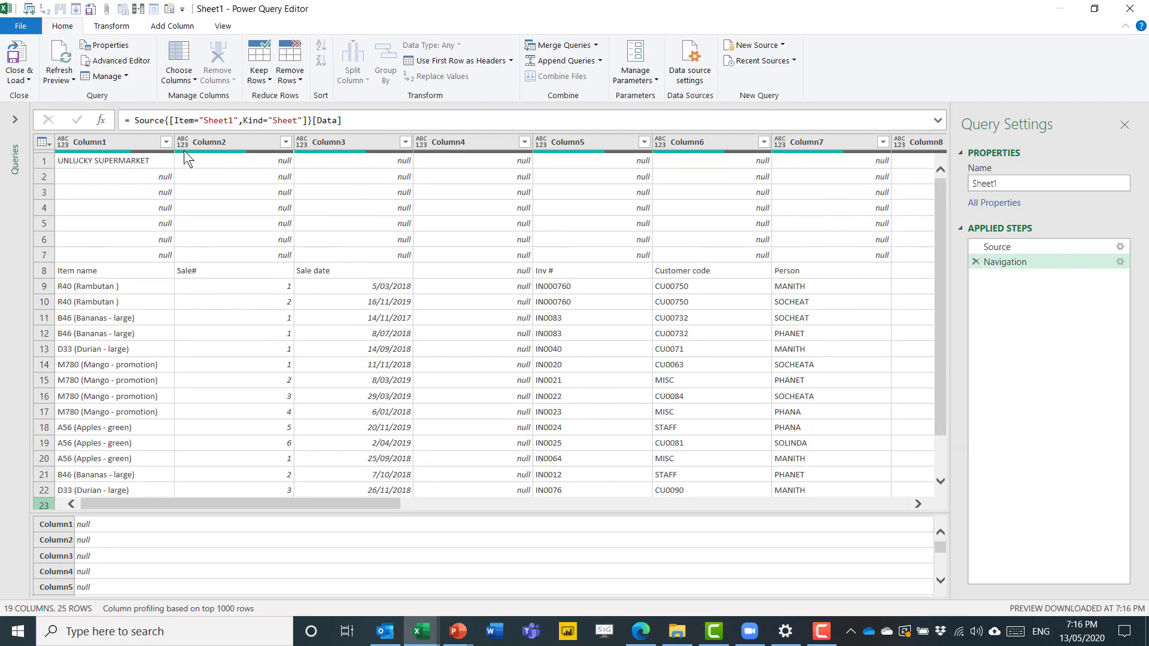
click(644, 144)
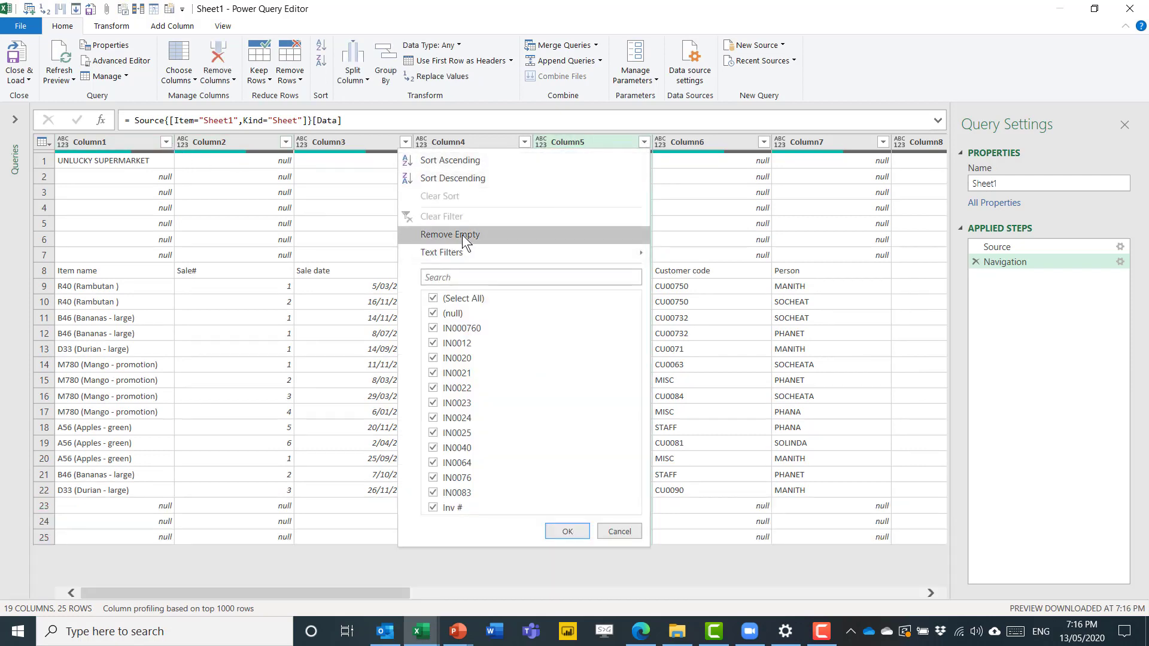
Step: Apply Remove Empty on Column5 (Inv #), leaving 15 rows
click(480, 234)
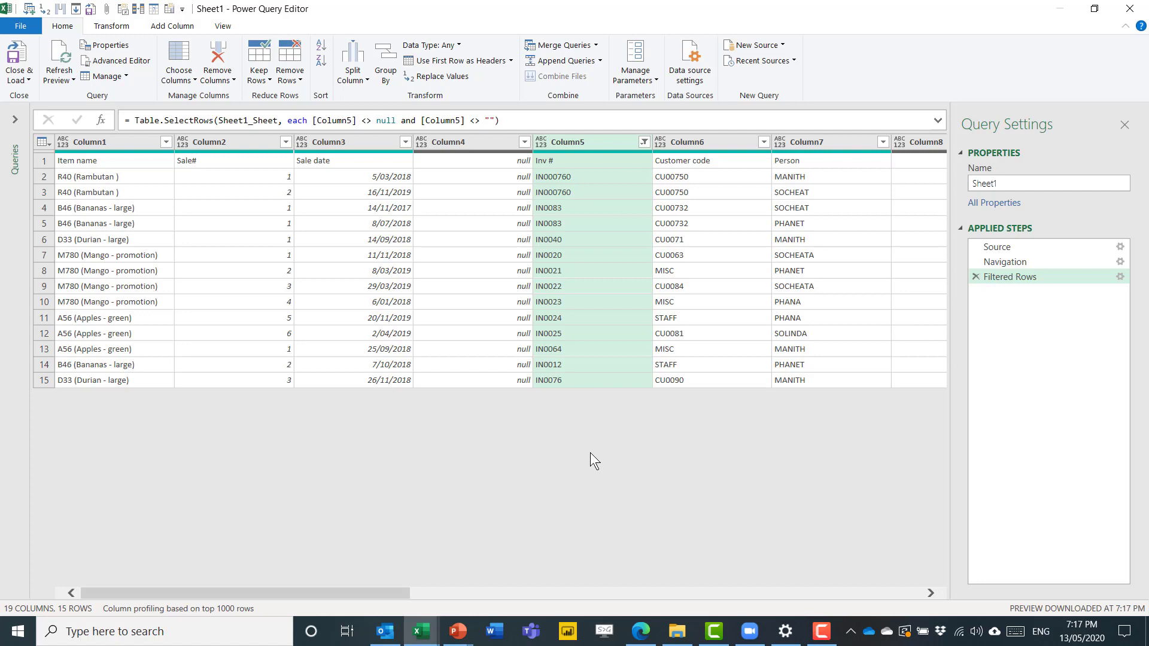
Step: Use the first row as headers and select Malaysia data.xlsx as the new source file
click(460, 61)
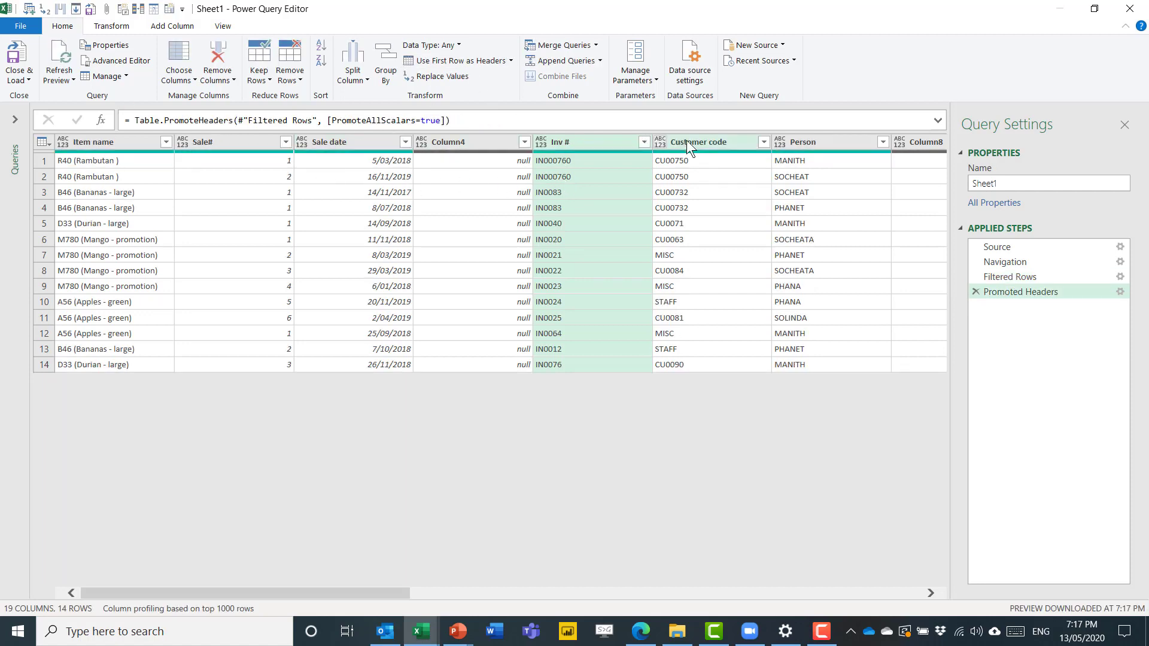
click(1102, 248)
click(1120, 247)
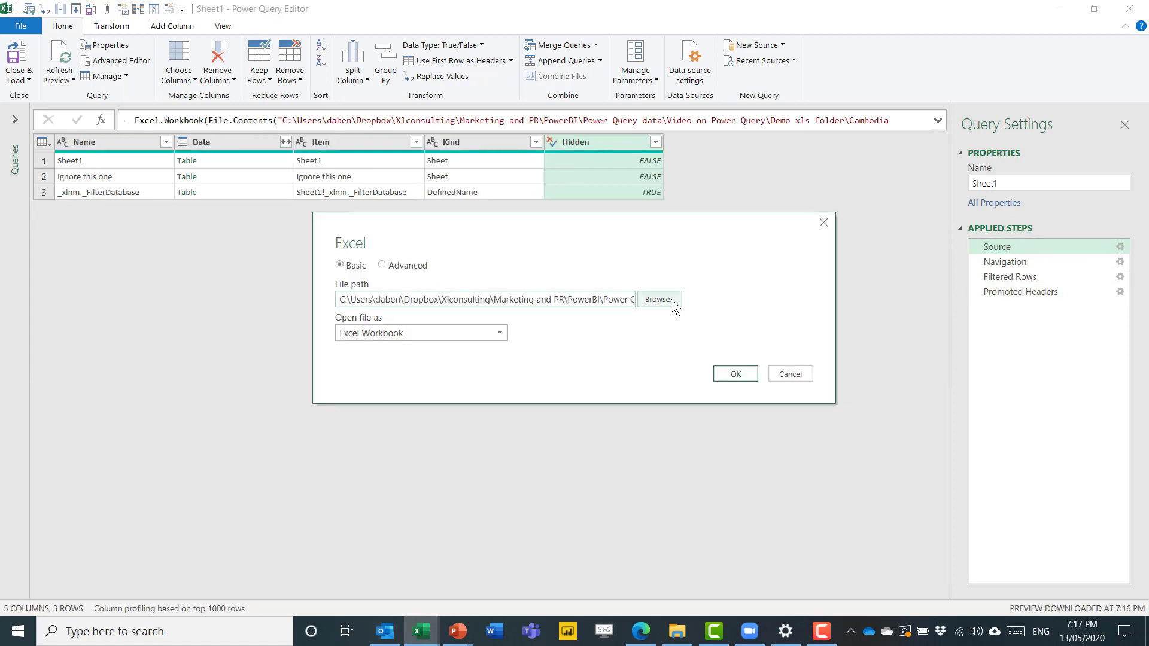
click(670, 299)
click(487, 290)
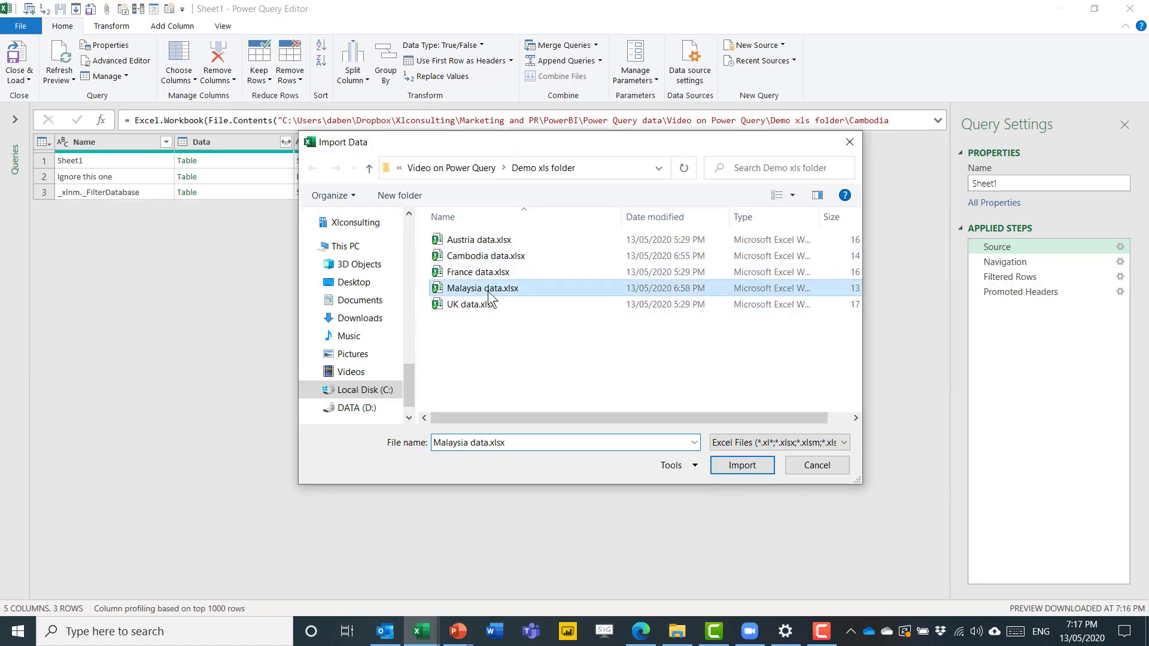
click(722, 460)
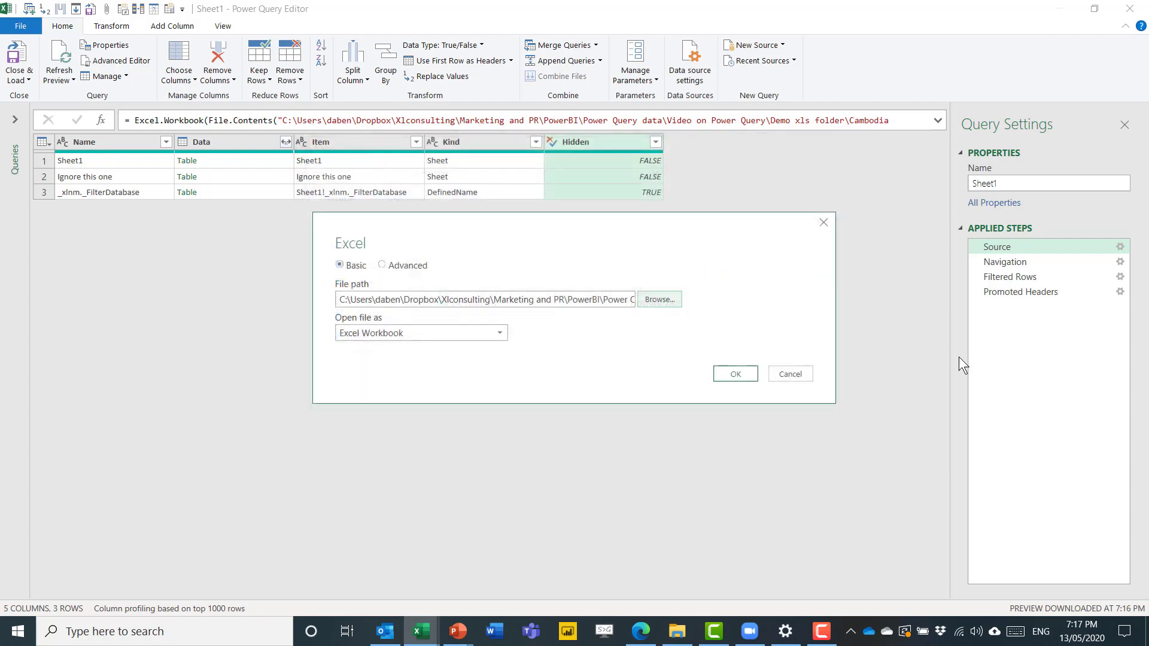
Step: Apply the Malaysia data.xlsx source and review the 10-row result and Customer code column
click(751, 376)
click(1016, 293)
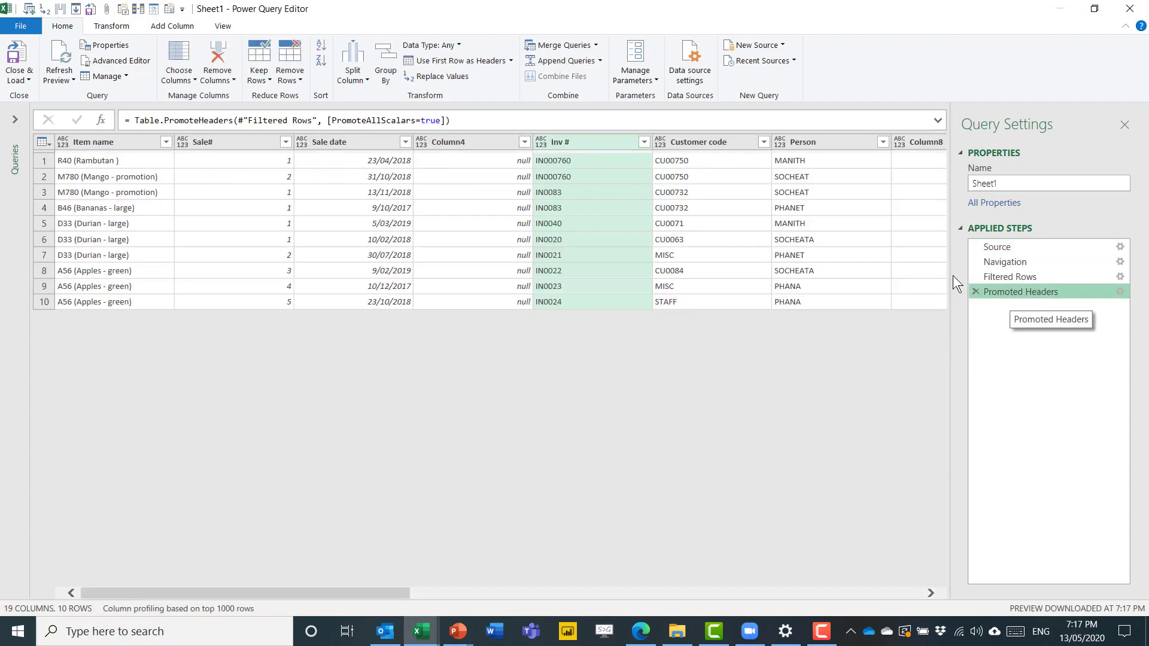
click(709, 146)
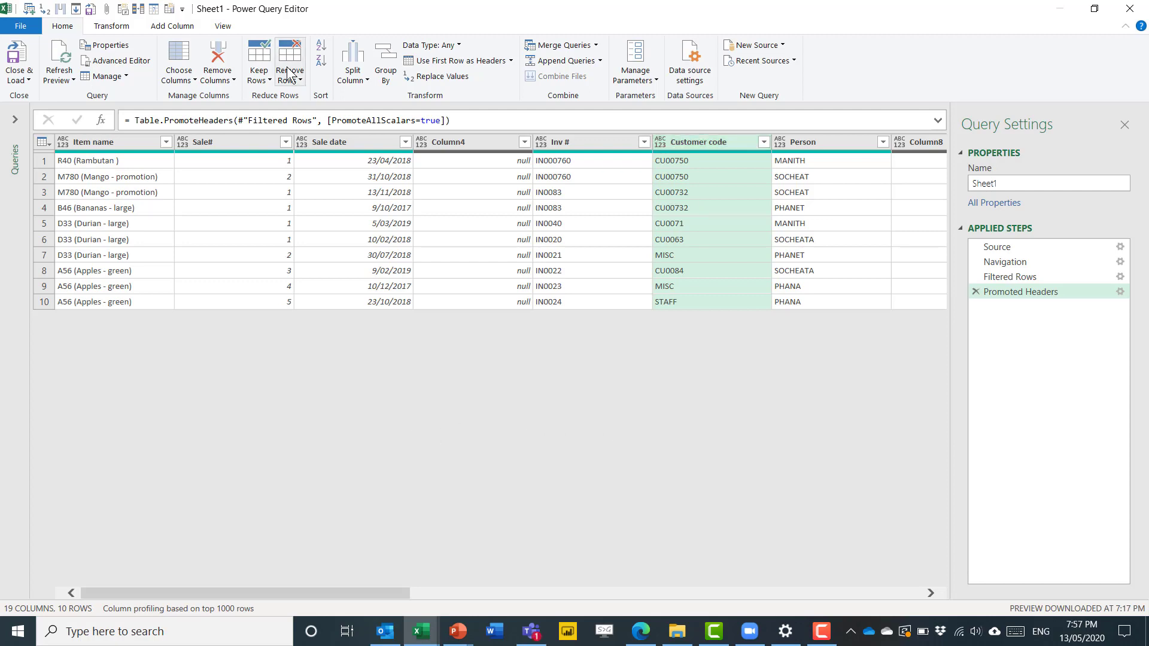
click(289, 71)
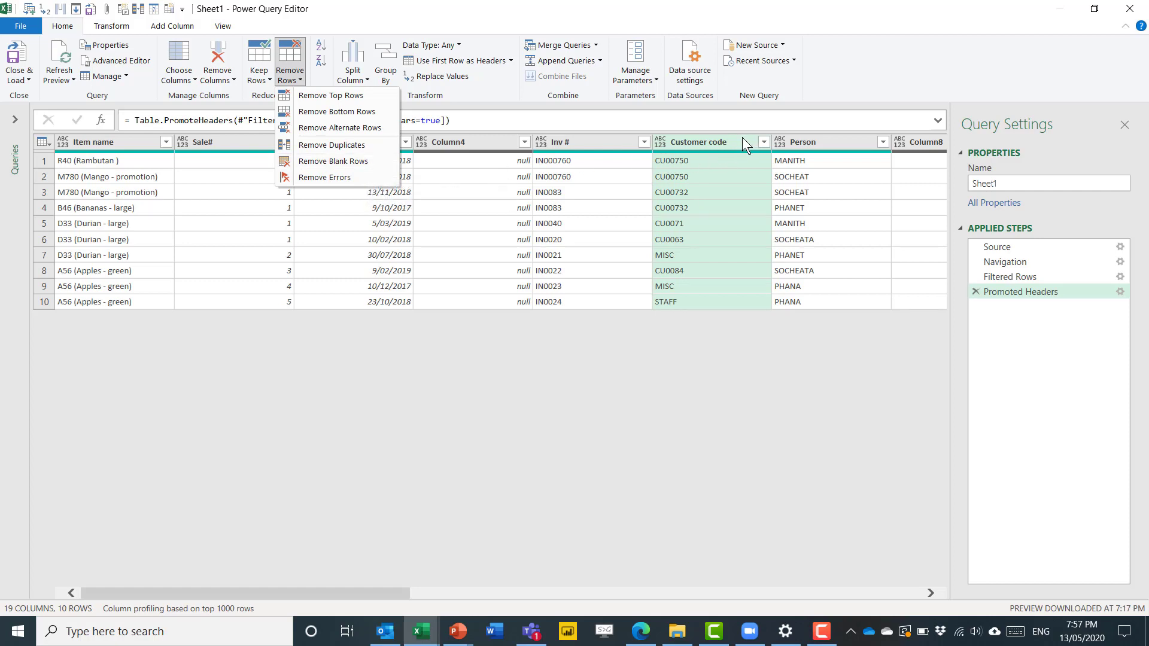
click(265, 80)
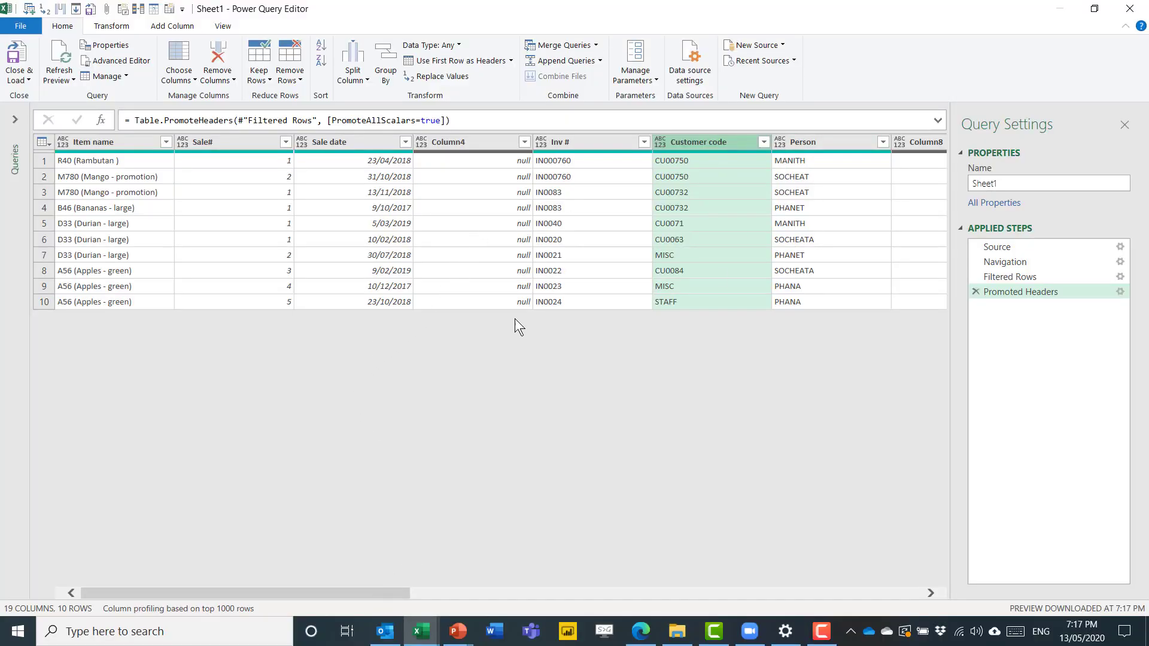
Step: Remove the empty Column4, Column8, Column9 and Column11
click(479, 145)
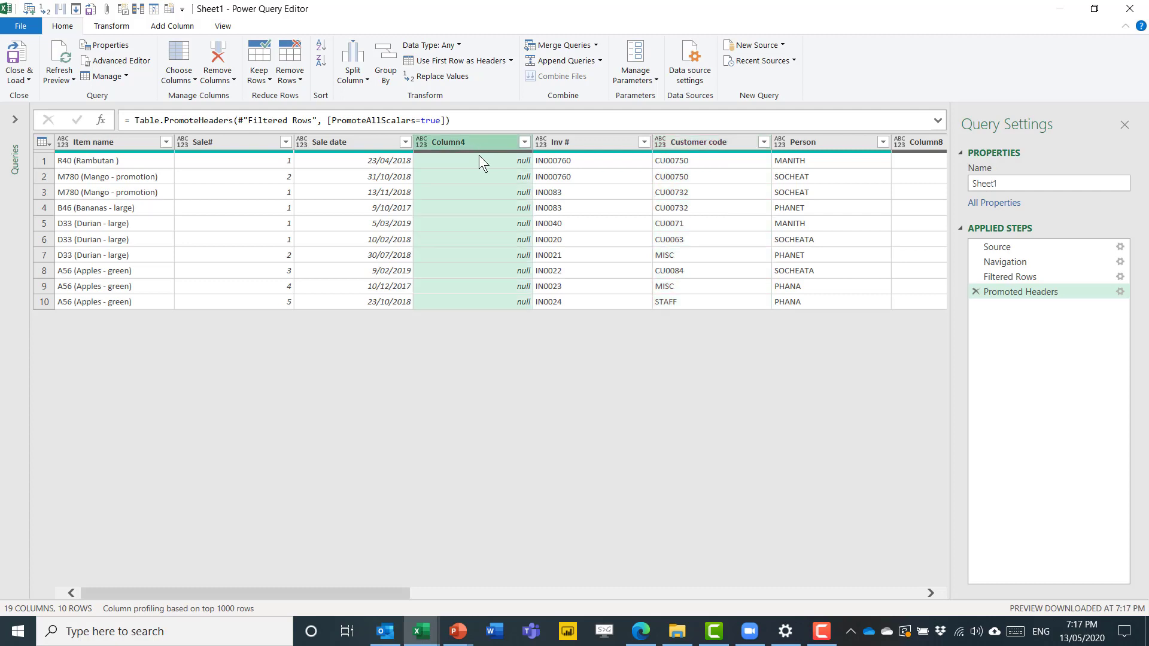
key(Delete)
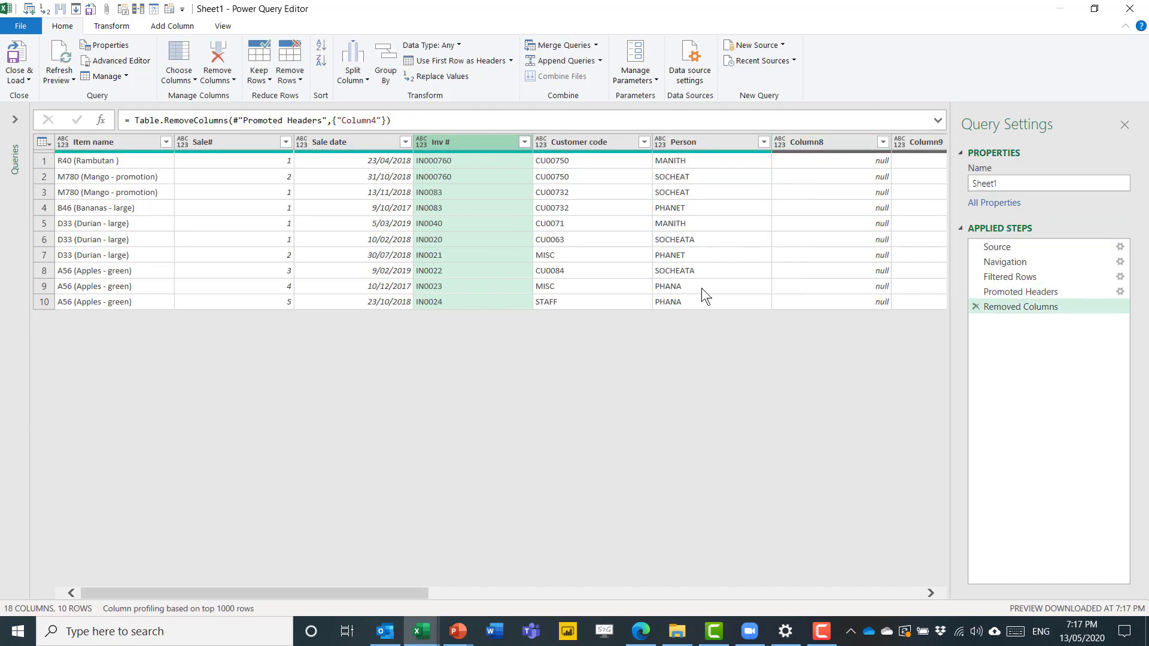
drag(364, 595, 540, 583)
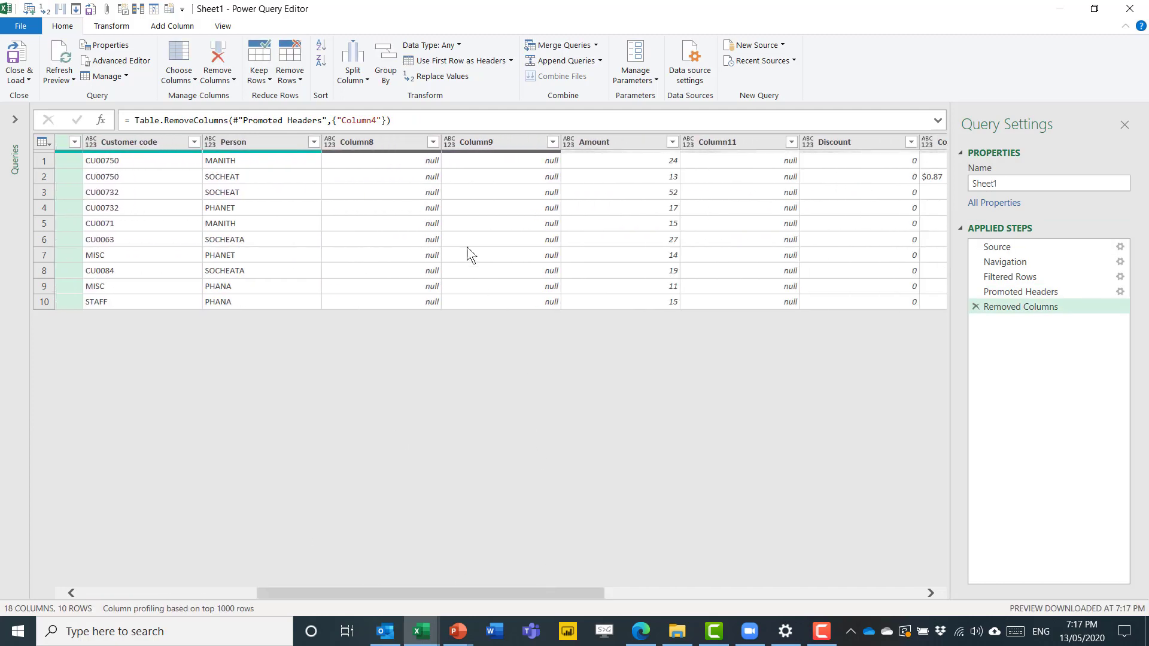
click(386, 142)
ctrl+click(504, 142)
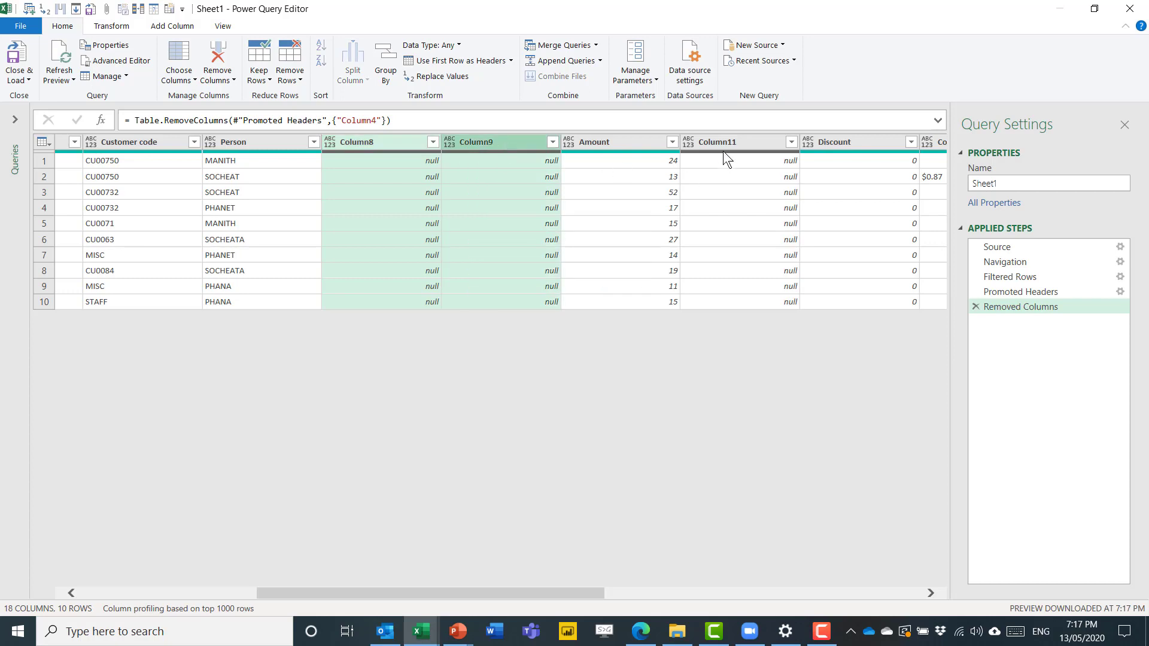
ctrl+click(742, 140)
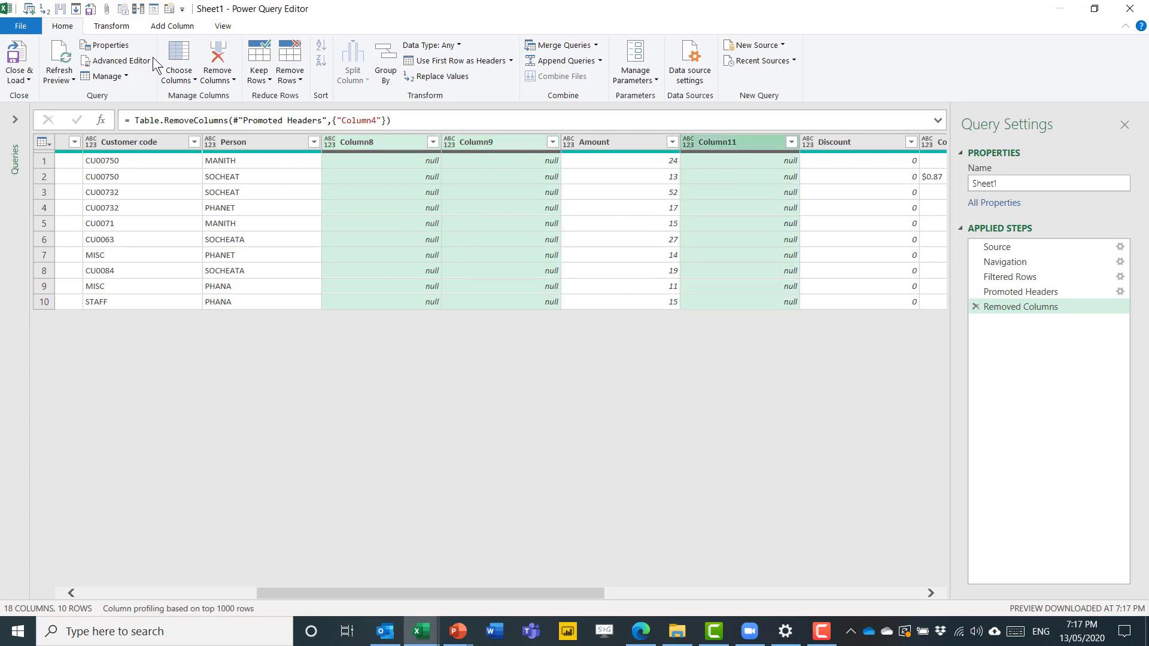
click(219, 55)
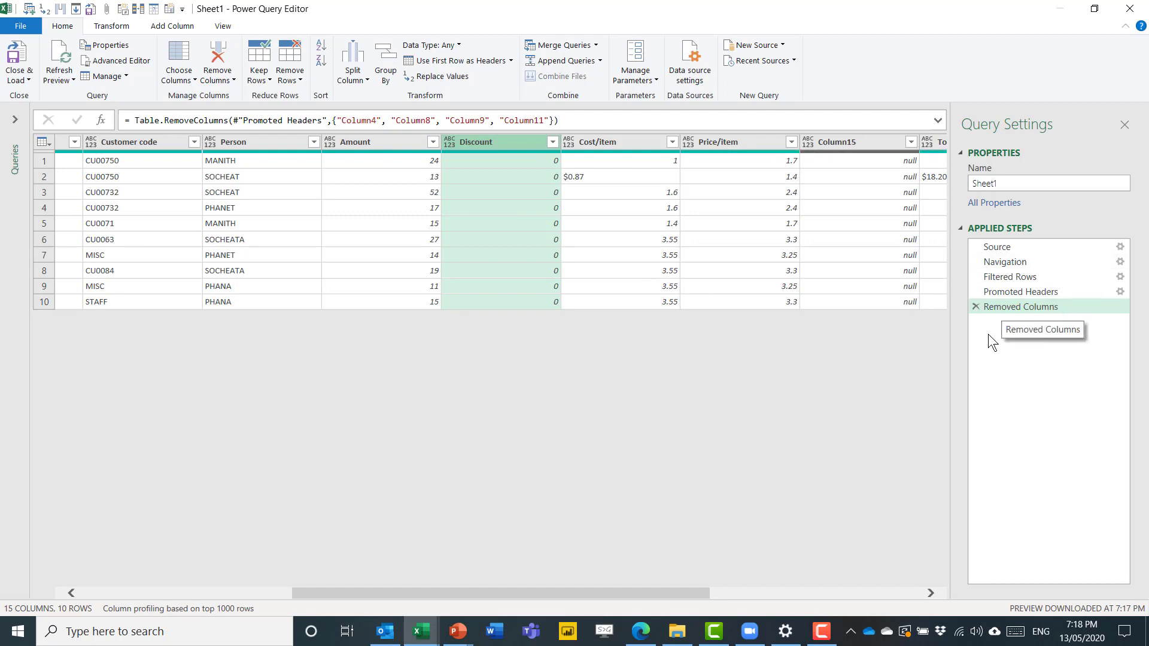
Step: Remove Column17 through Column19 and review the Removed Columns step
drag(399, 595, 716, 578)
click(647, 144)
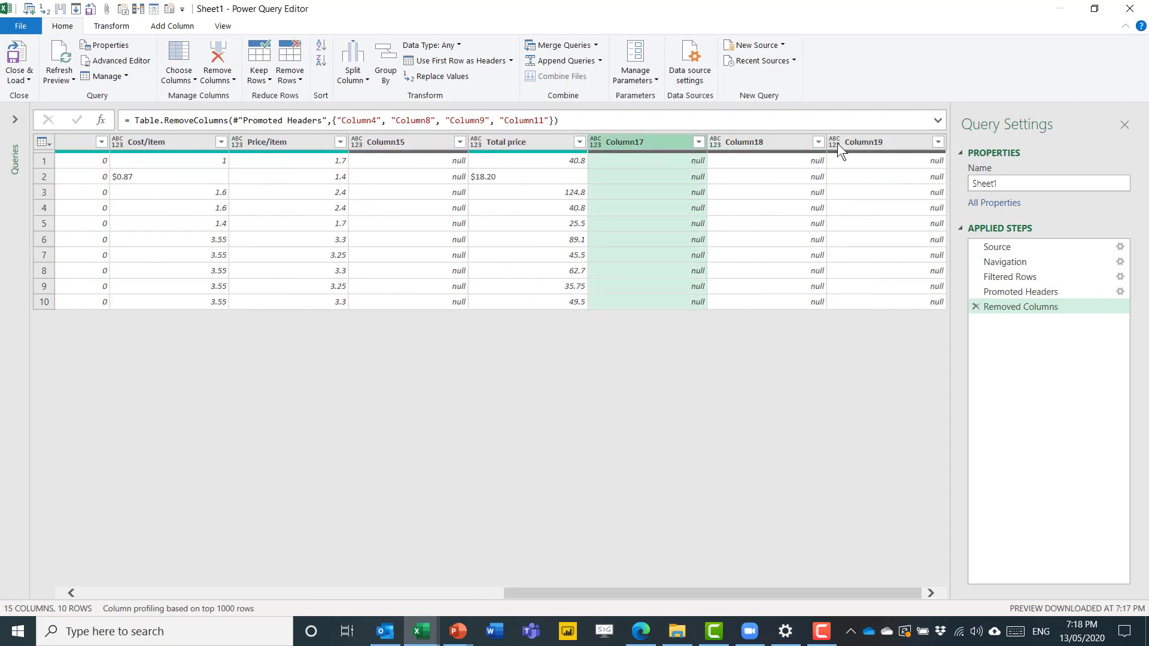
shift+click(886, 146)
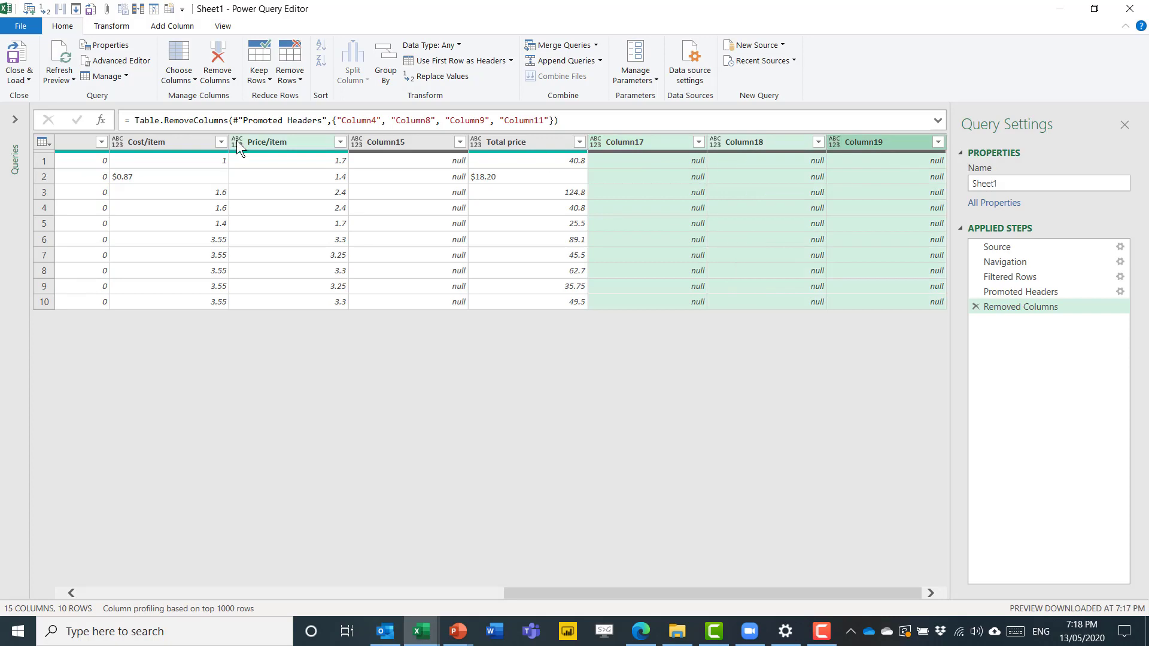
click(222, 54)
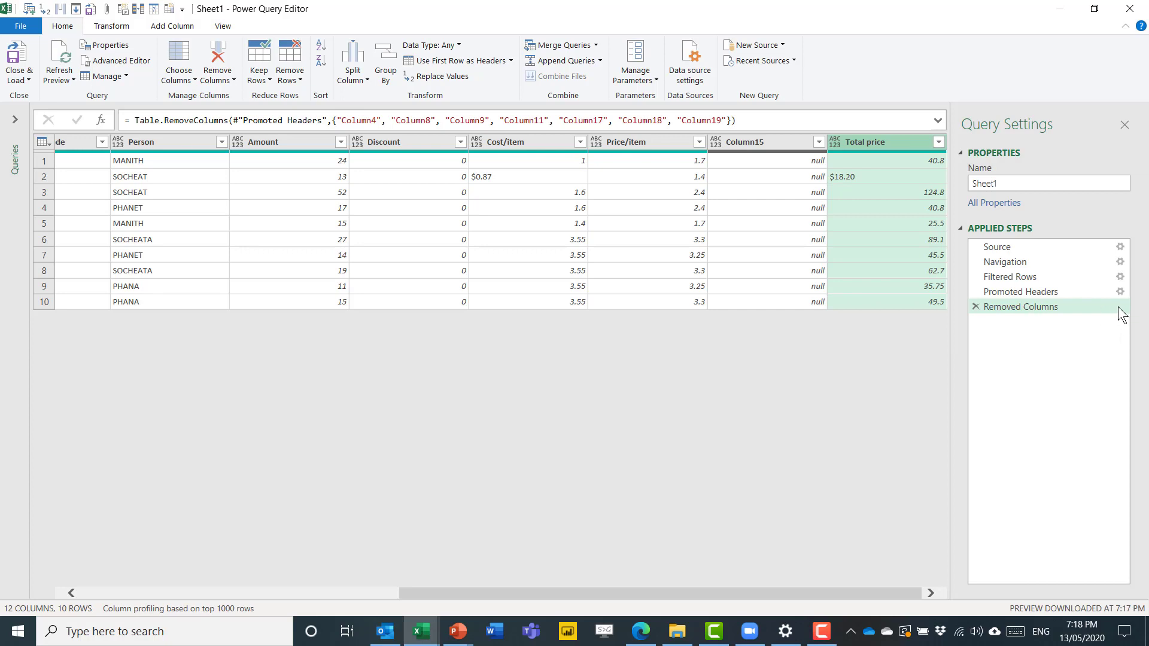
click(1059, 308)
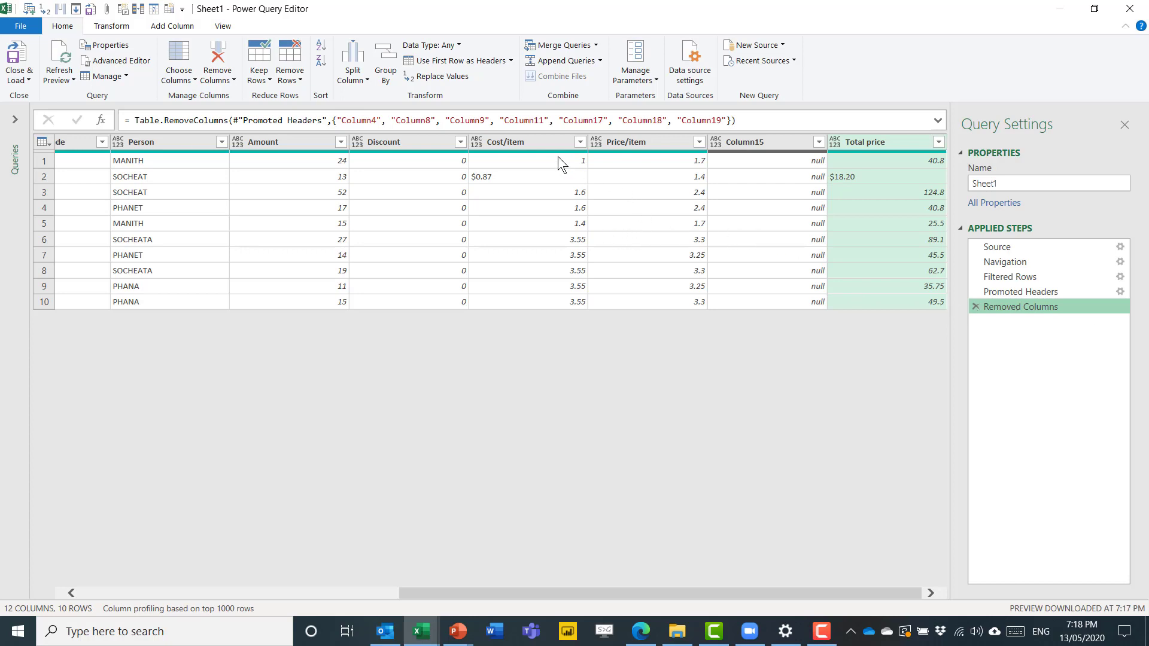
Step: Delete the Cost/item, Price/item and Column15 columns, leaving nine columns
click(540, 140)
shift+click(744, 141)
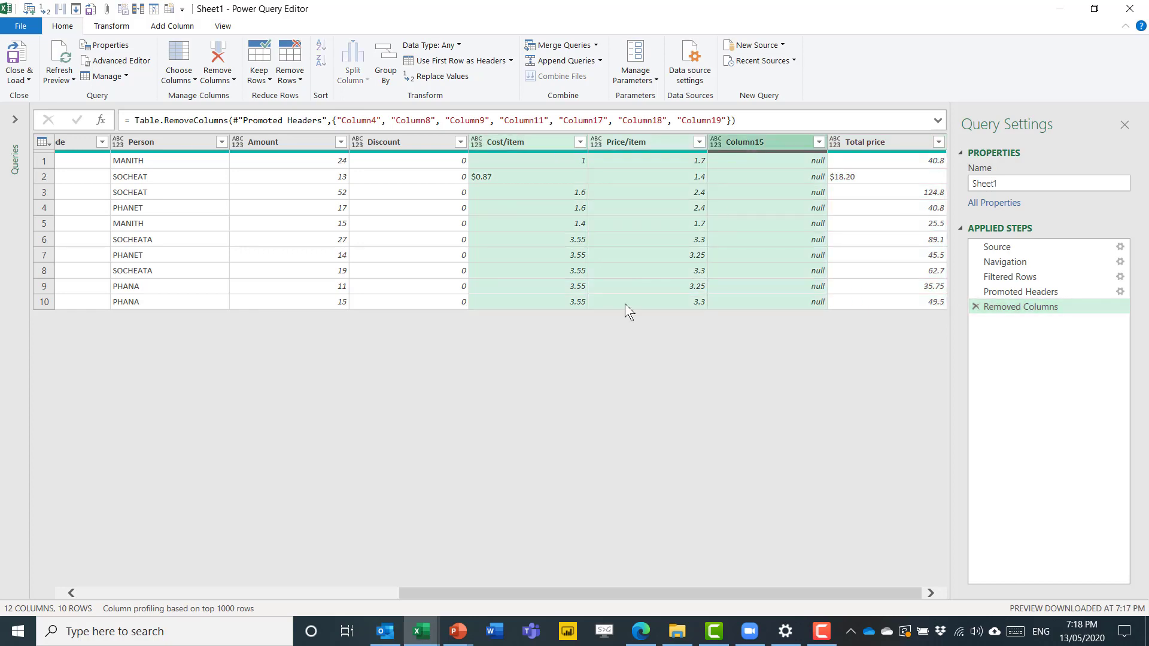
key(Delete)
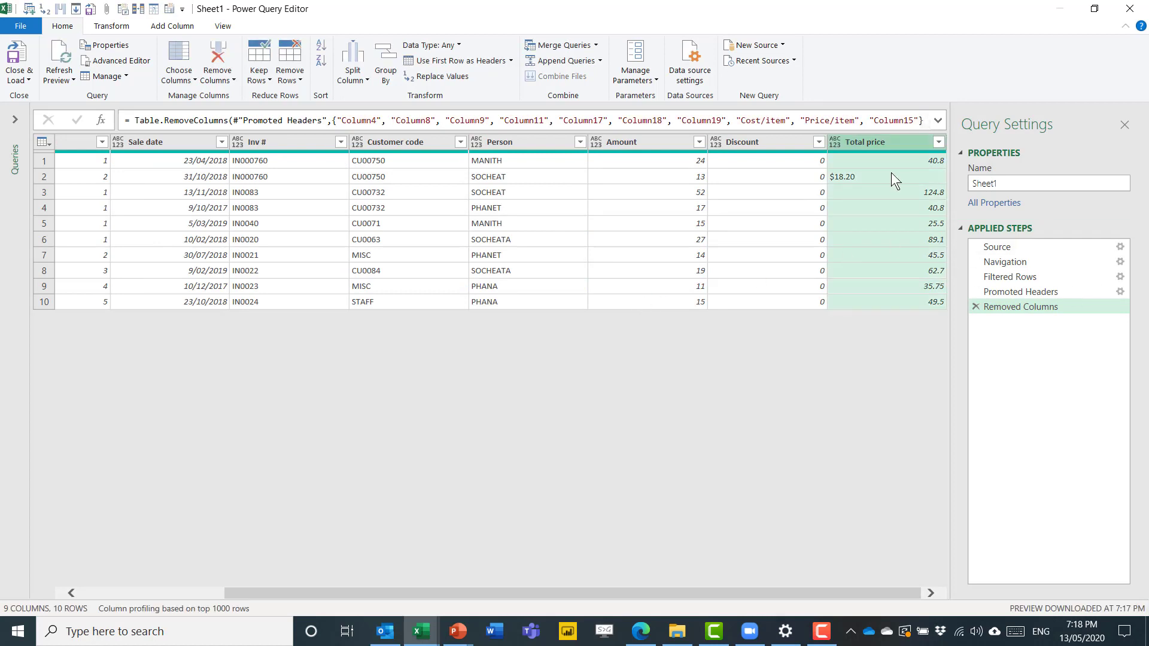
Step: Inspect the Cost/item and Price/item names in the Removed Columns formula without changing it
click(913, 122)
drag(742, 122, 786, 121)
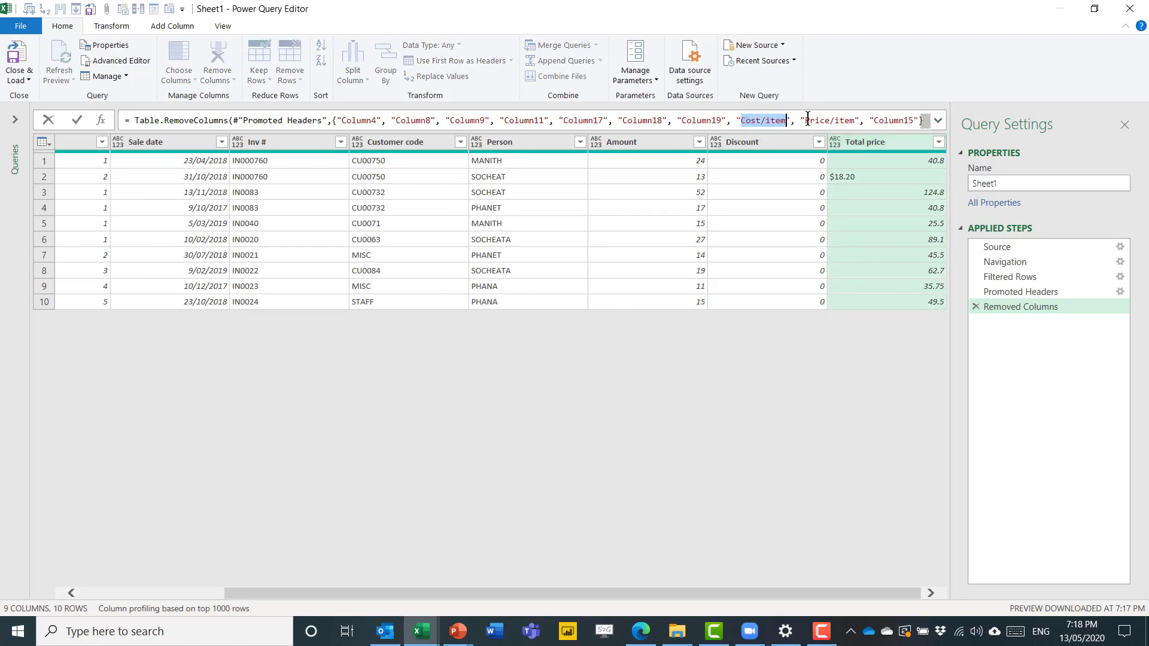
drag(805, 121, 855, 120)
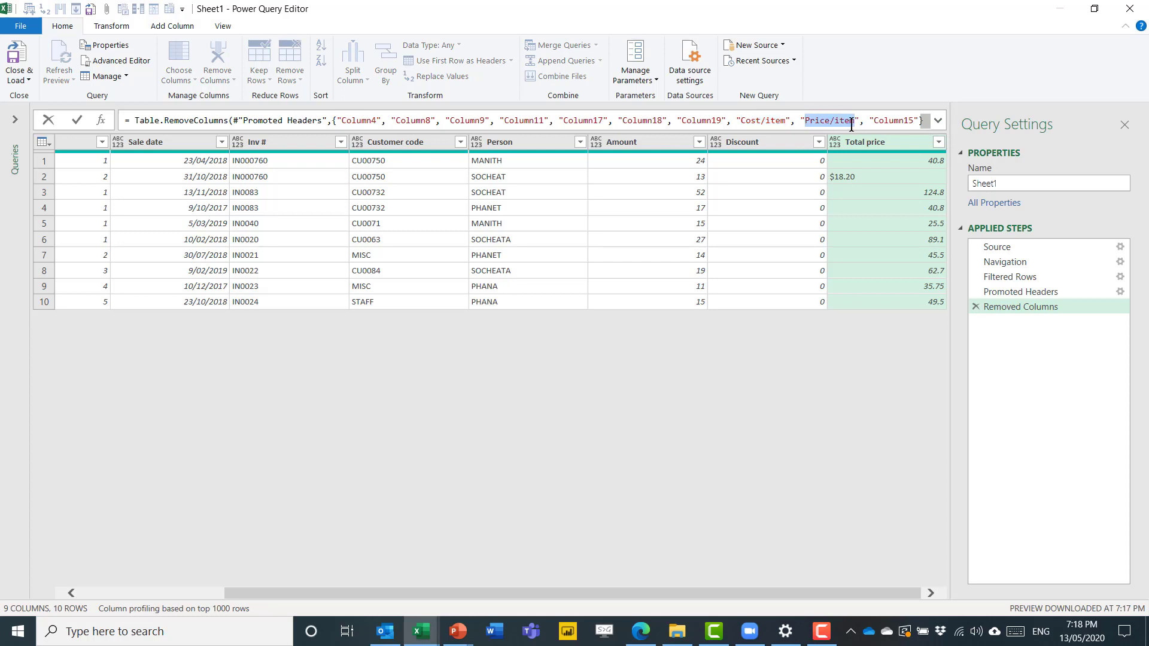
click(758, 383)
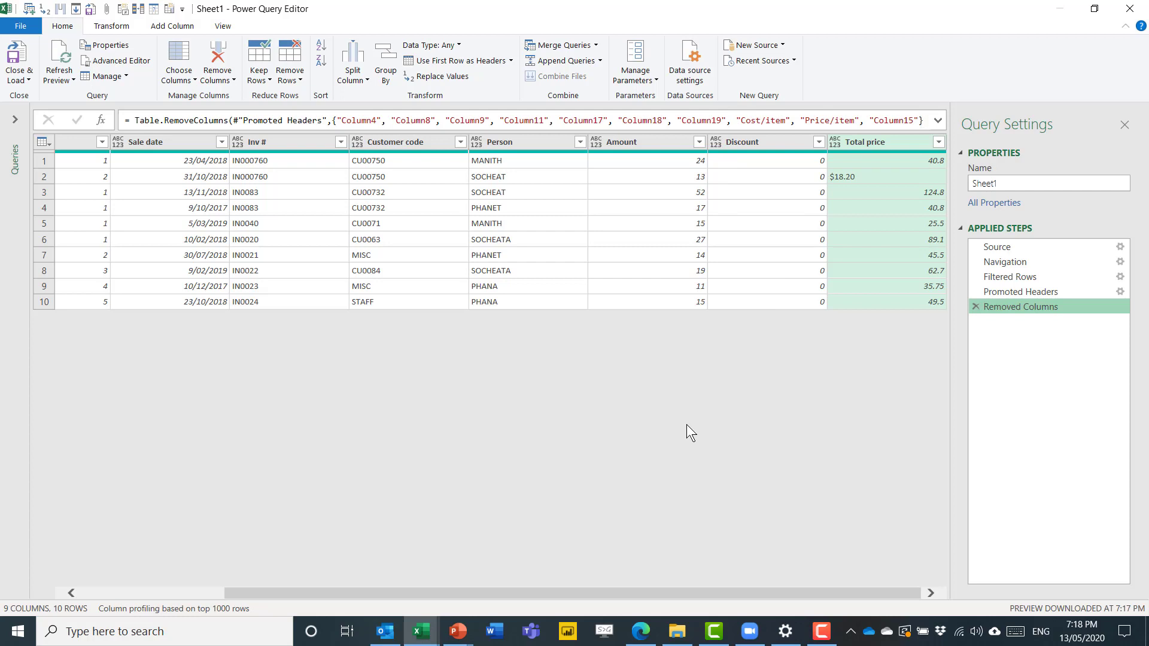
Step: After Promoted Headers, keep only Item name, Sale#, Sale date, Customer code and Total price, then reopen that choice
click(1007, 293)
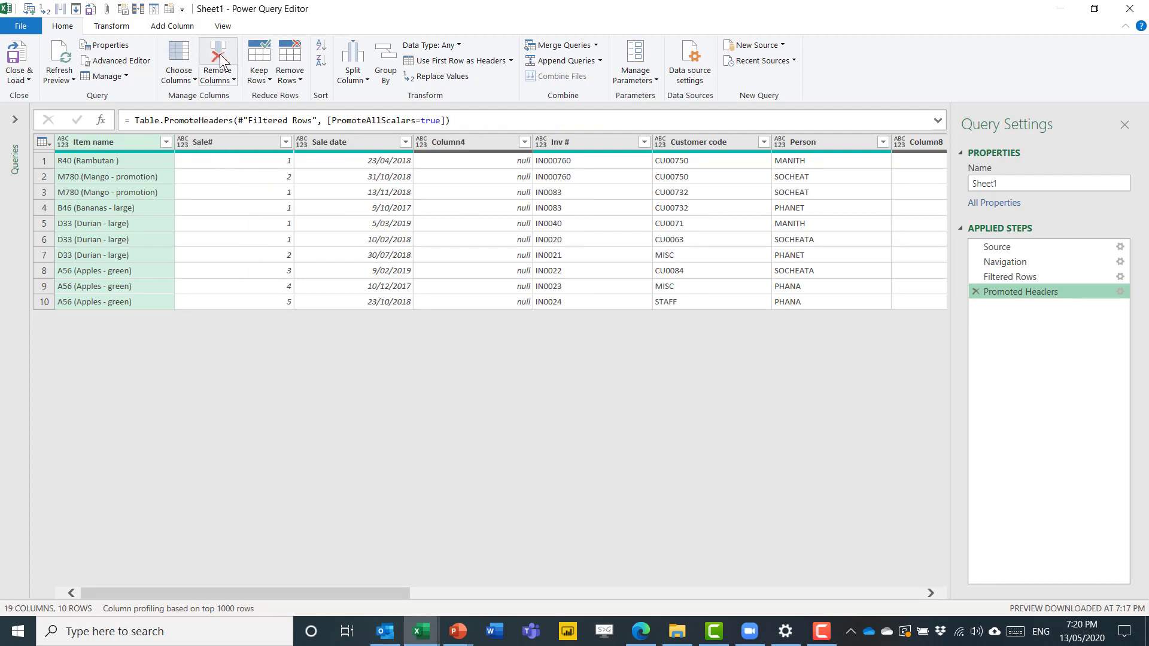
click(179, 59)
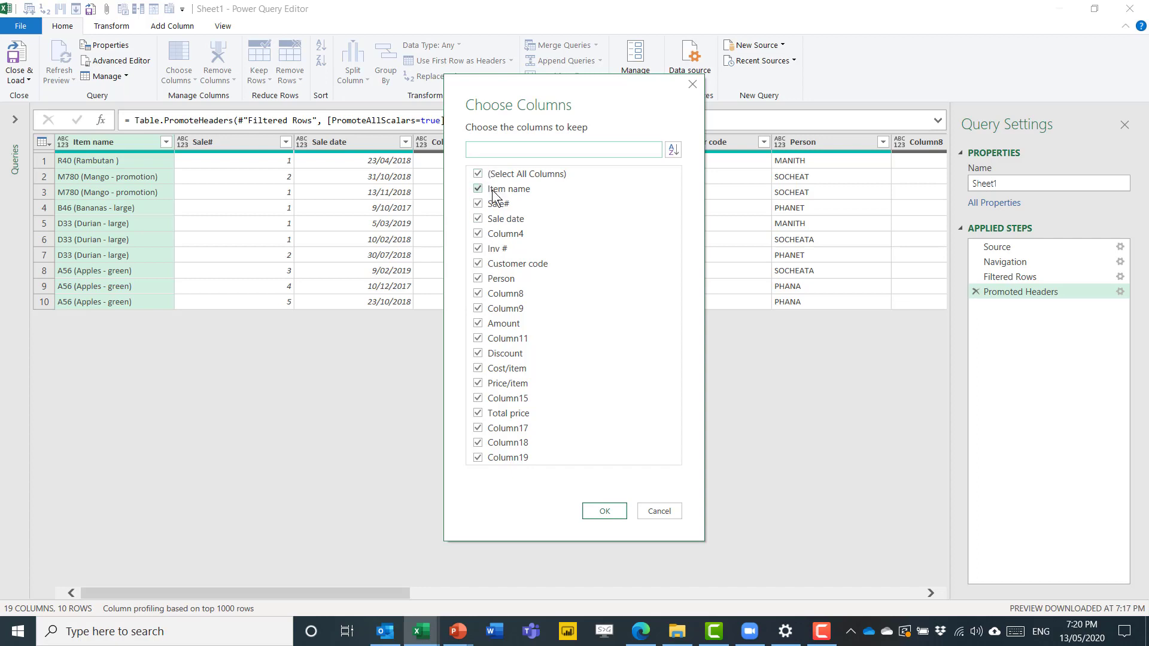
click(488, 173)
click(491, 188)
click(497, 204)
click(503, 219)
click(511, 263)
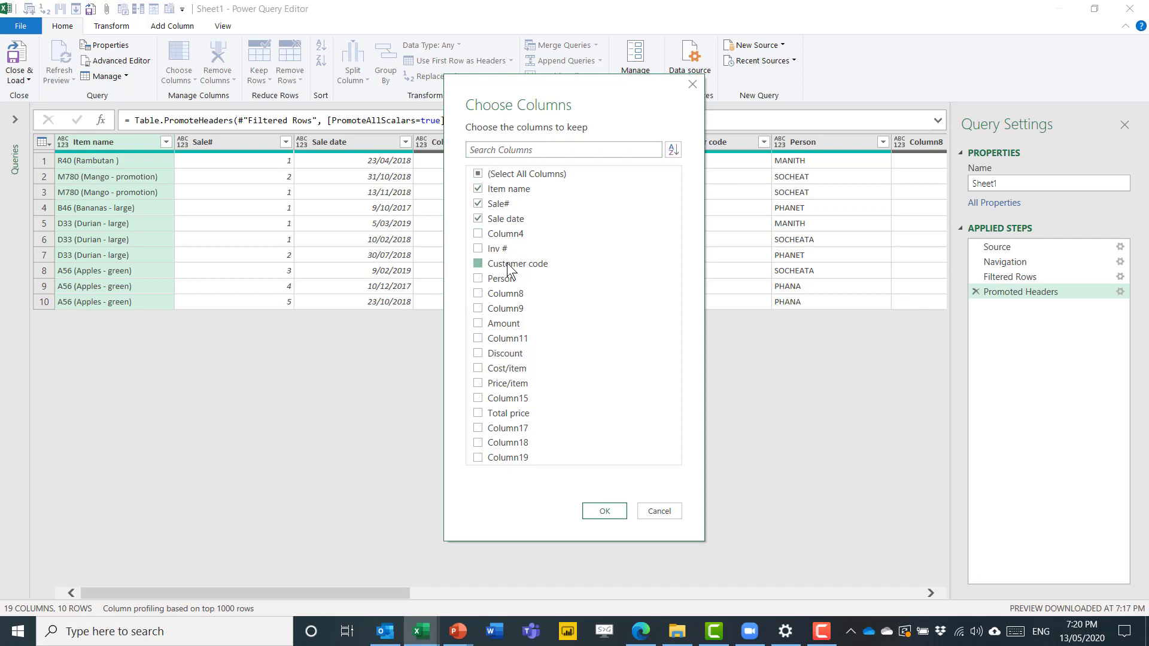
click(507, 414)
click(605, 512)
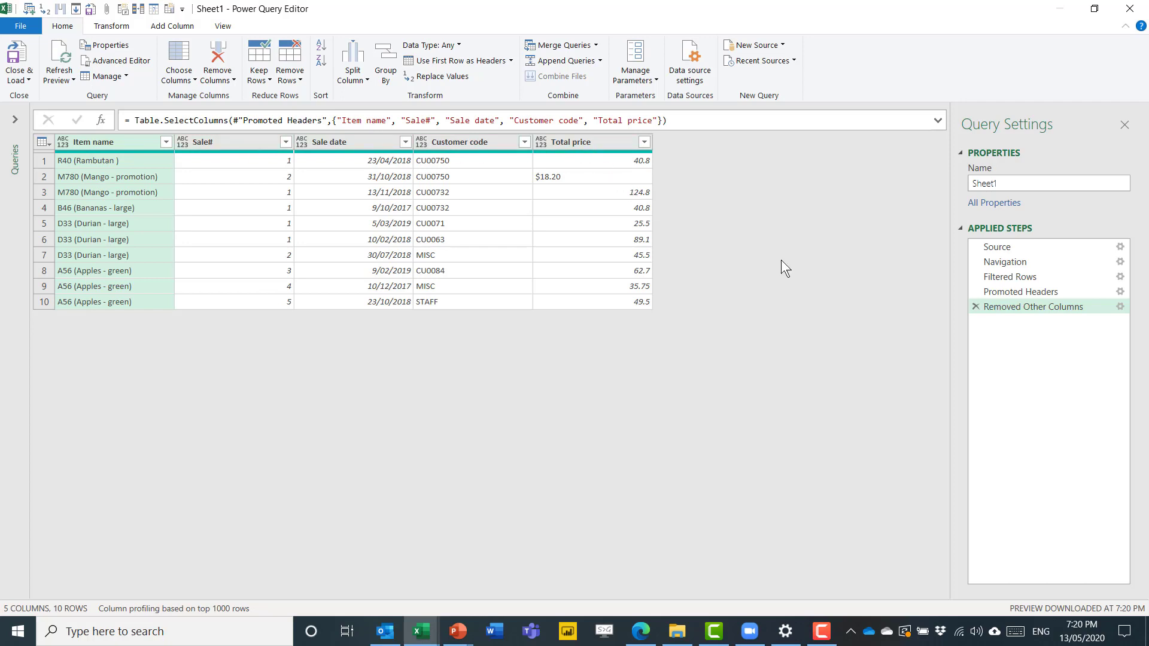
click(1120, 307)
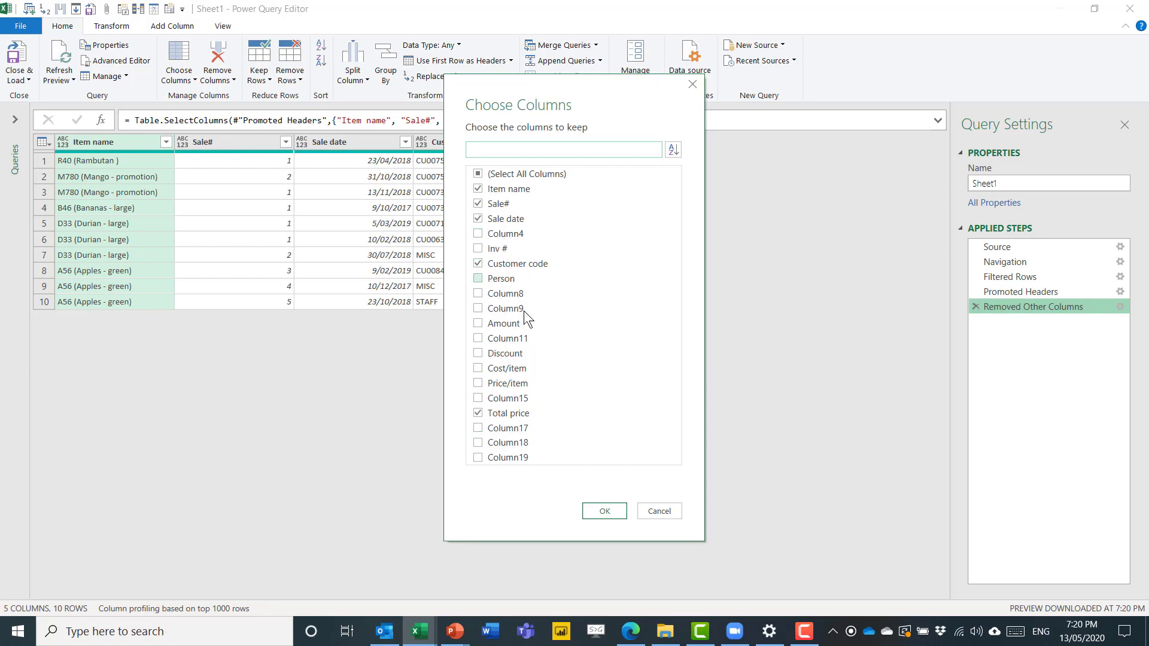
Step: Discard the Removed Other Columns step and select Item name through Person plus Total price
click(657, 517)
click(976, 307)
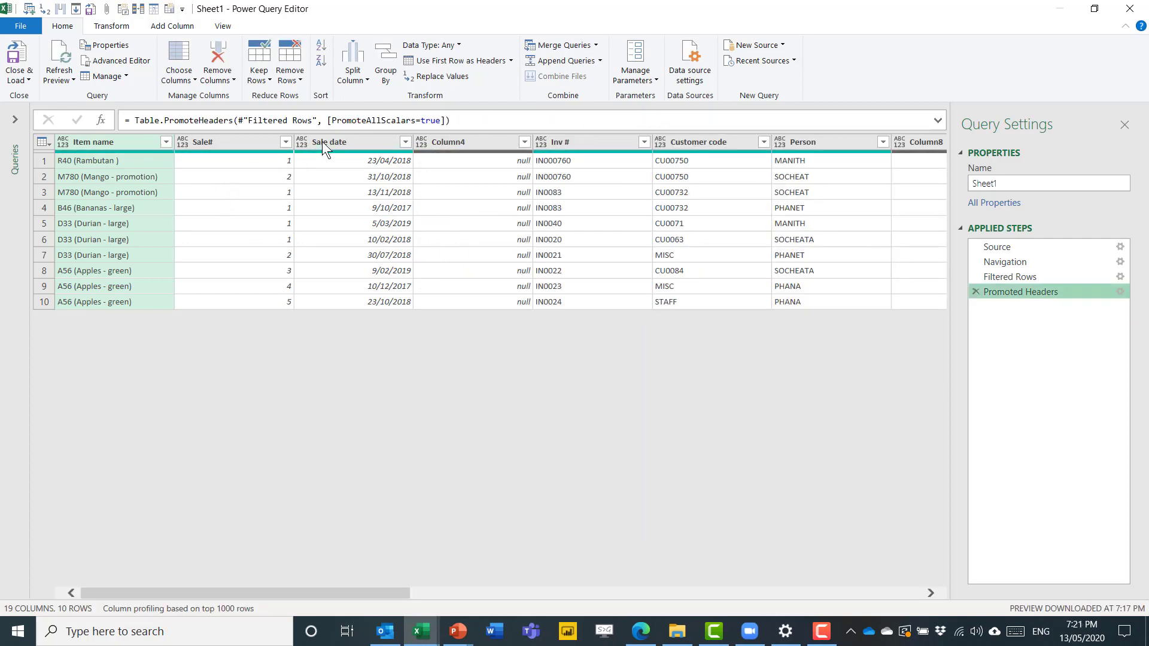
shift+click(361, 141)
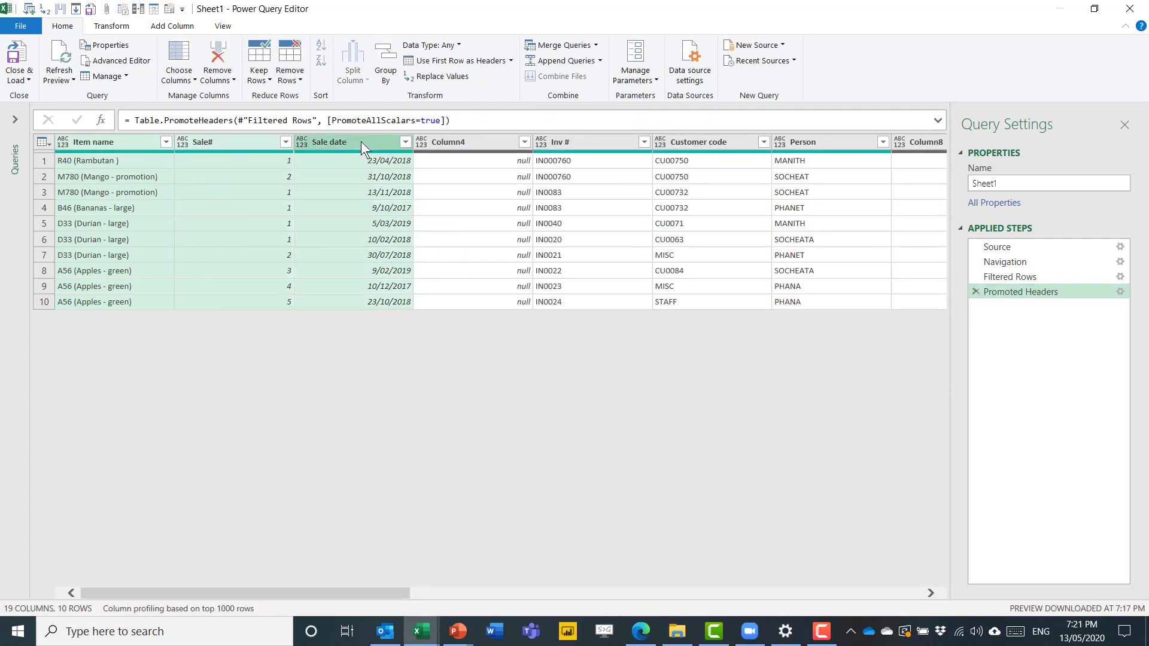
shift+click(727, 144)
shift+click(813, 144)
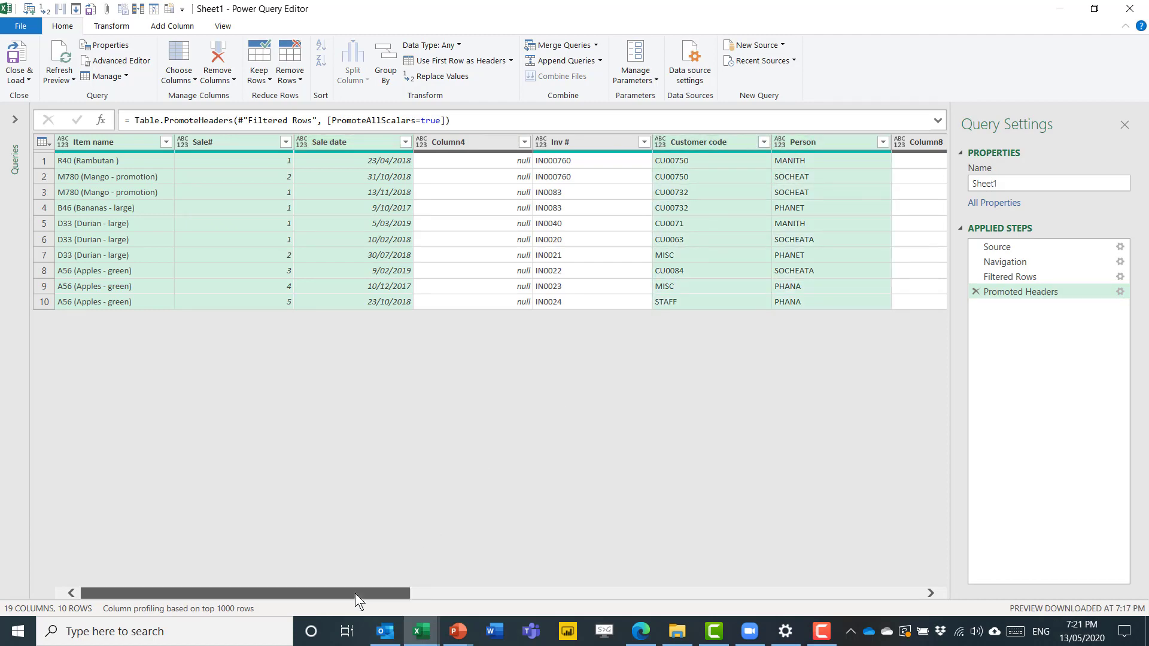
drag(354, 593, 893, 556)
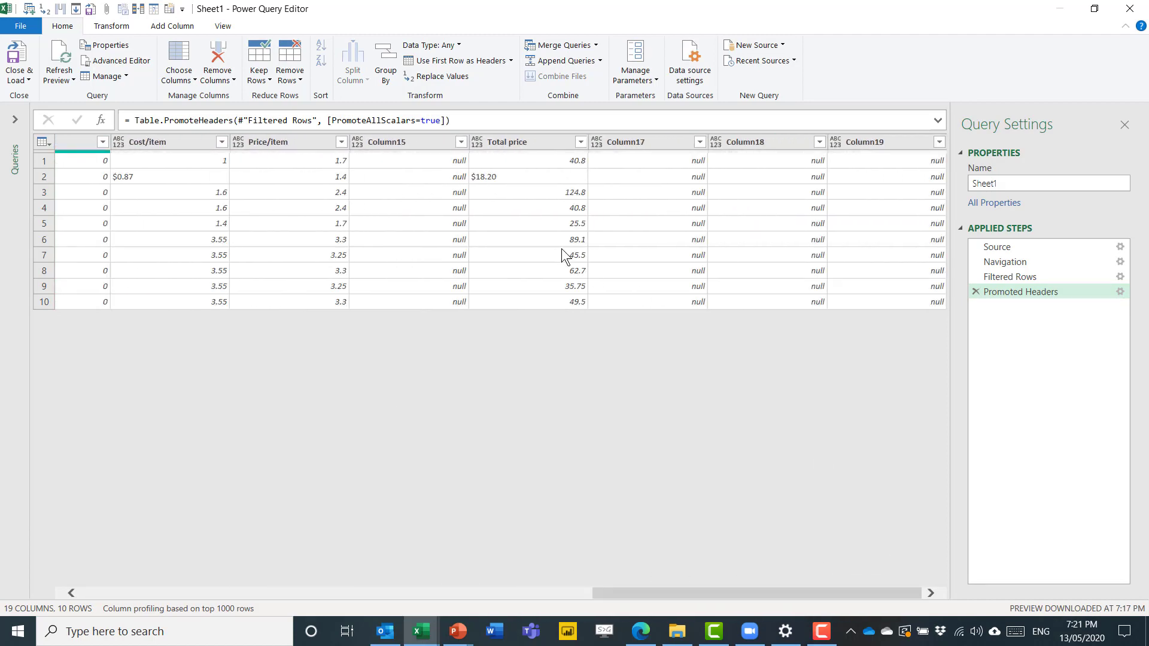
click(505, 141)
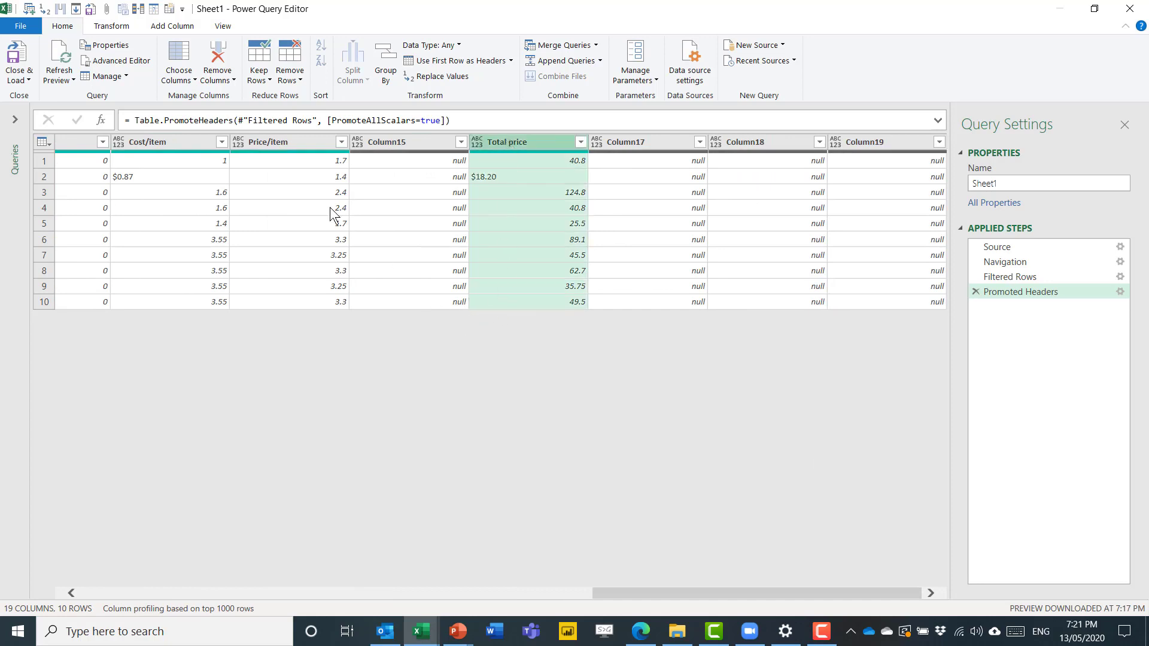
Step: Remove all other columns, keeping those six, and review the step's settings
click(219, 77)
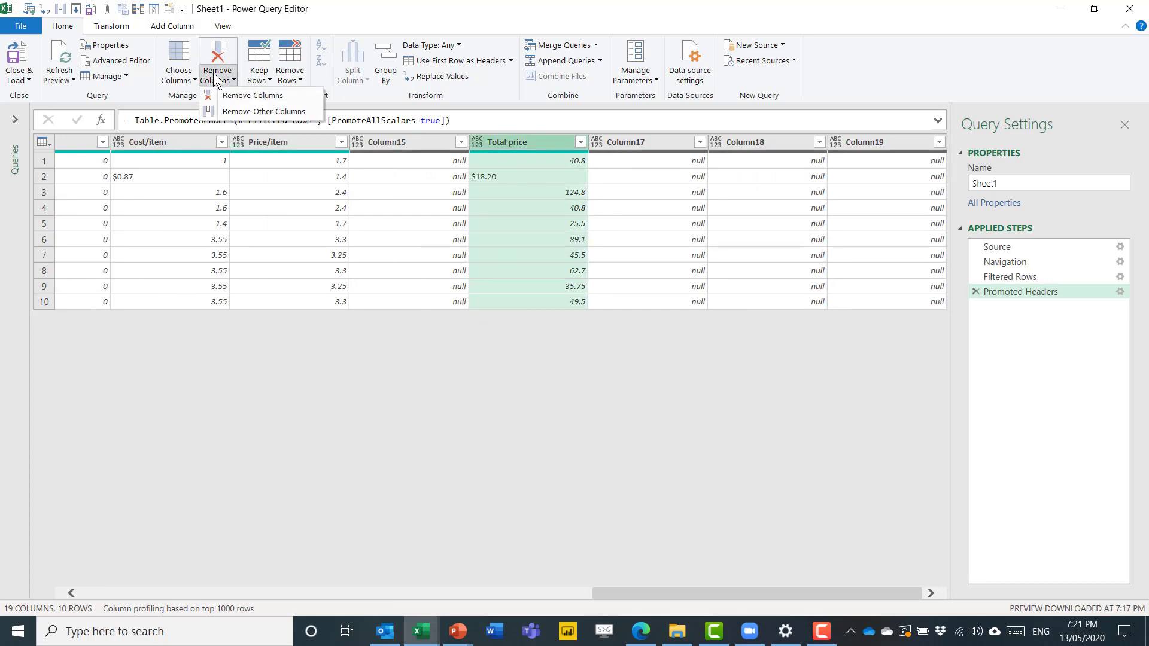
click(264, 112)
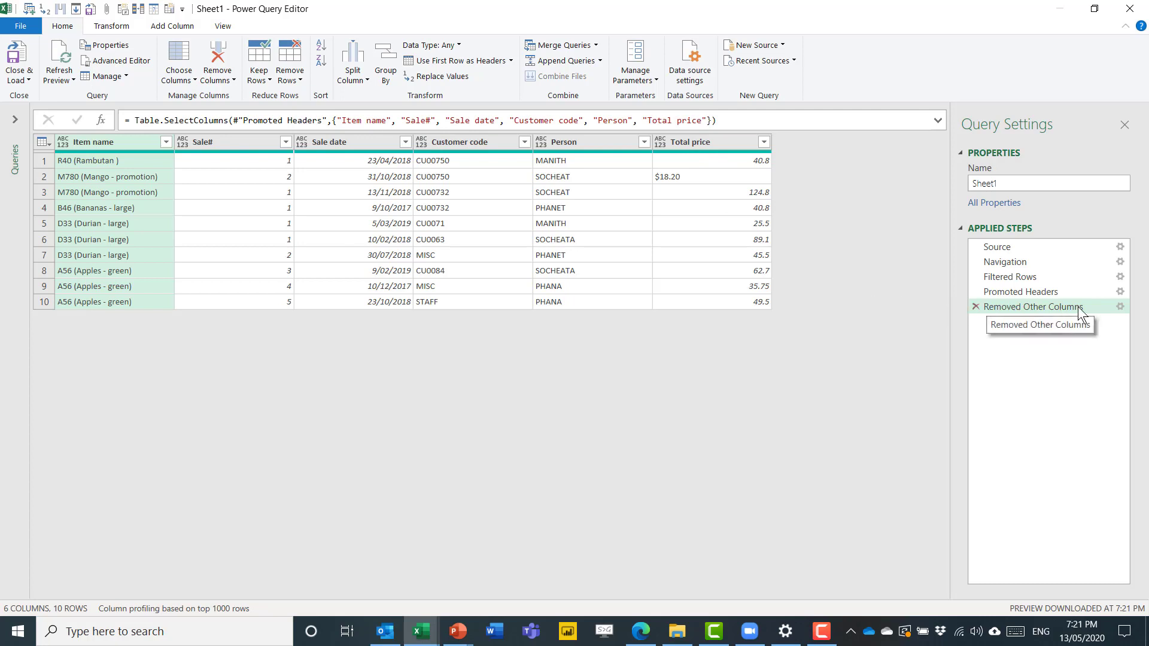
click(1119, 307)
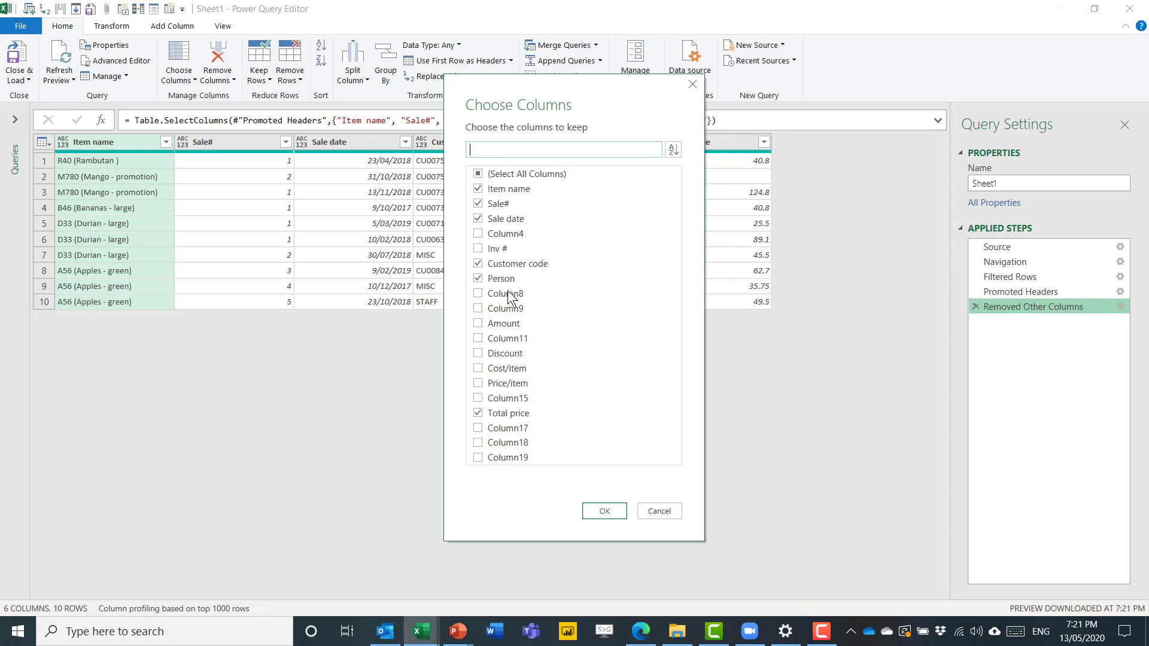
click(693, 84)
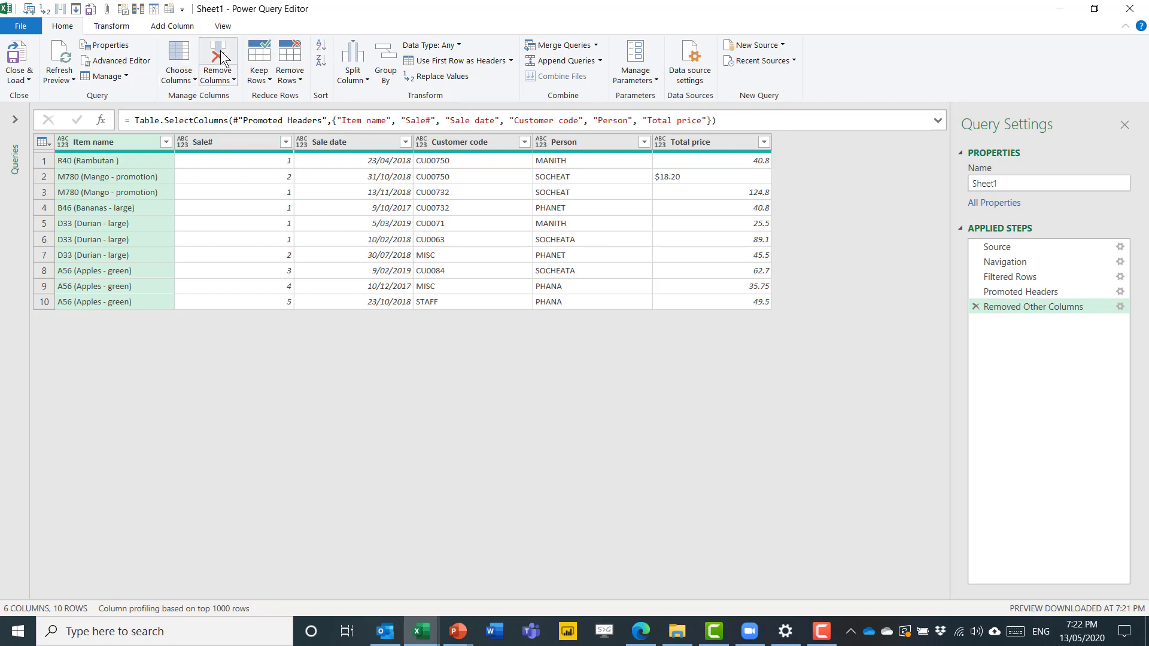
click(222, 81)
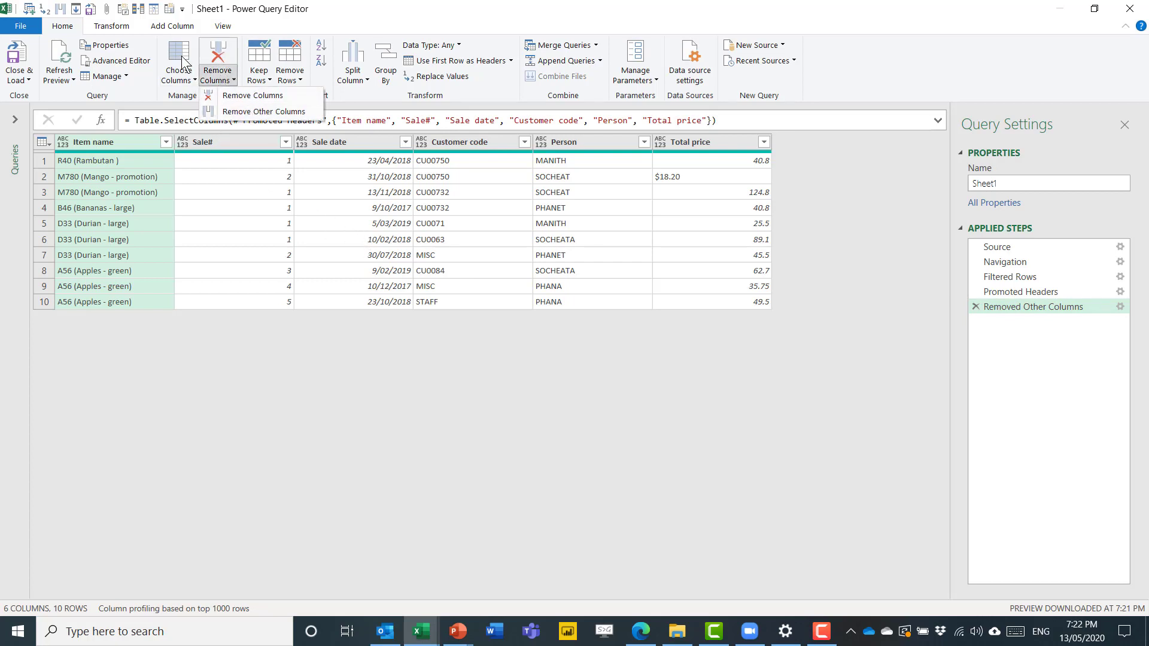
click(361, 142)
ctrl+click(468, 146)
ctrl+click(379, 145)
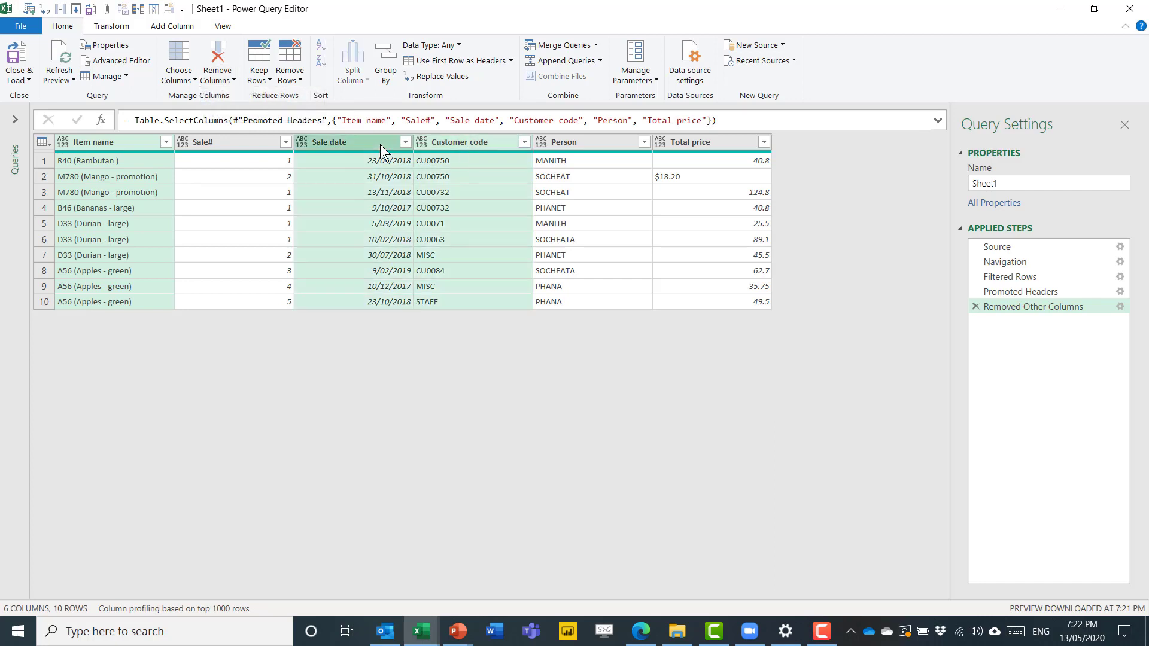
ctrl+click(587, 140)
right_click(595, 142)
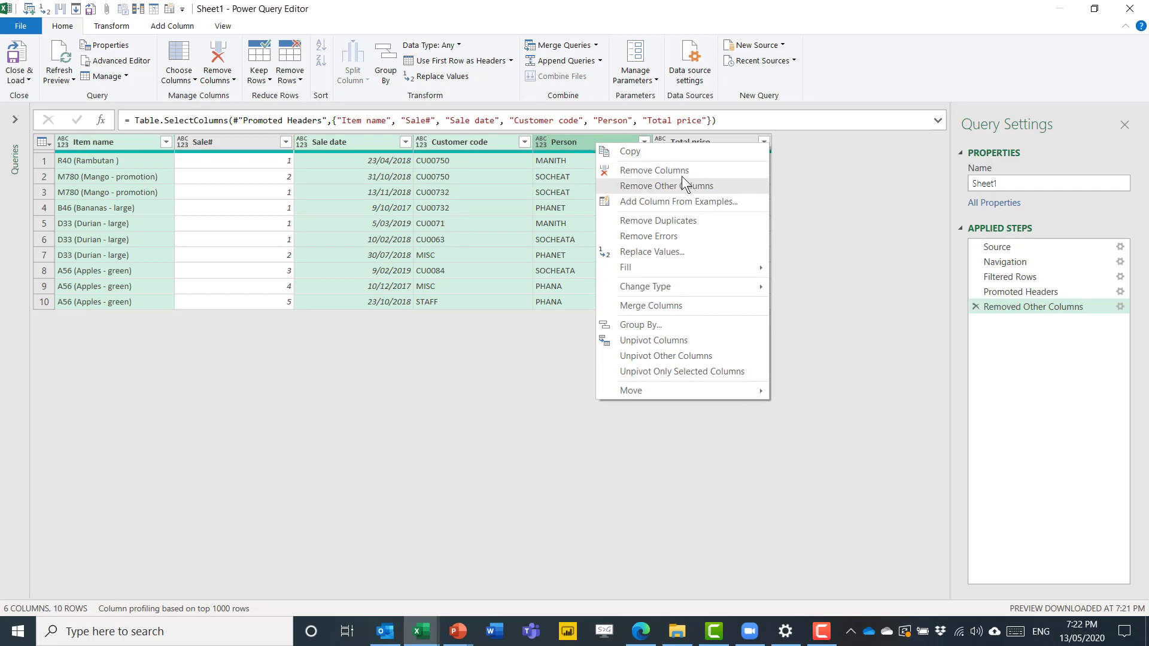
click(494, 382)
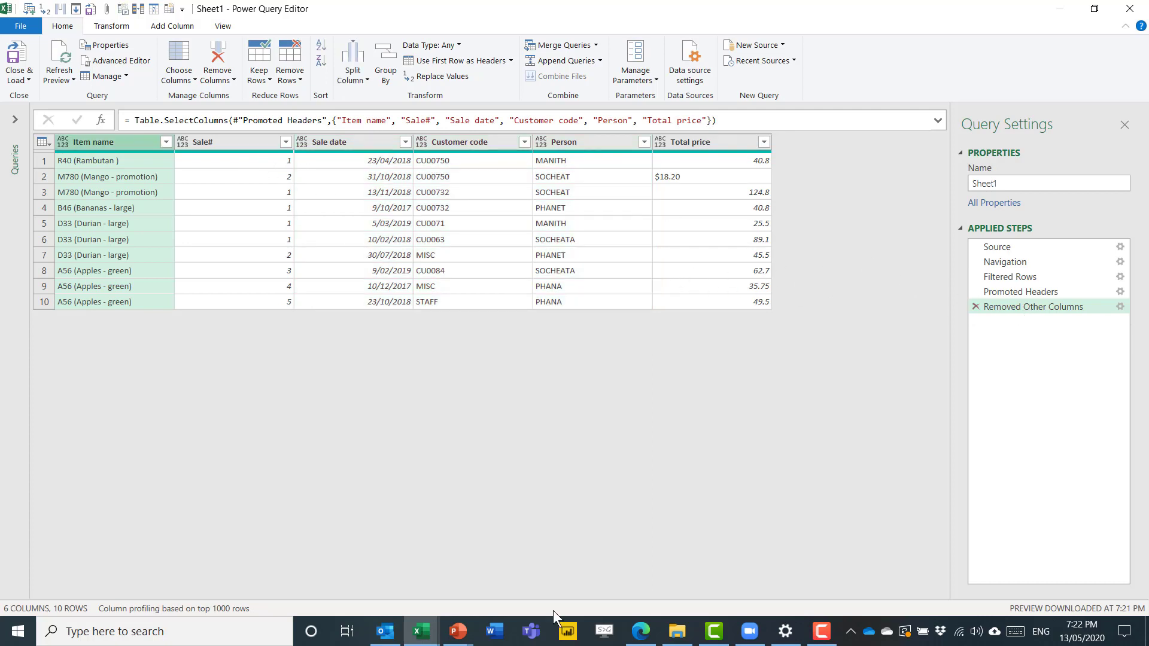
Step: Add a 0-based Index column and start a conditional column: if Index is less than 2, then OK
click(174, 27)
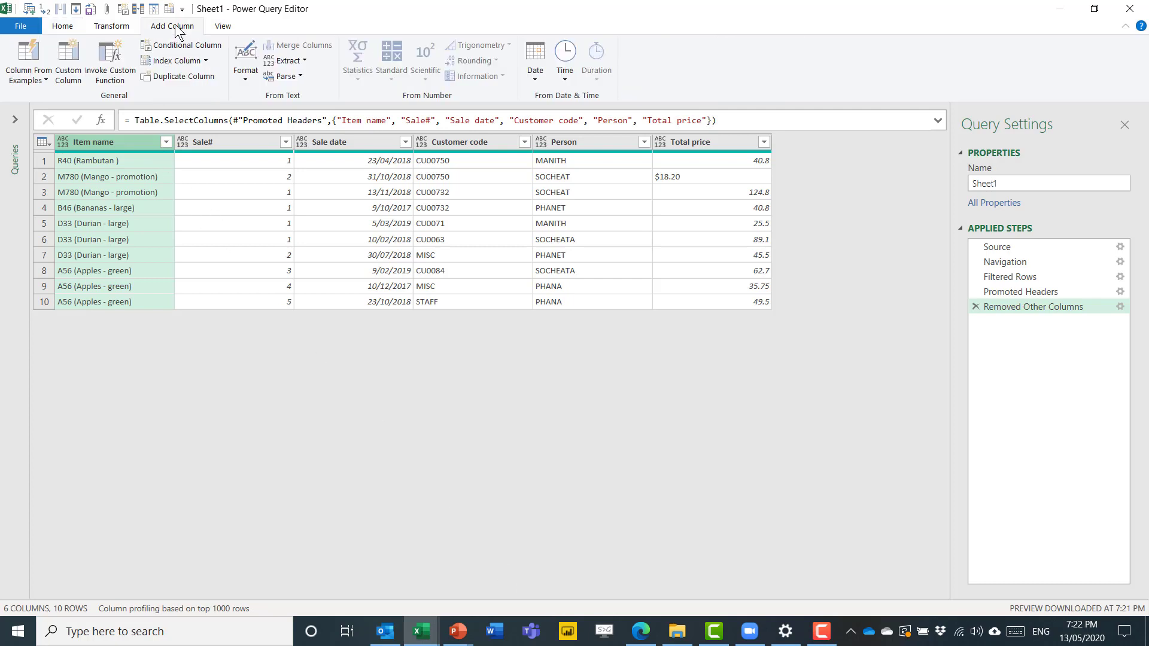
click(192, 61)
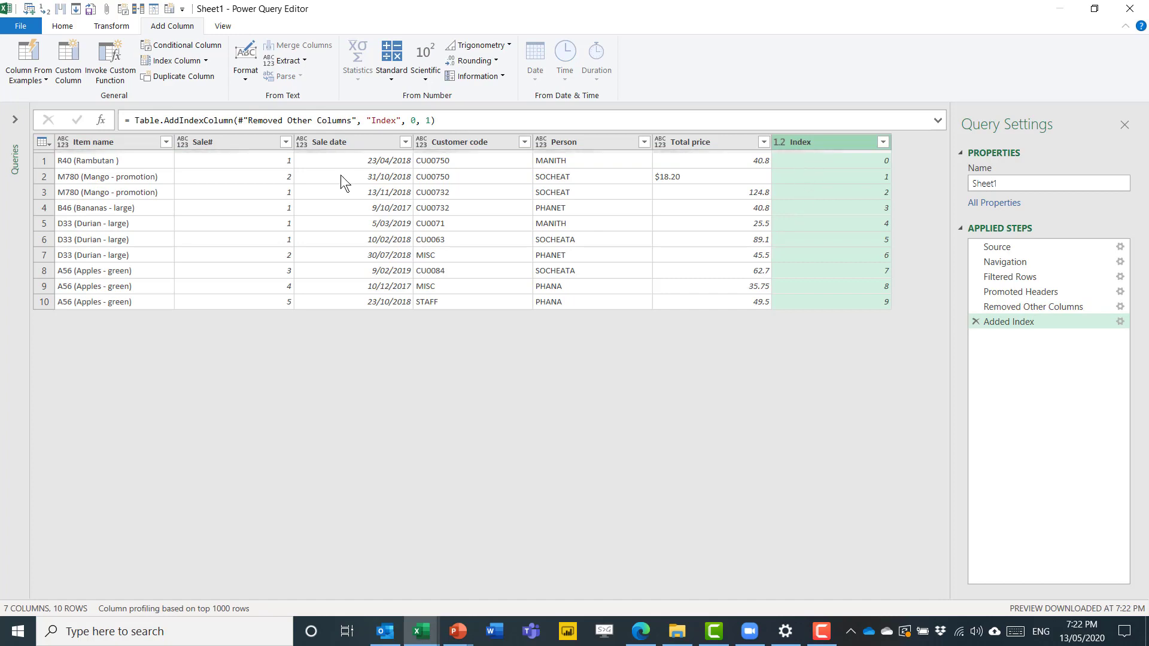
click(156, 50)
click(340, 298)
click(335, 406)
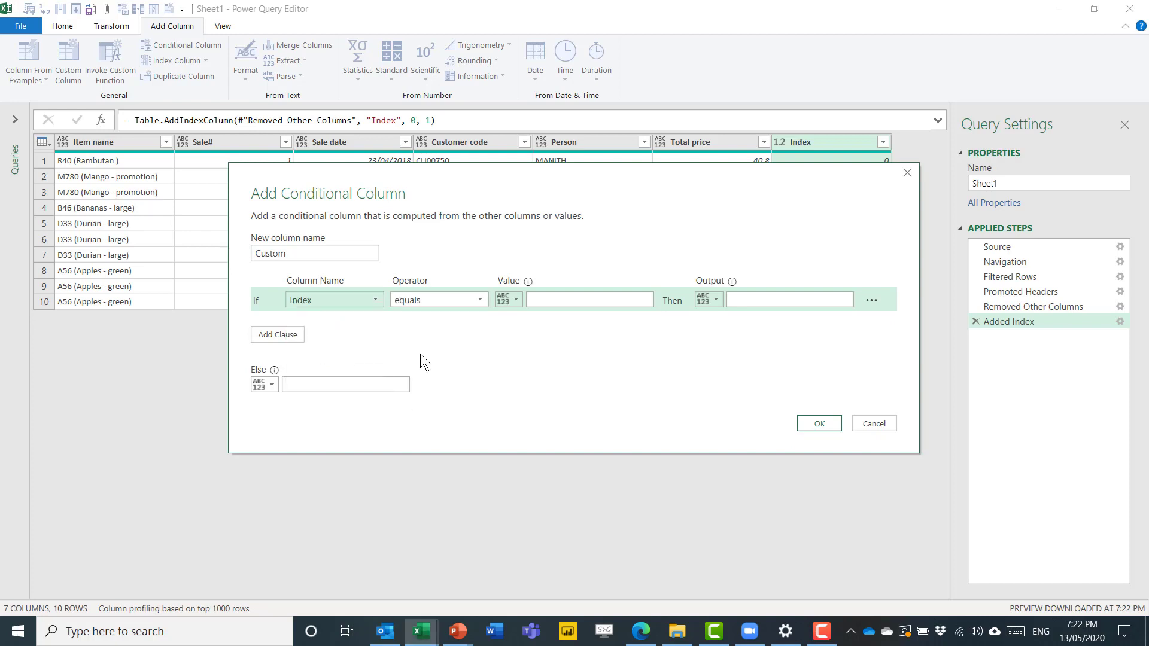
click(485, 301)
click(471, 375)
click(573, 300)
text(2)
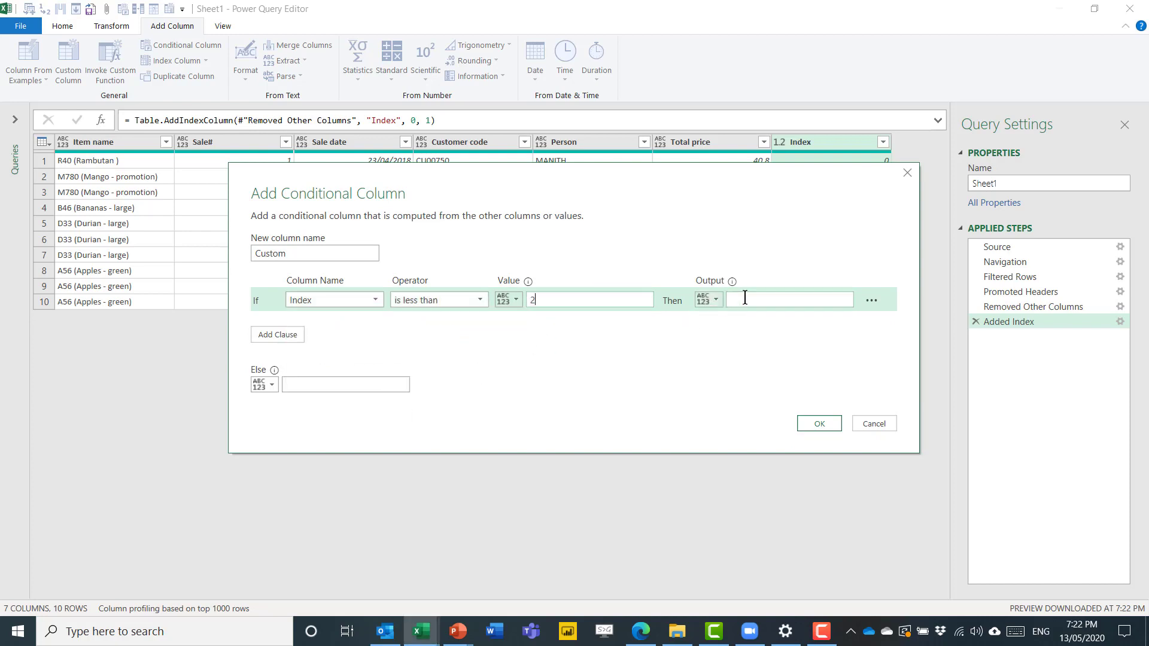
text(OK)
Step: Set the else value to the Person column, create the Custom column, and select Index and Custom
click(264, 384)
click(278, 420)
click(317, 386)
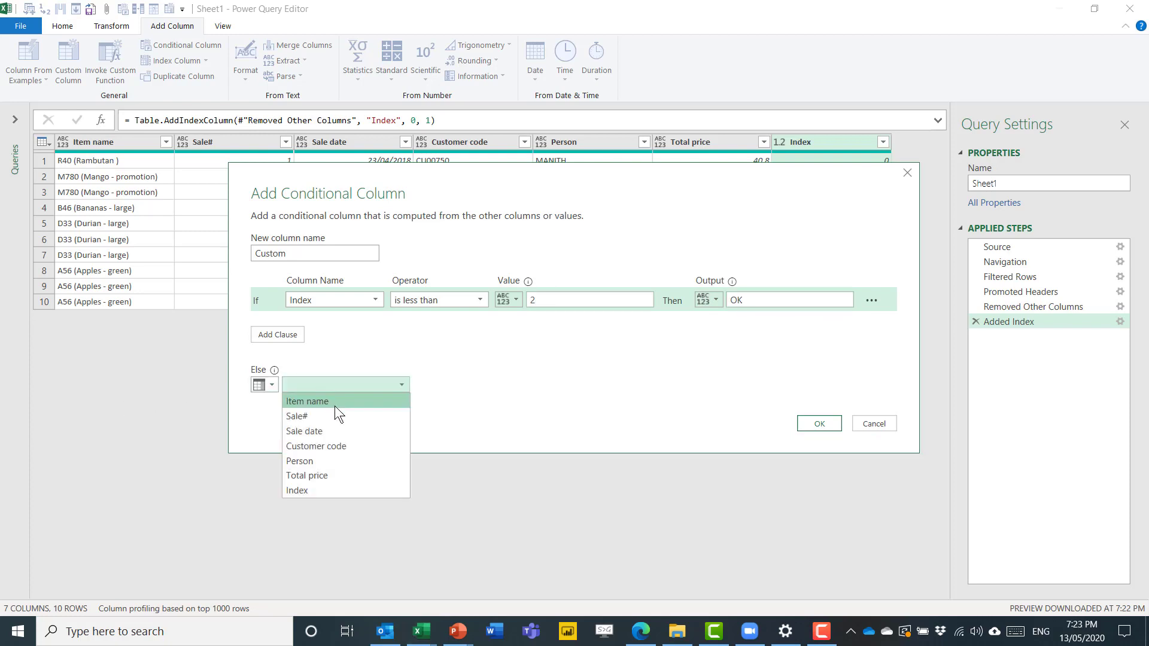
click(354, 461)
click(826, 430)
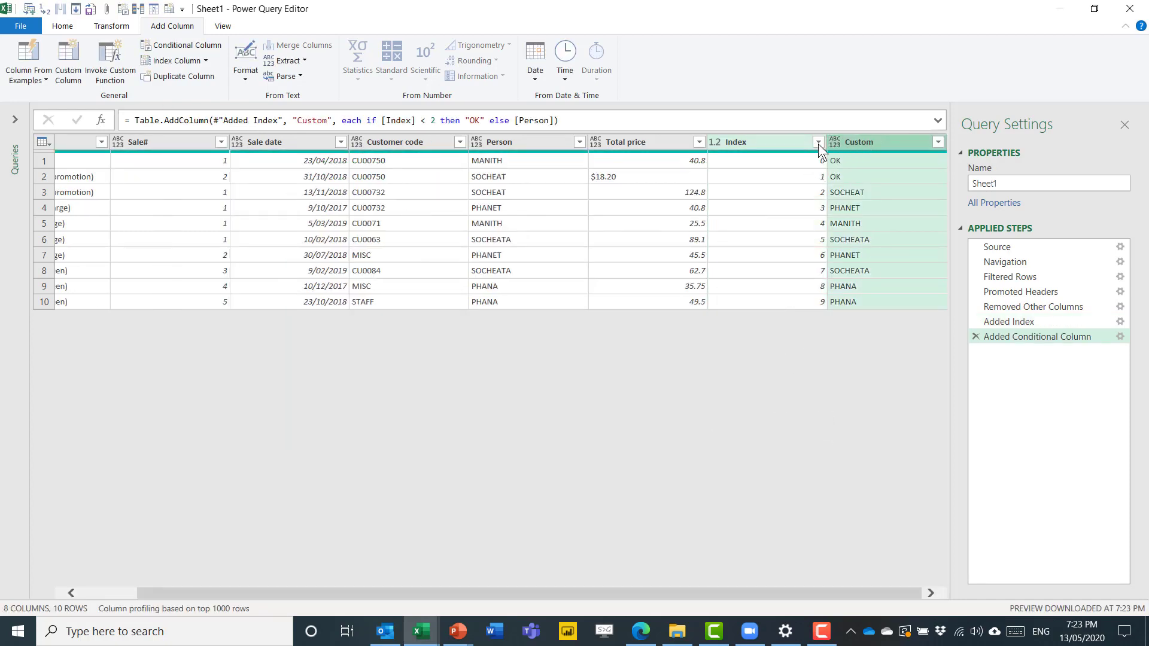
click(764, 145)
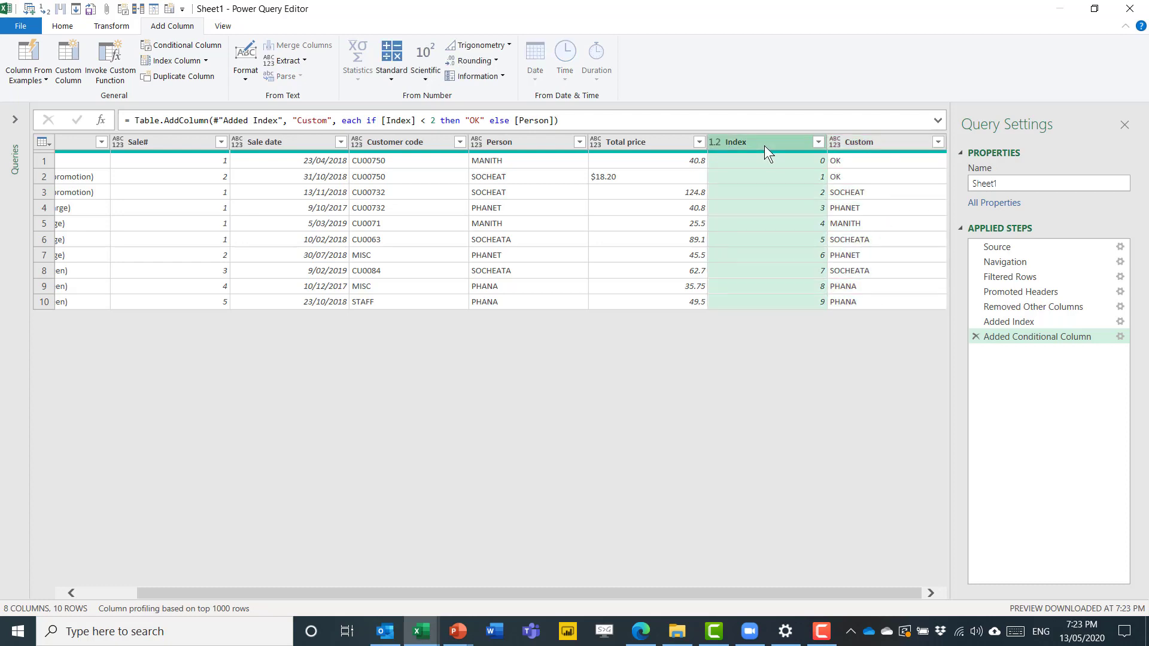
ctrl+click(858, 142)
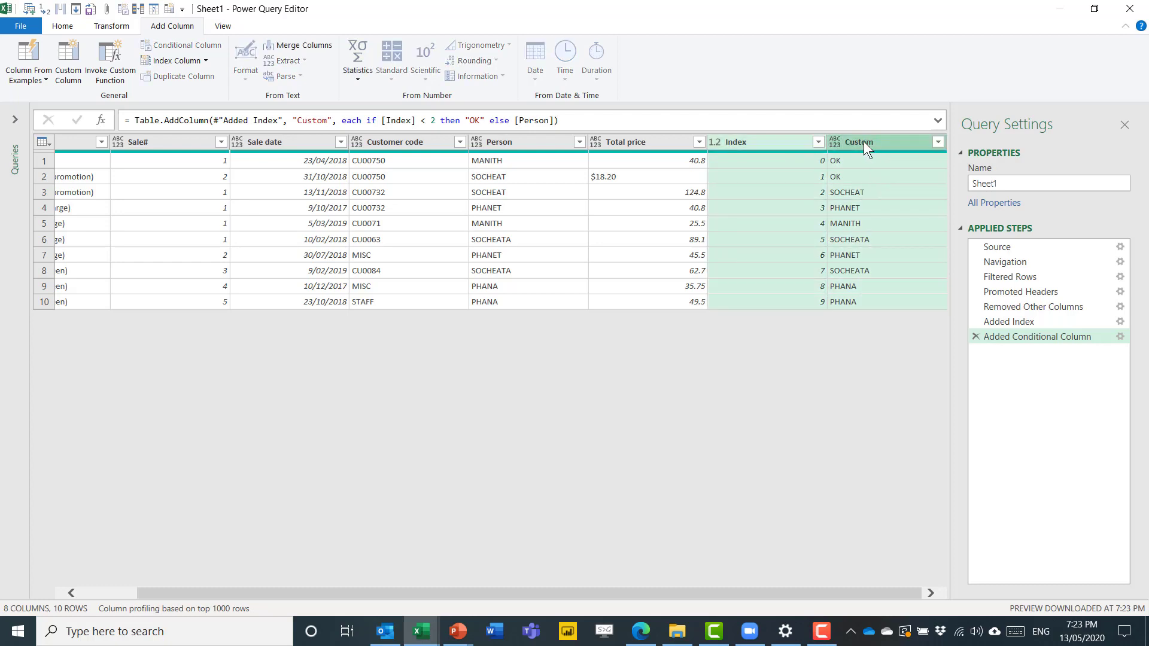
Step: Remove the Index and Custom helper columns from the right-click menu
right_click(755, 146)
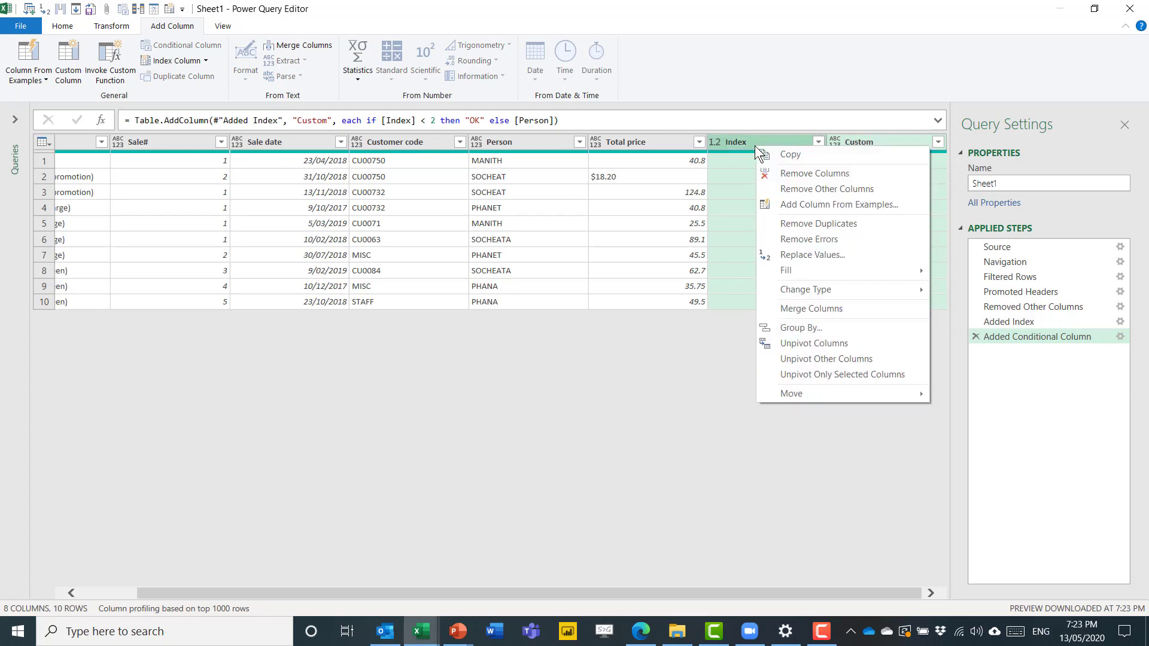
click(820, 174)
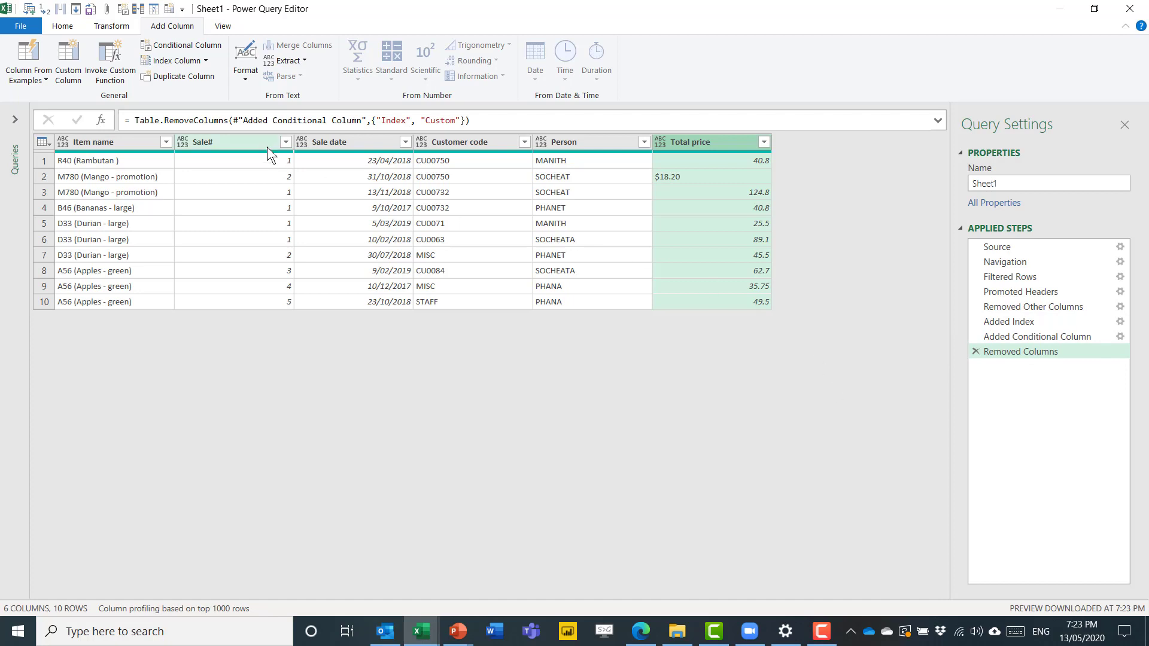
click(54, 25)
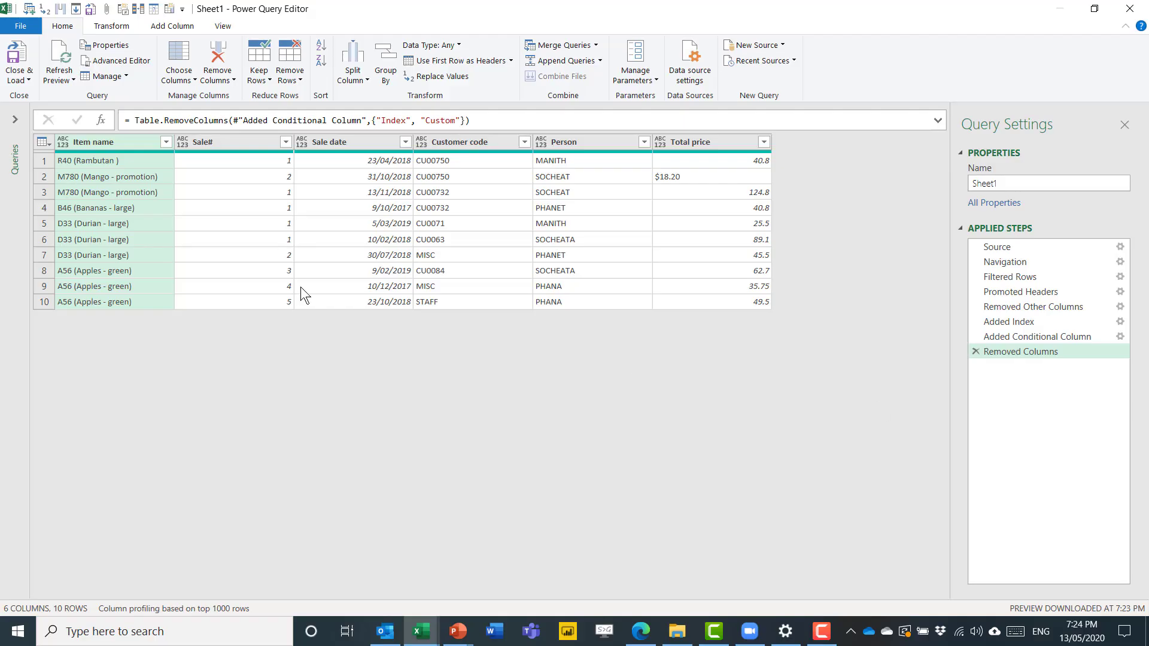
Step: Close & Load the query and open Austria data.xlsx from File Explorer
click(19, 54)
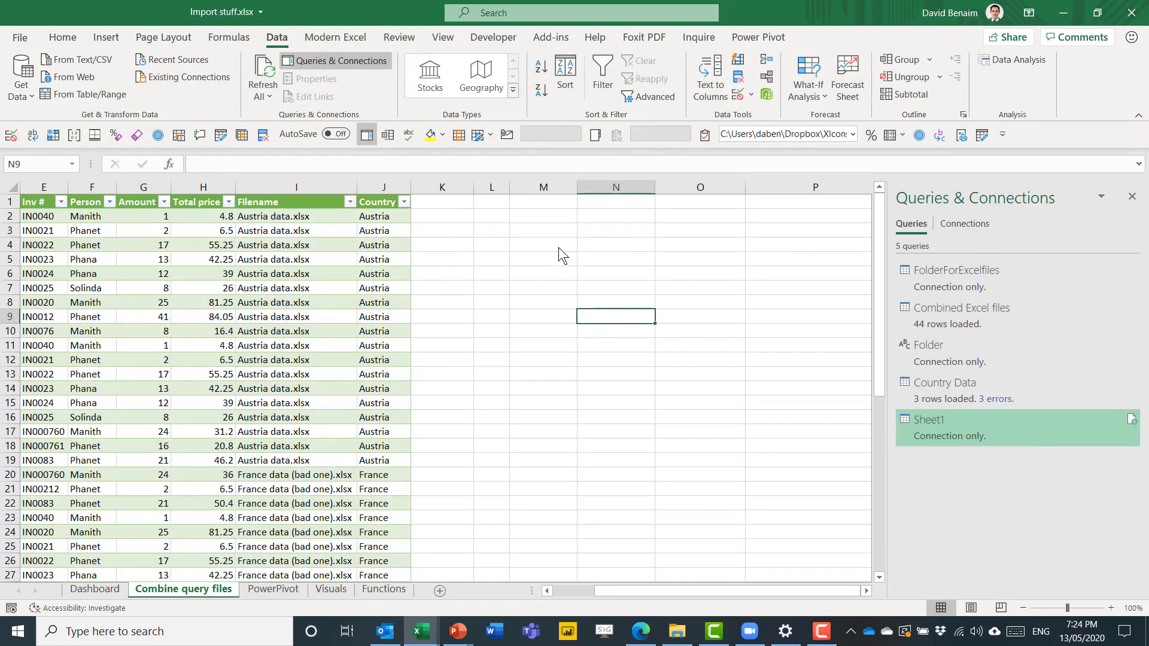
click(558, 247)
click(688, 637)
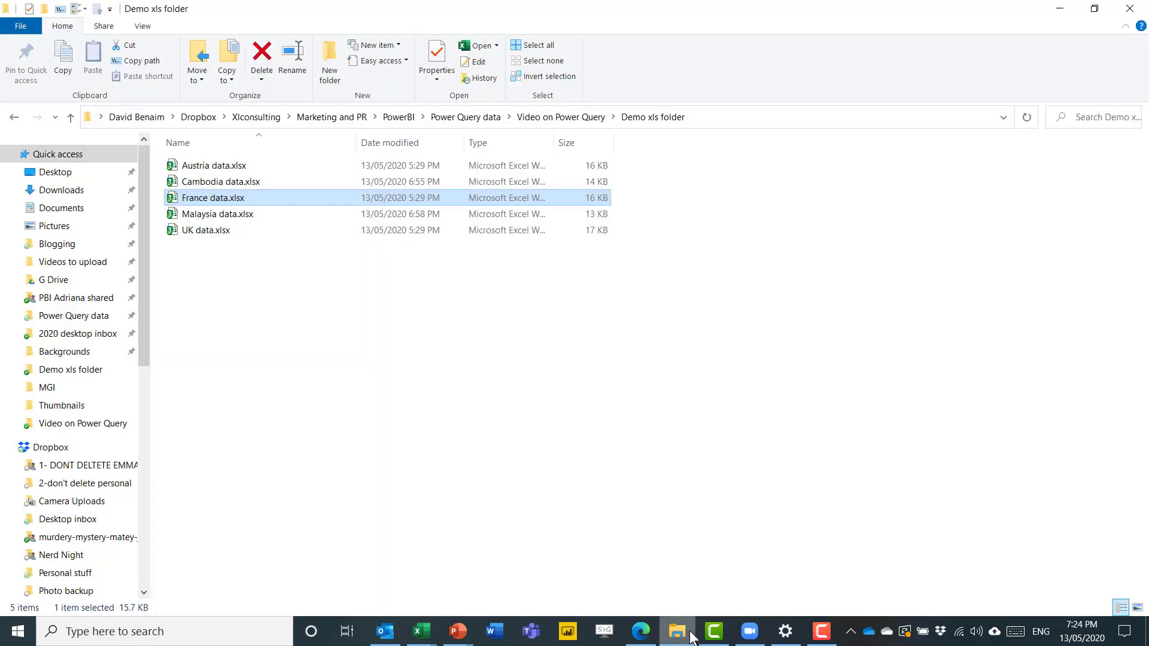
click(300, 171)
key(alt+Tab)
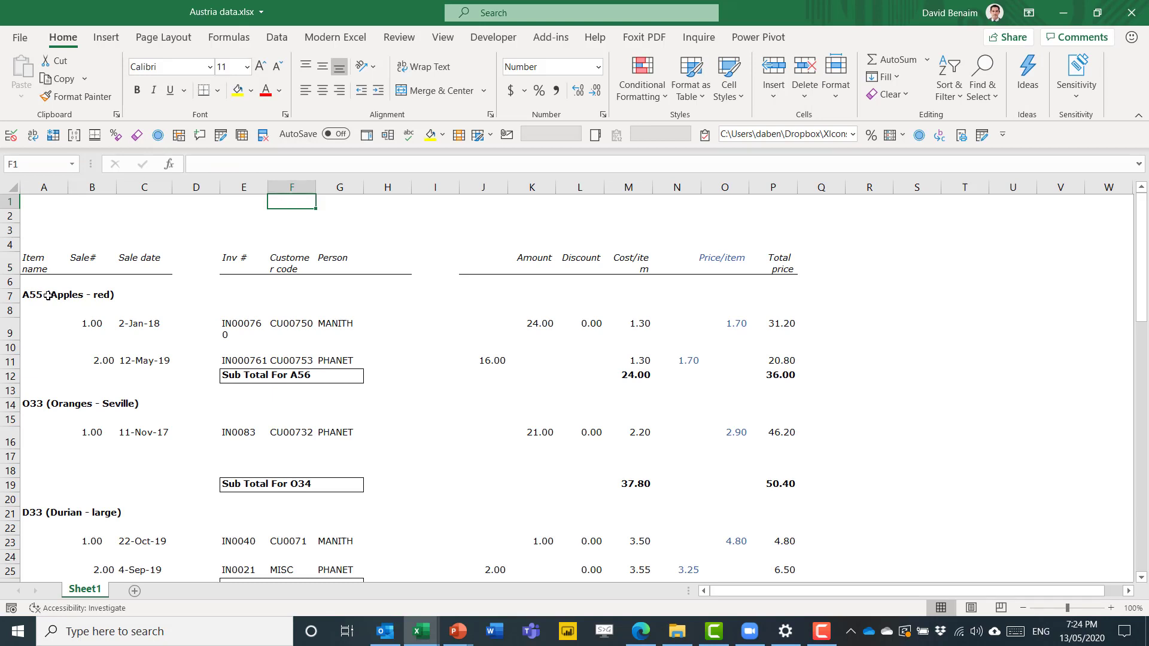
Step: Look over the report's item groups and subtotal rows such as Sub Total For A56 and O34
click(68, 297)
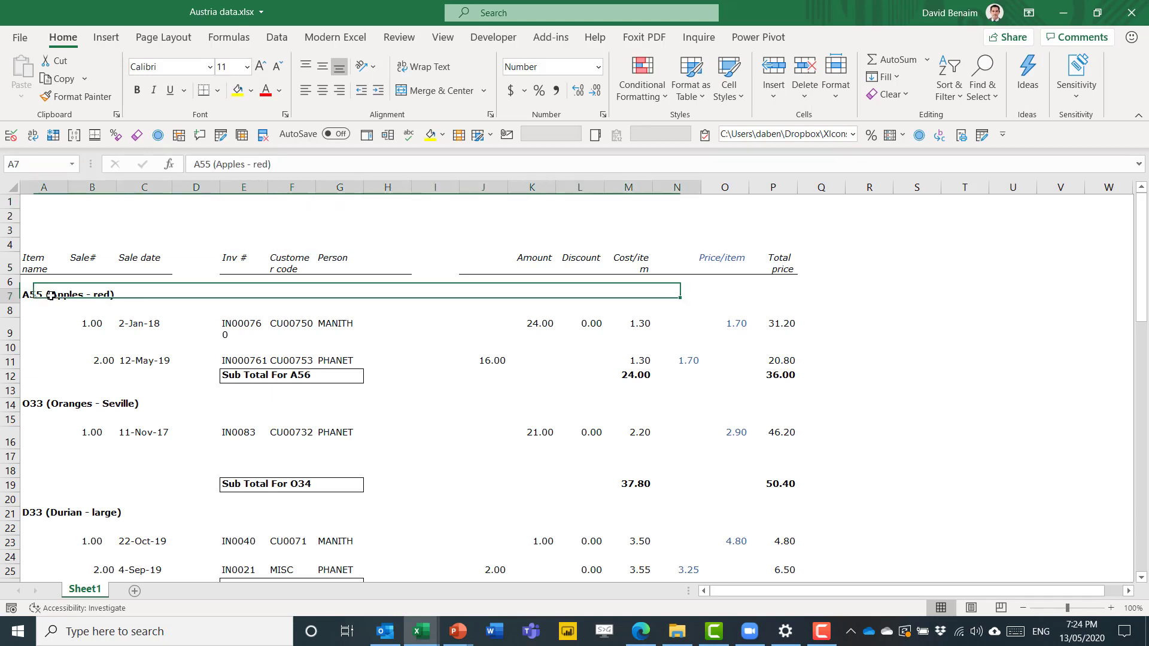
drag(67, 298, 778, 530)
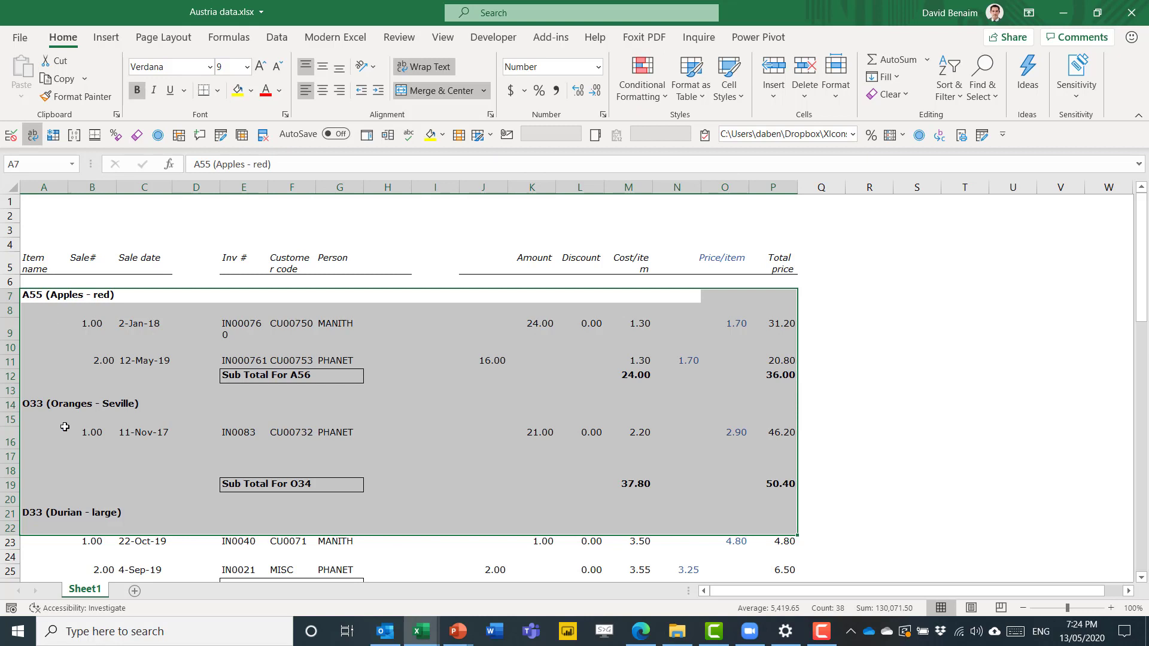
click(270, 486)
click(284, 378)
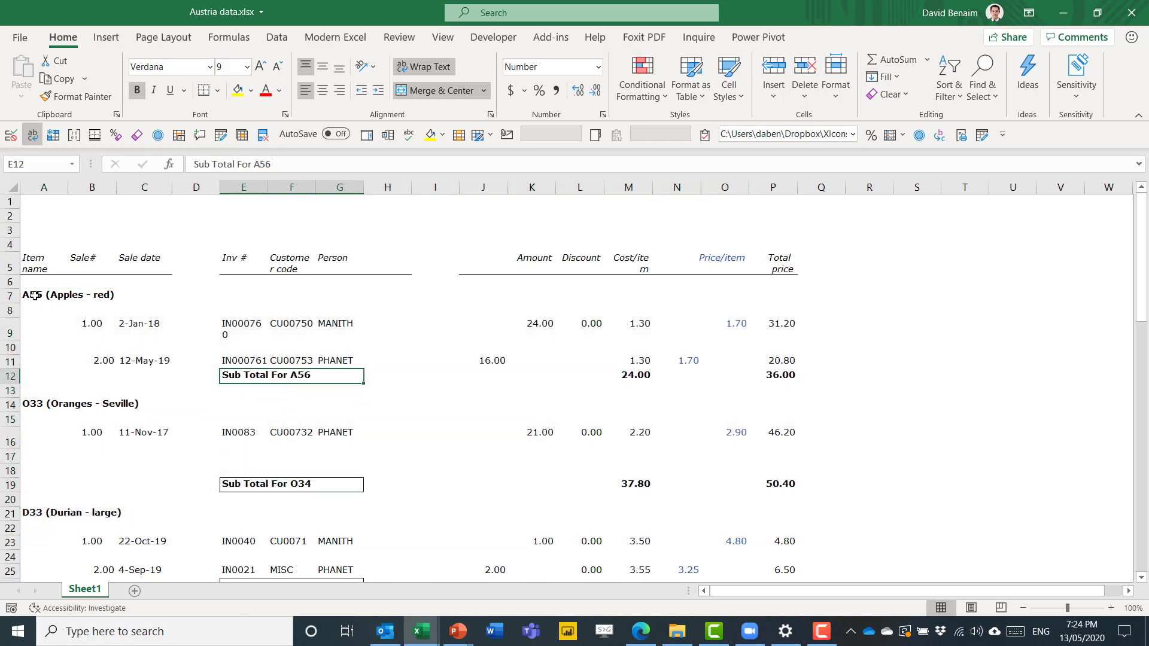
mouse_move(34, 295)
mouse_down()
mouse_move(41, 333)
mouse_move(42, 296)
mouse_up()
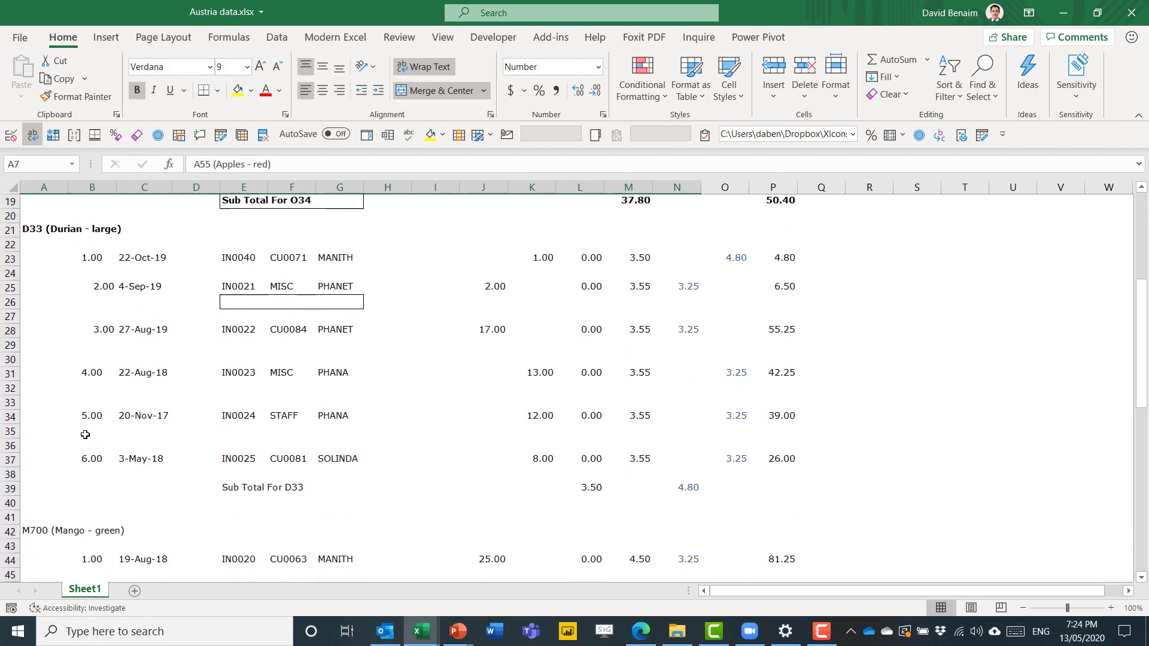
scroll(85, 434, down, 16)
scroll(87, 417, up, 11)
scroll(88, 417, up, 14)
click(879, 241)
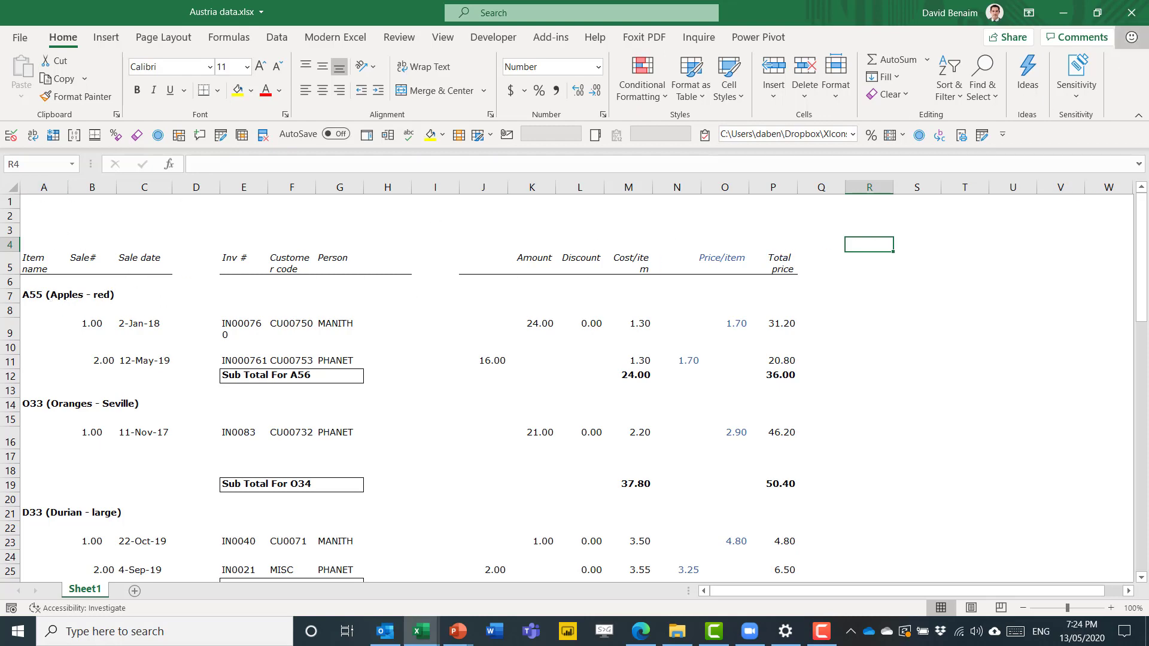
Step: Close Austria data.xlsx, then import its Sheet1 via Get Data > From Workbook and Transform Data
click(1131, 12)
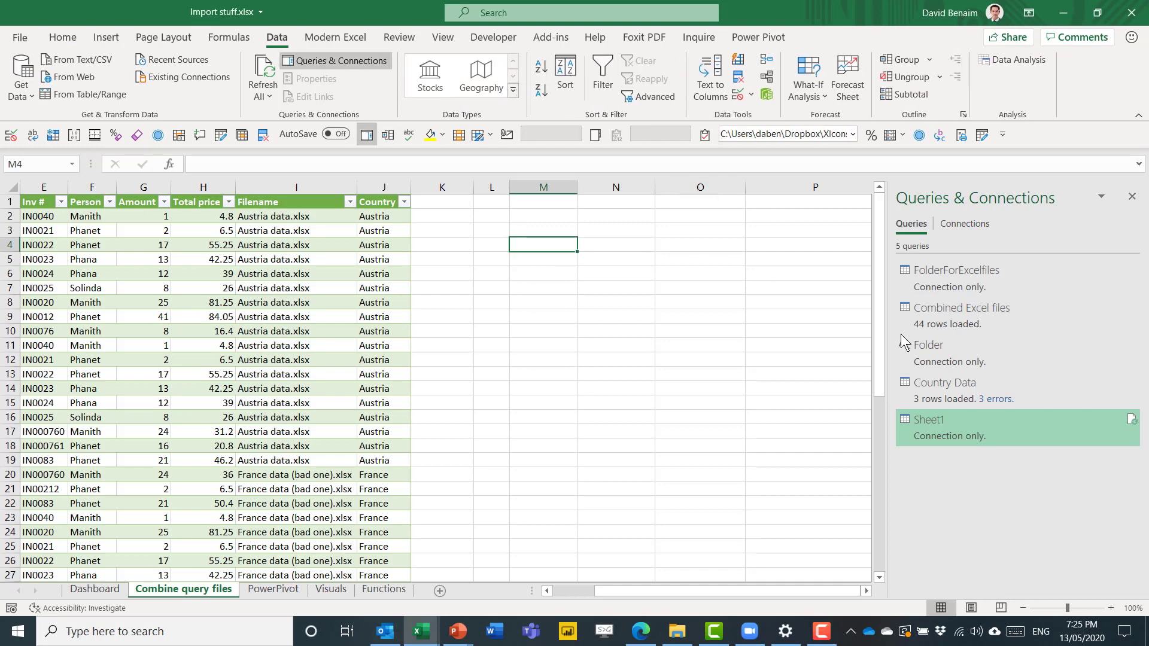
click(21, 90)
mouse_move(49, 113)
click(274, 128)
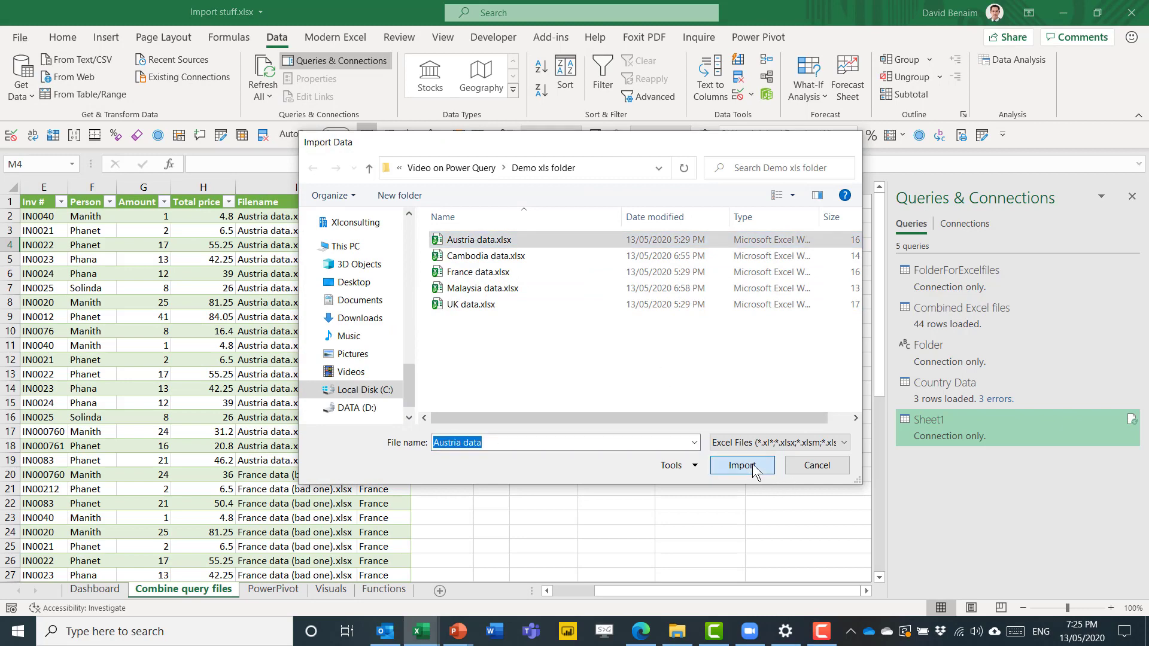
click(752, 464)
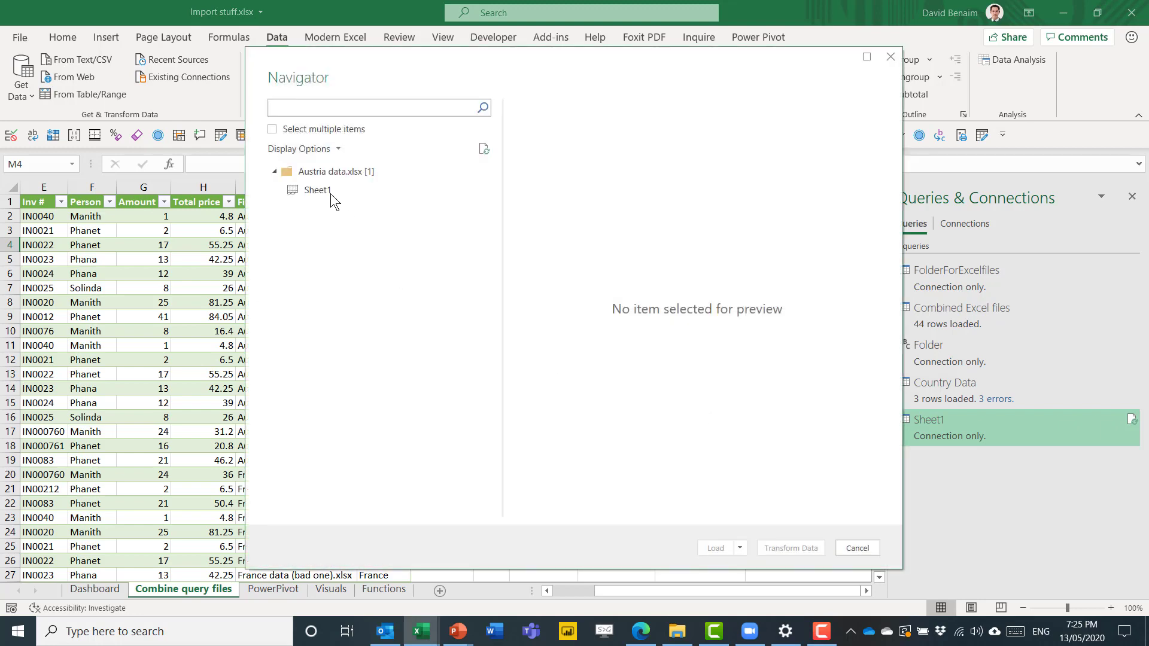
click(329, 191)
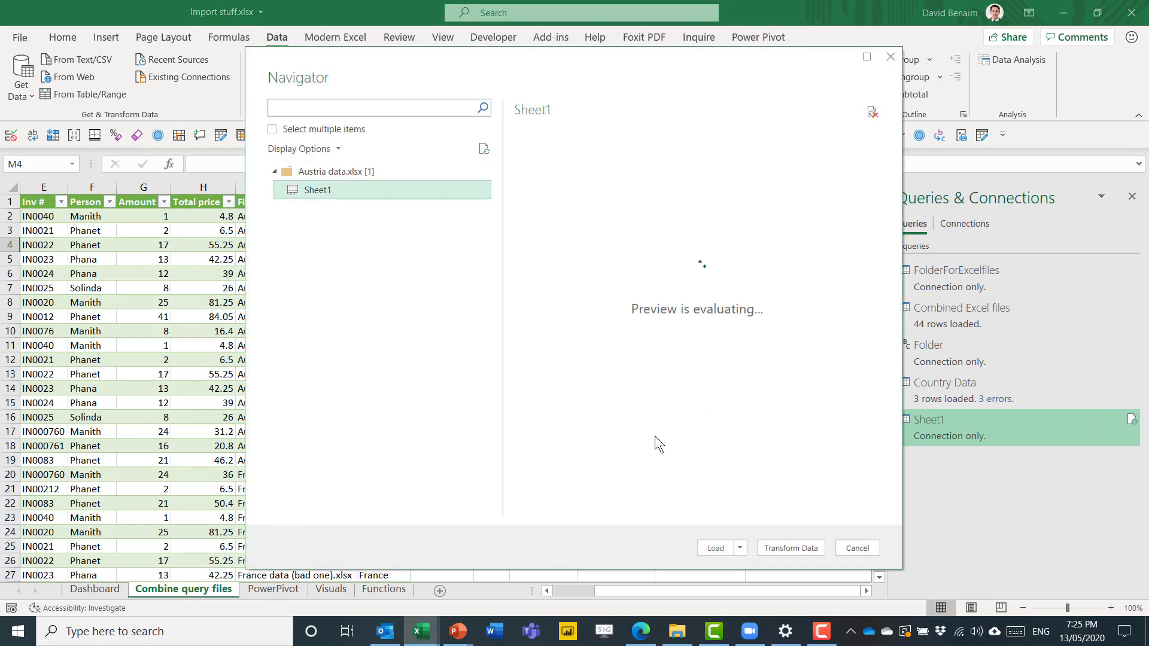
click(789, 548)
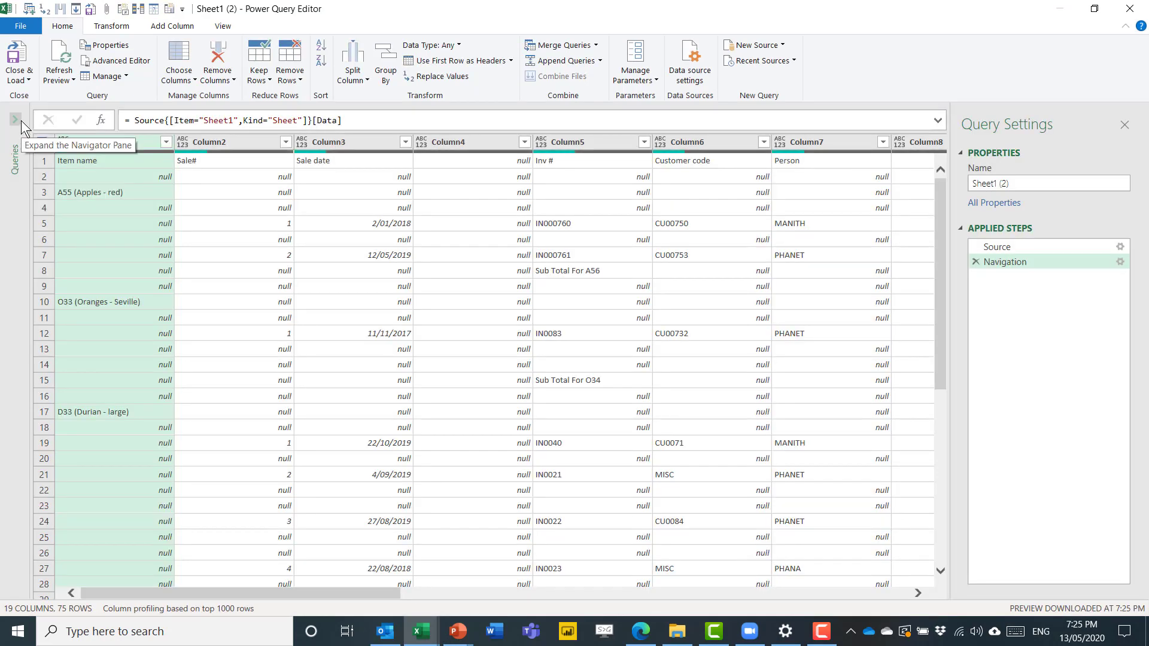
Step: Rename the Sheet1 (2) query to 'Hidden rows' in Query Settings
click(15, 120)
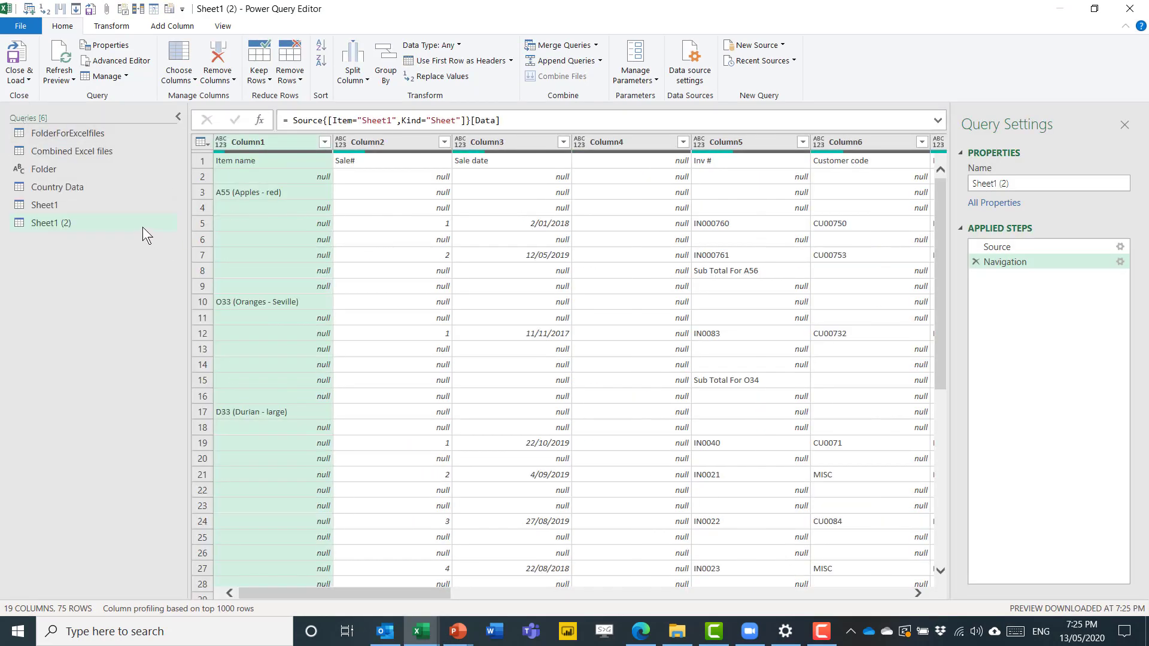
click(1023, 182)
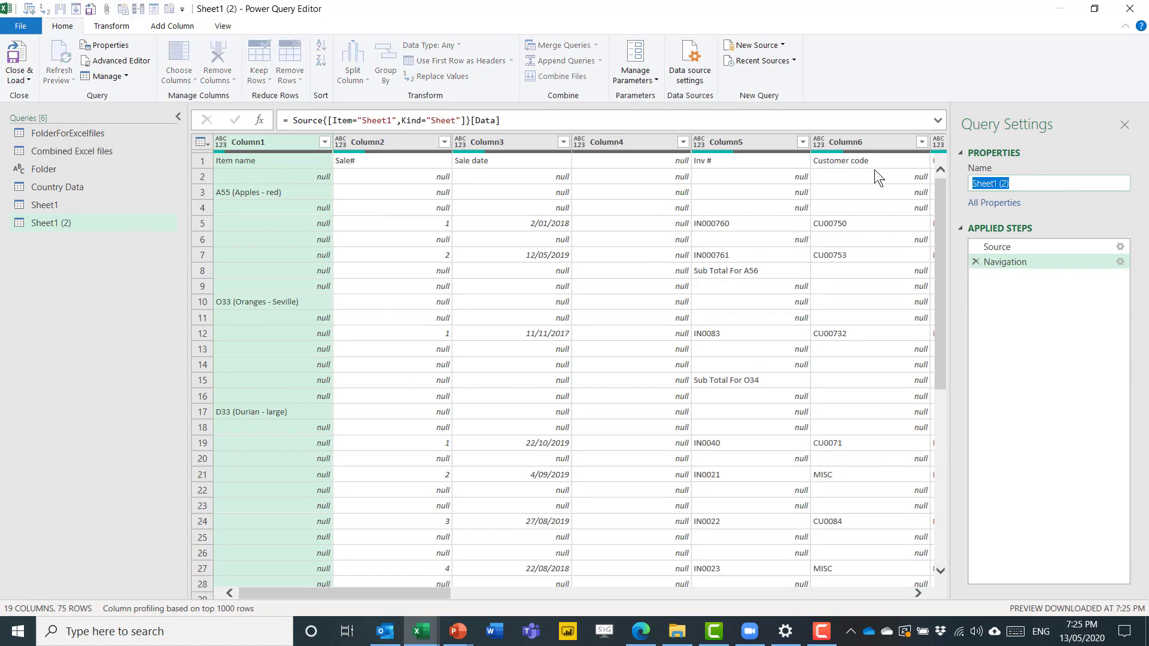
text(Hidden rows)
key(Return)
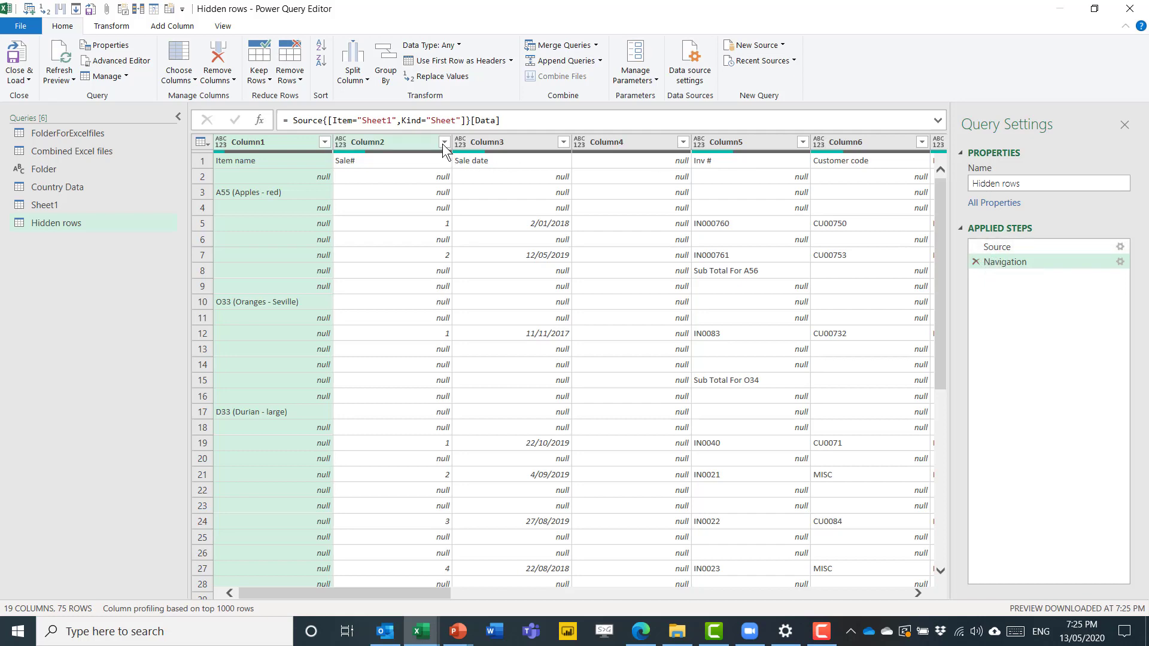
scroll(479, 308, down, 15)
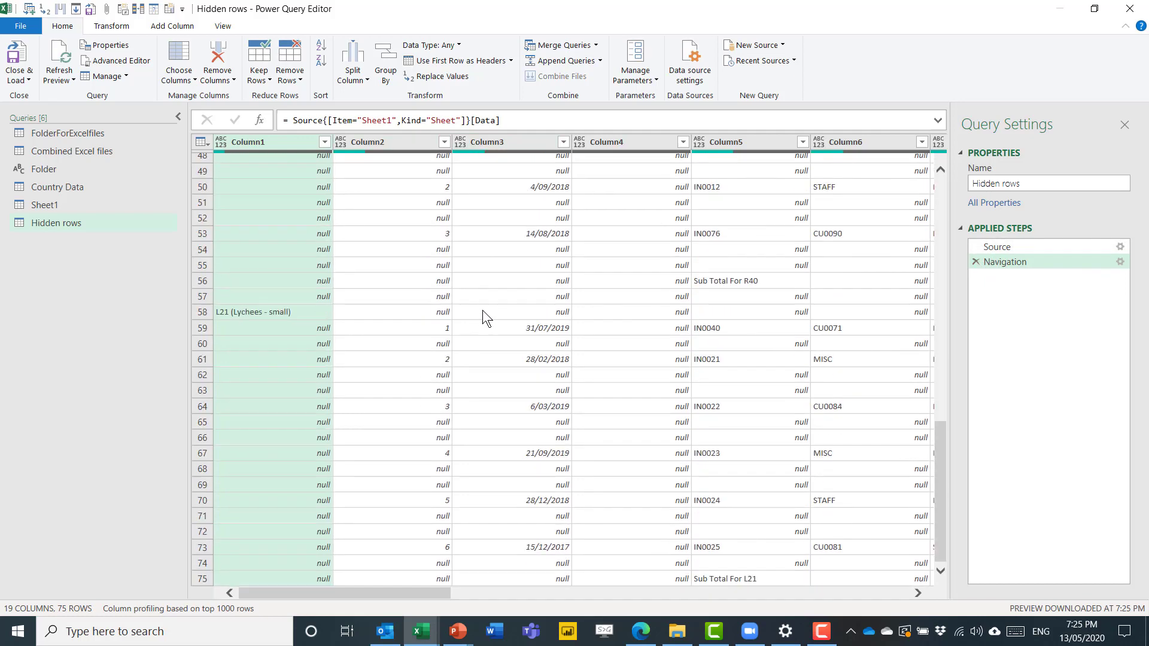
scroll(483, 300, up, 15)
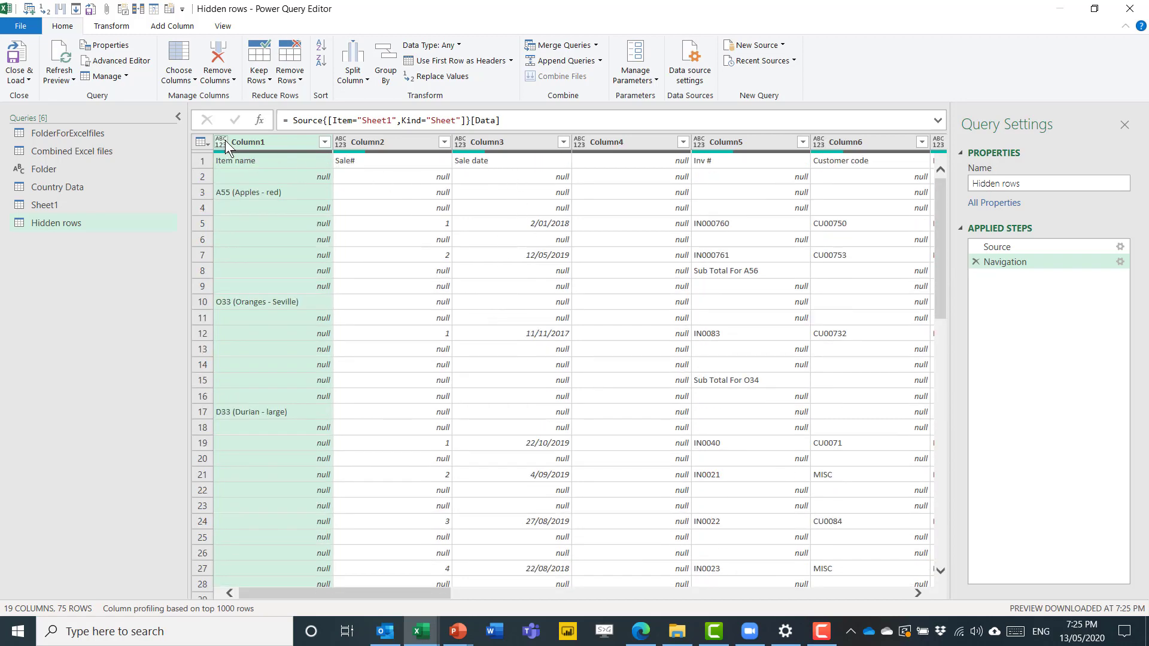
Step: Apply Remove Empty to Column3 (Sale date), then compare against the Navigation step
click(178, 116)
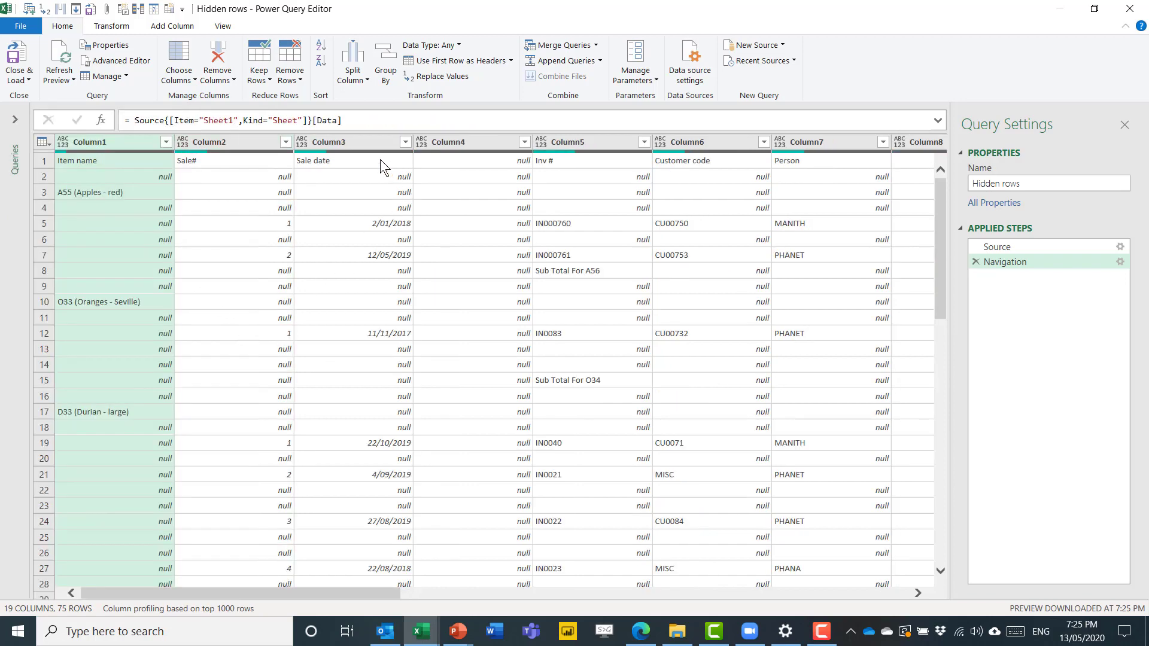
click(377, 142)
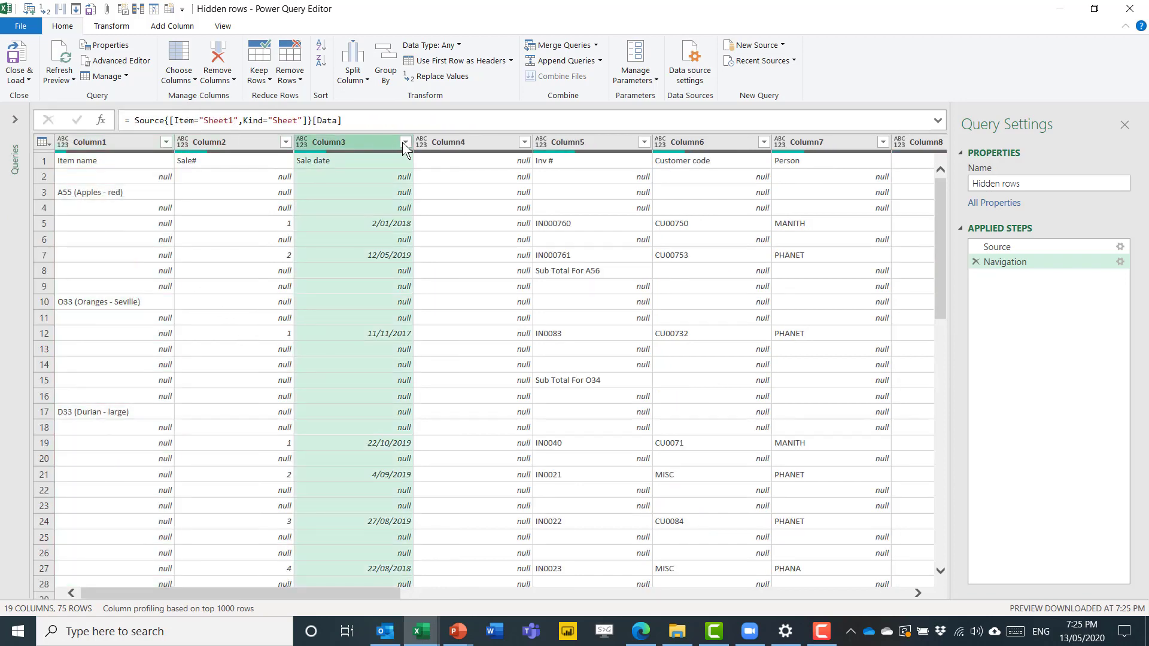
click(405, 142)
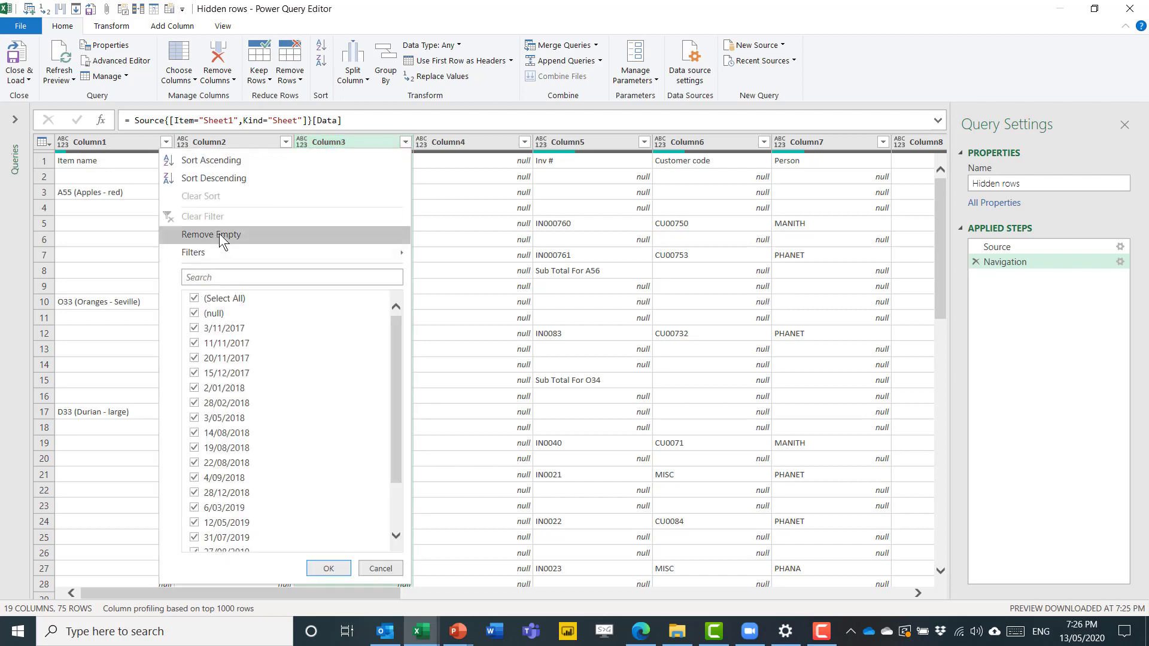
click(219, 234)
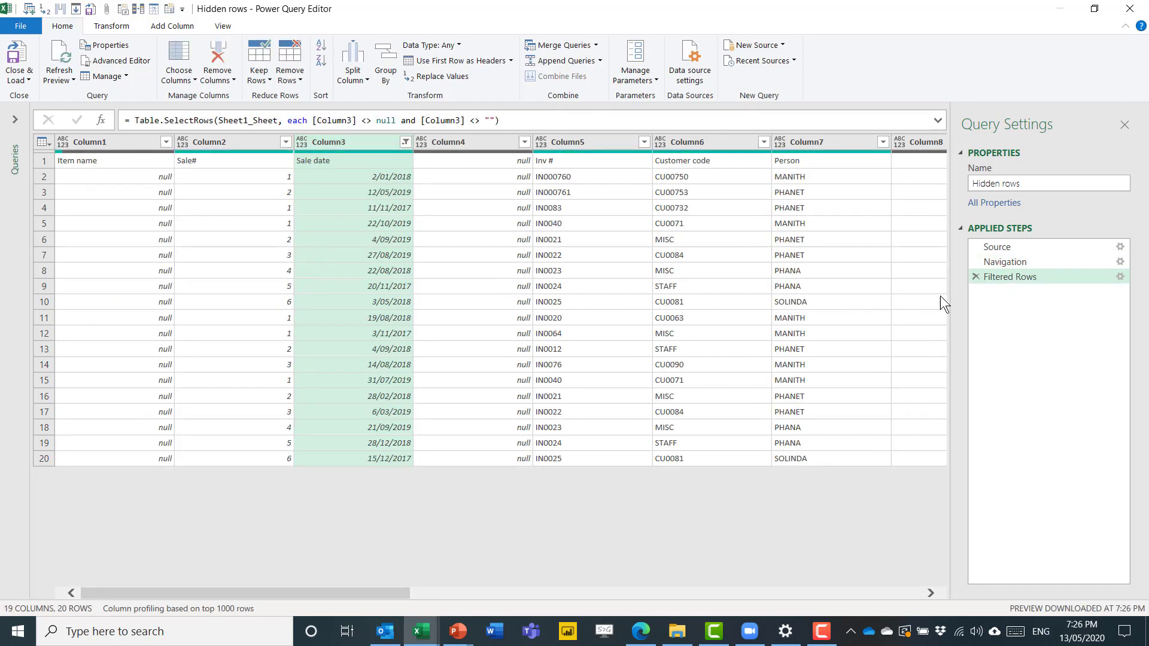
click(119, 146)
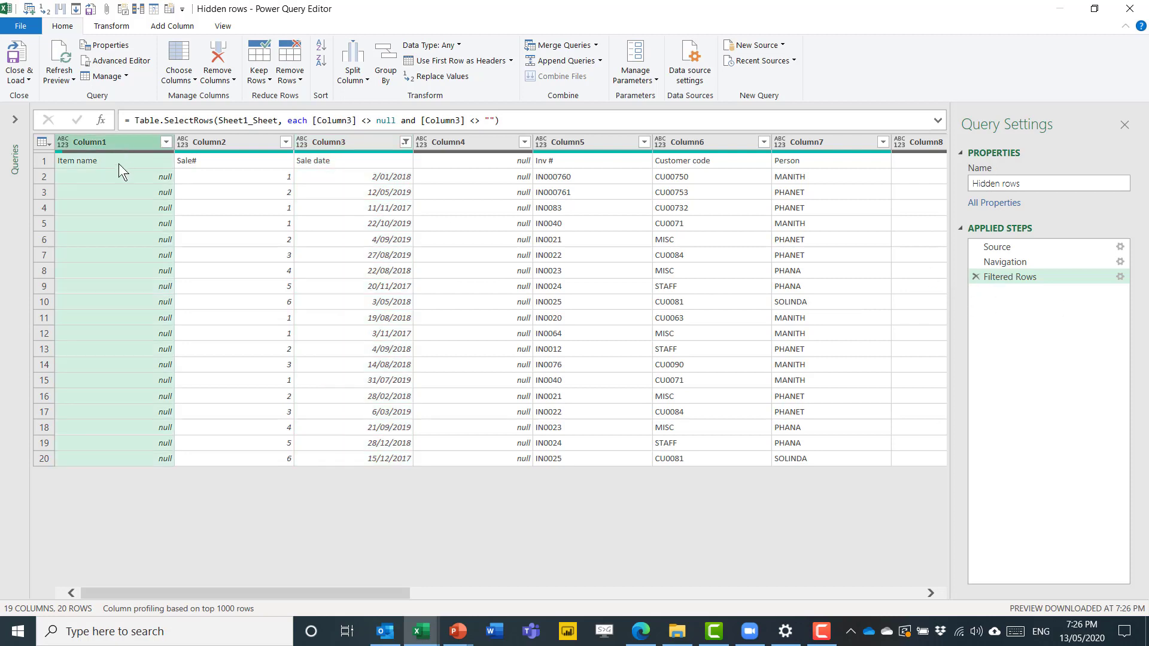
click(1011, 262)
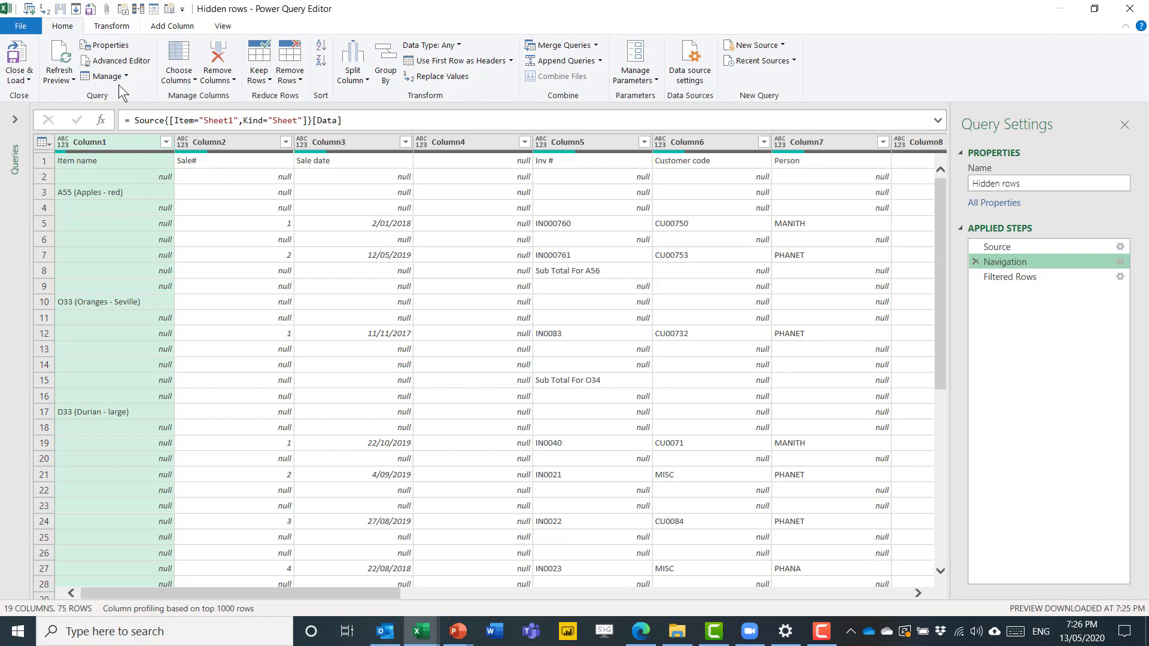
Step: Inspect rows 5, 7 and 12 to see where item names are missing
click(45, 221)
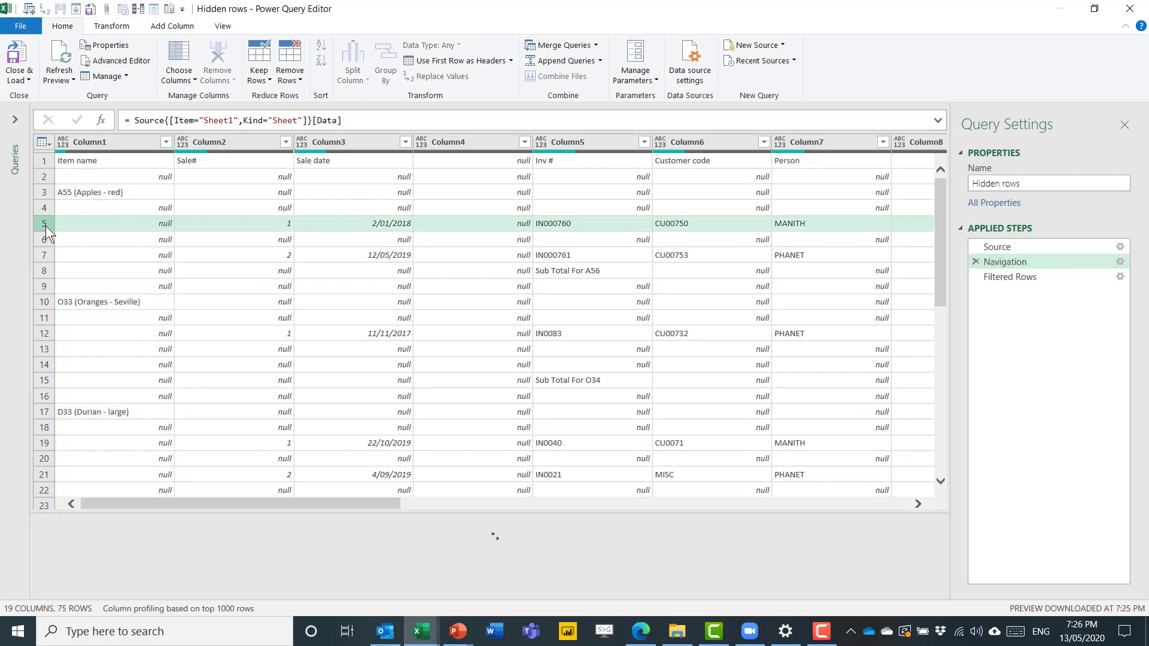
click(43, 255)
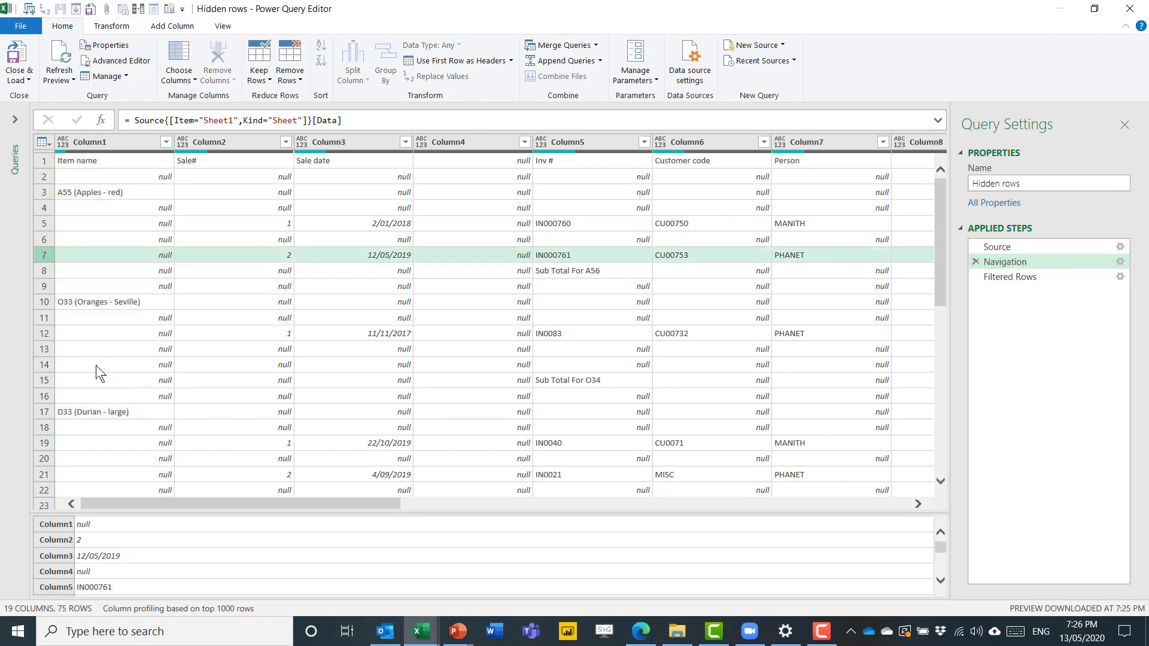
click(46, 335)
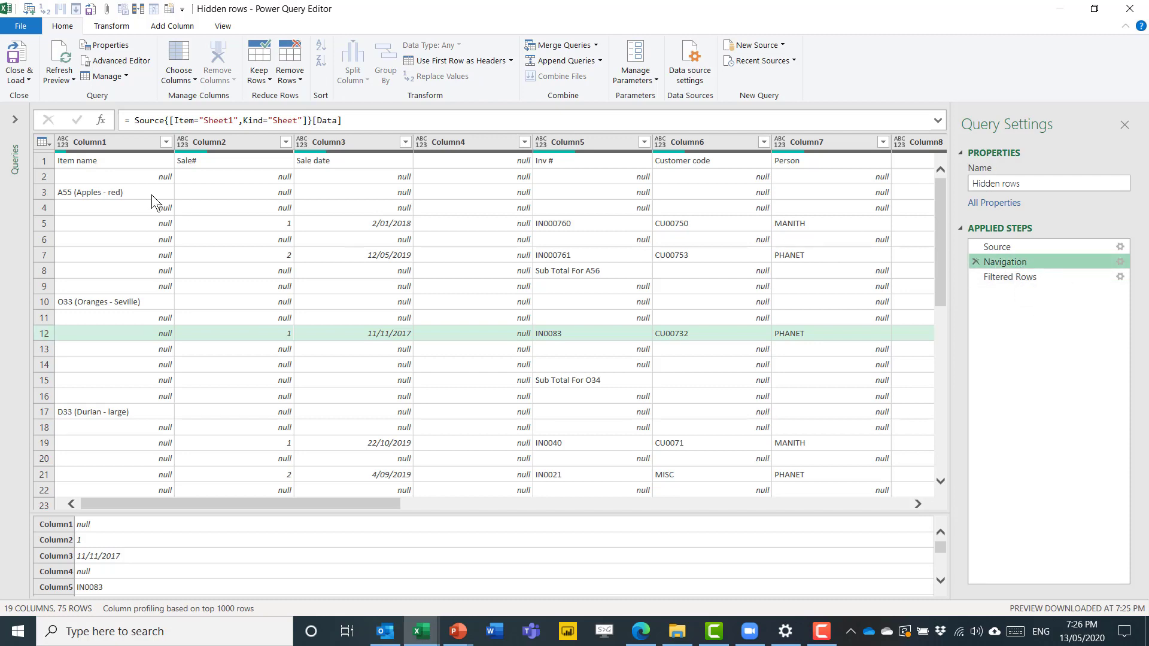
Step: Fill Column1 down as a step inserted before Filtered Rows, then view the filtered result
click(115, 141)
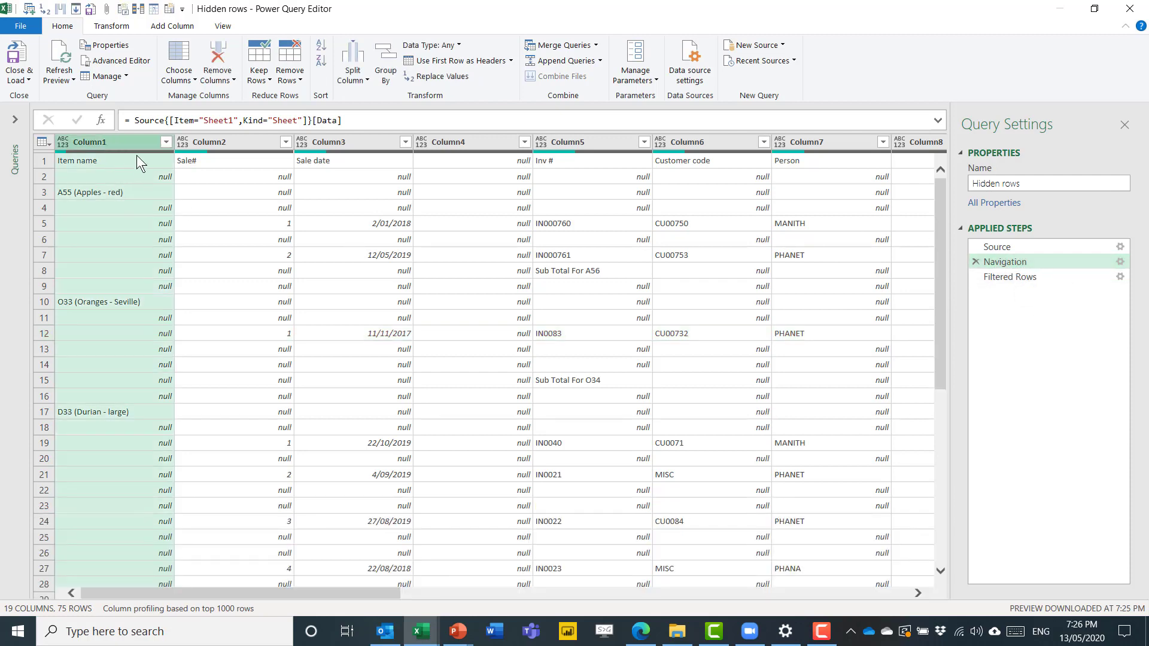
click(108, 26)
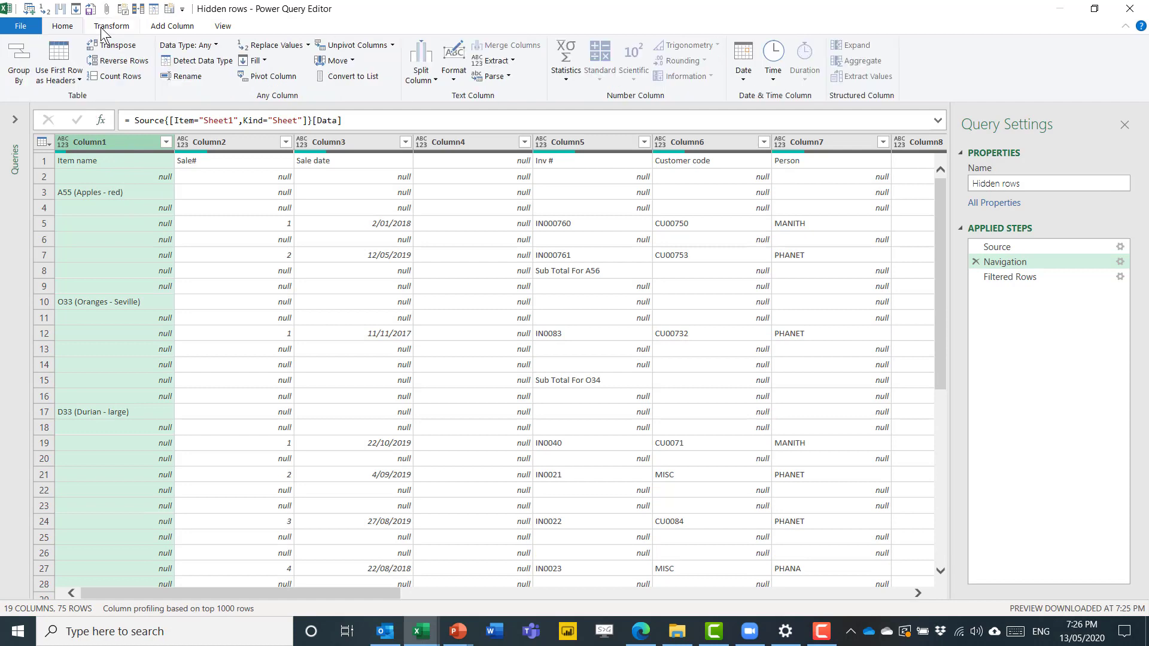
click(256, 60)
click(260, 77)
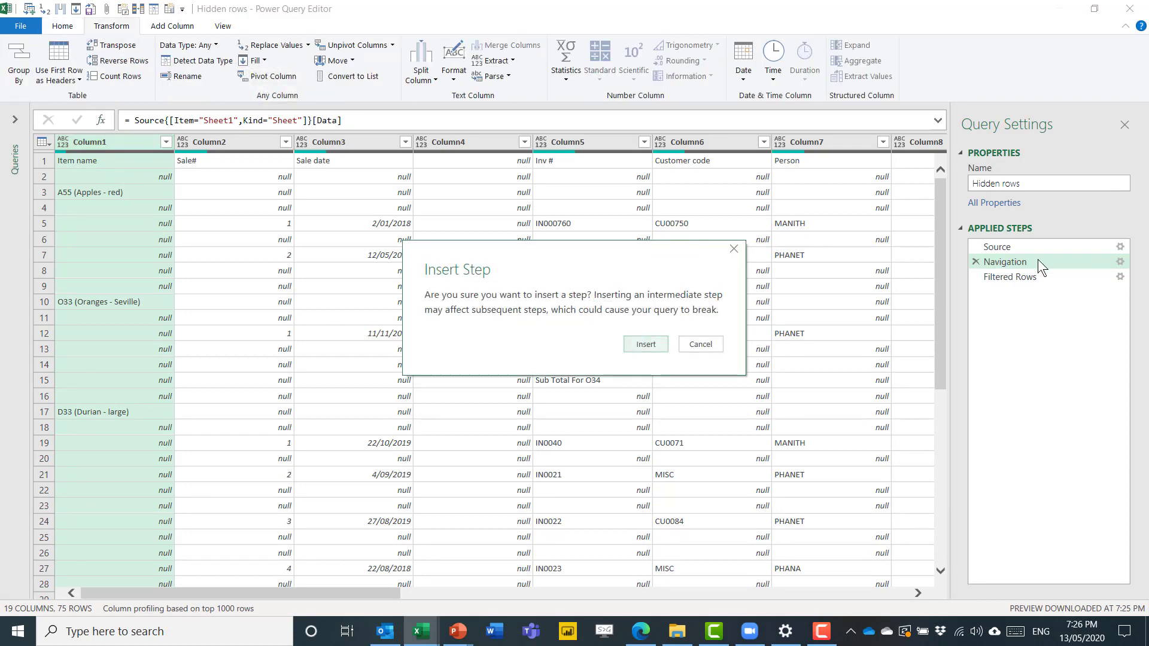
click(638, 347)
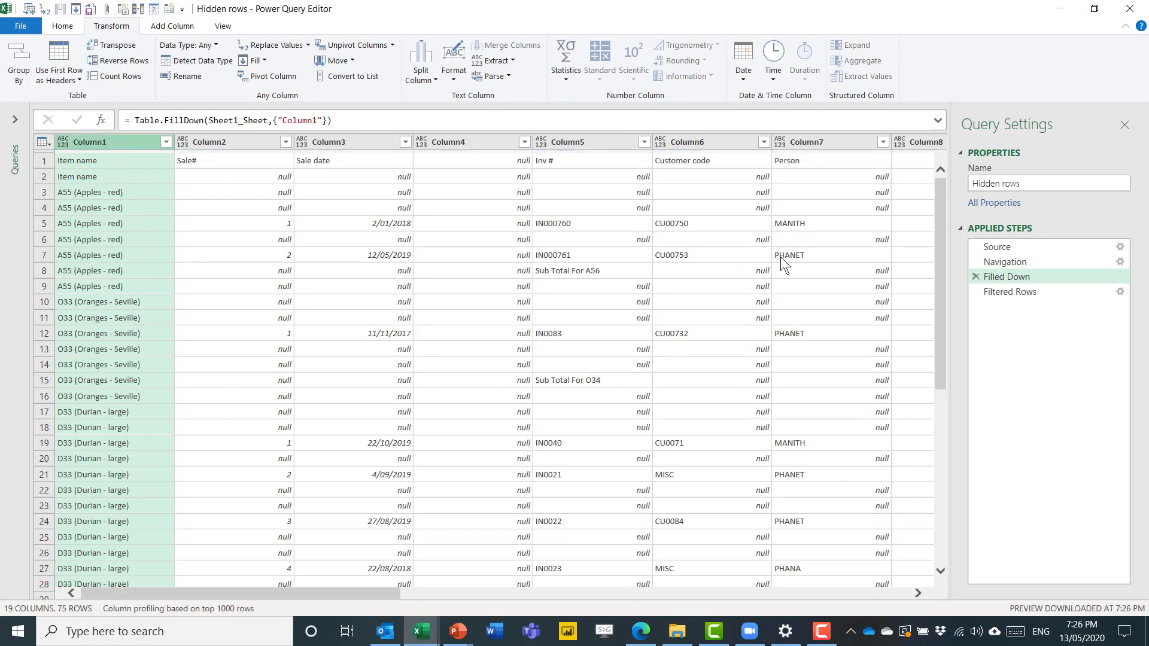
click(1034, 294)
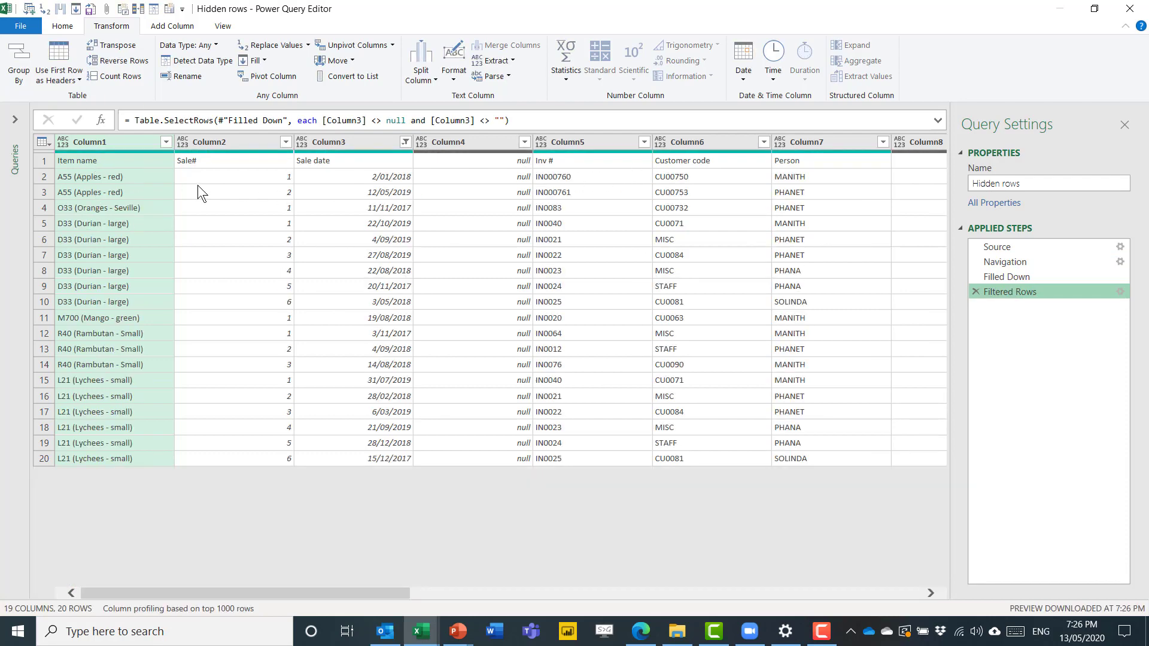
Step: Promote the first row to headers, then use Choose Columns to keep only Item name, Sale#, Sale date and Total price
click(67, 46)
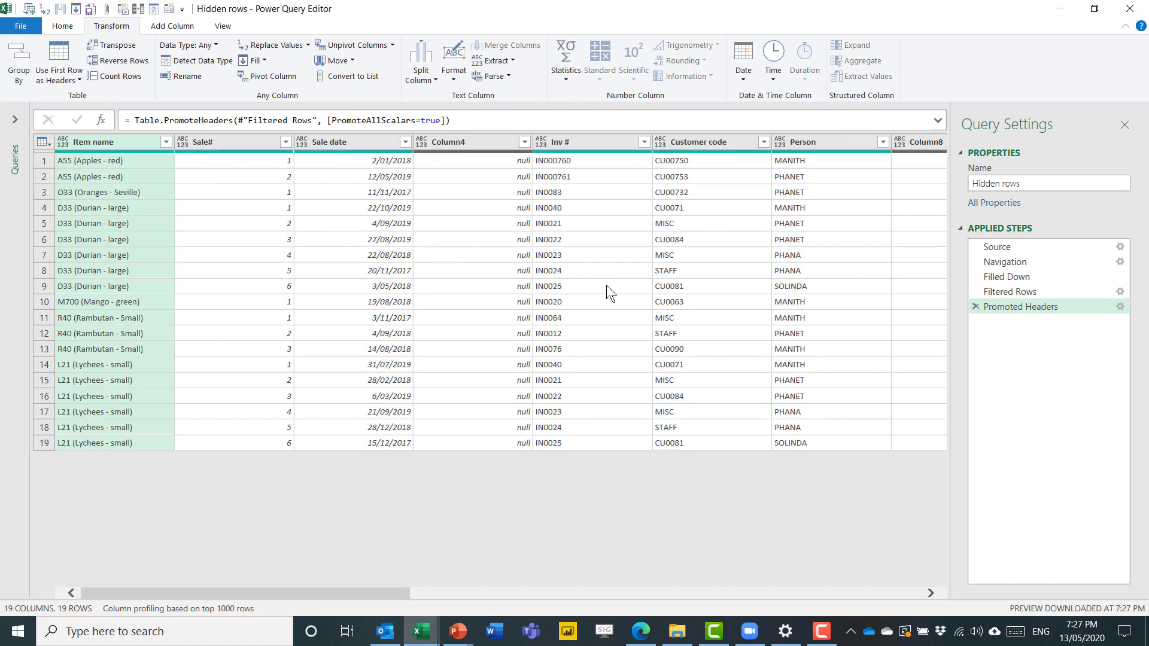
click(66, 28)
click(181, 54)
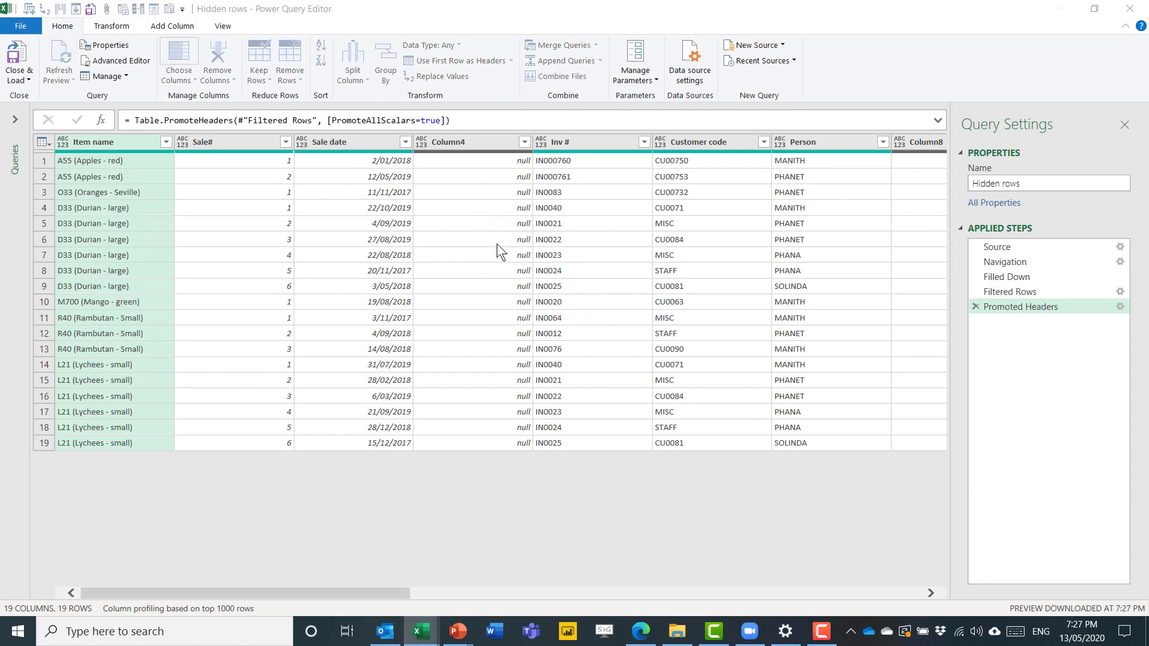
click(502, 173)
click(505, 188)
click(506, 203)
click(507, 218)
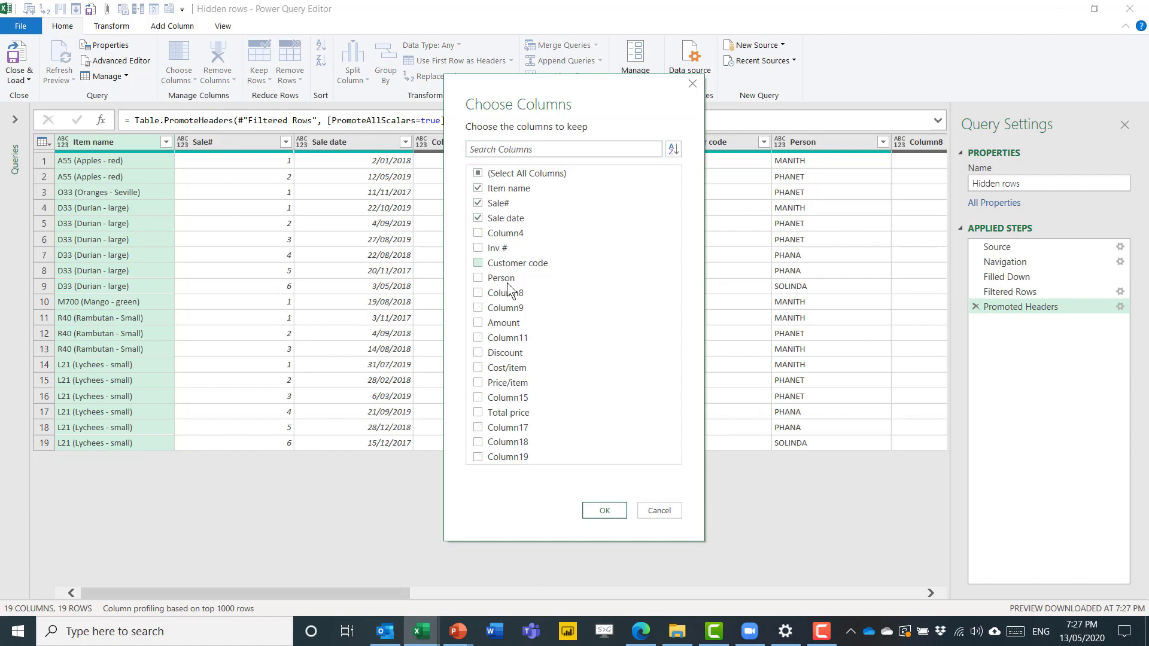
click(516, 416)
click(604, 510)
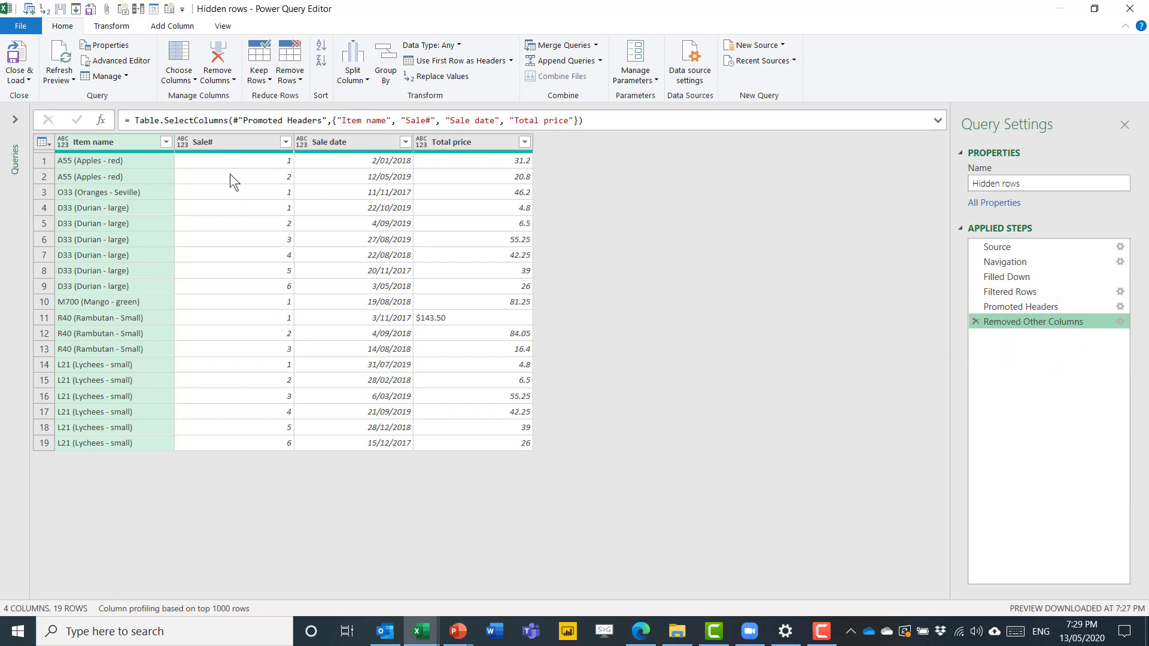
Step: Auto-detect data types for all four selected columns
shift+click(476, 143)
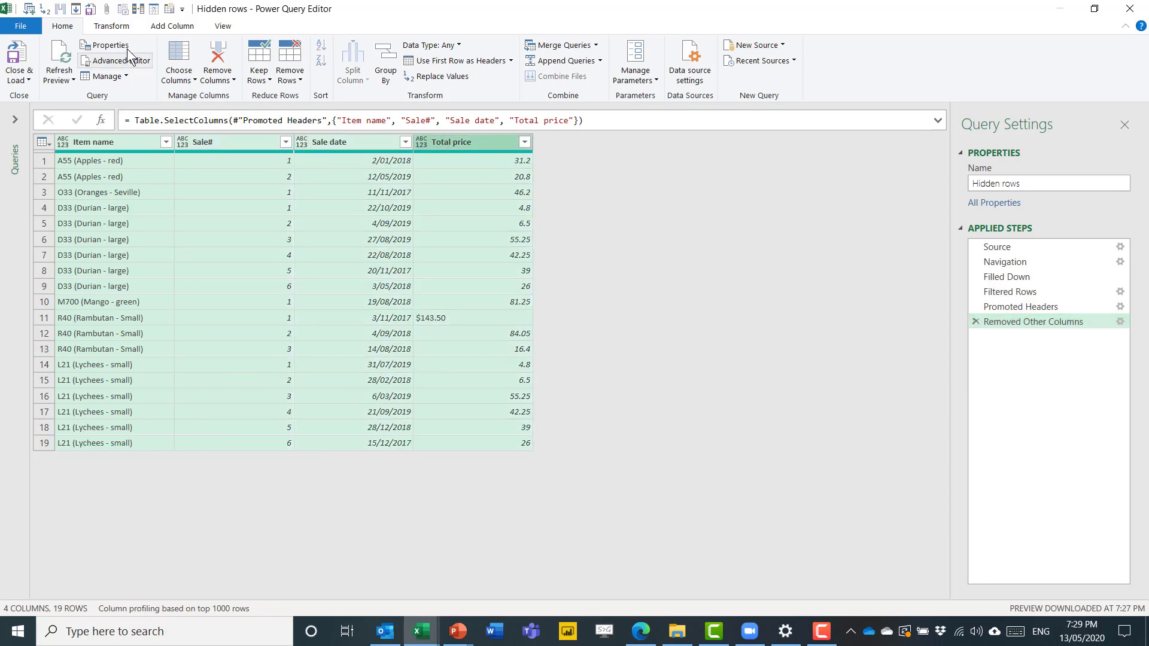
click(112, 25)
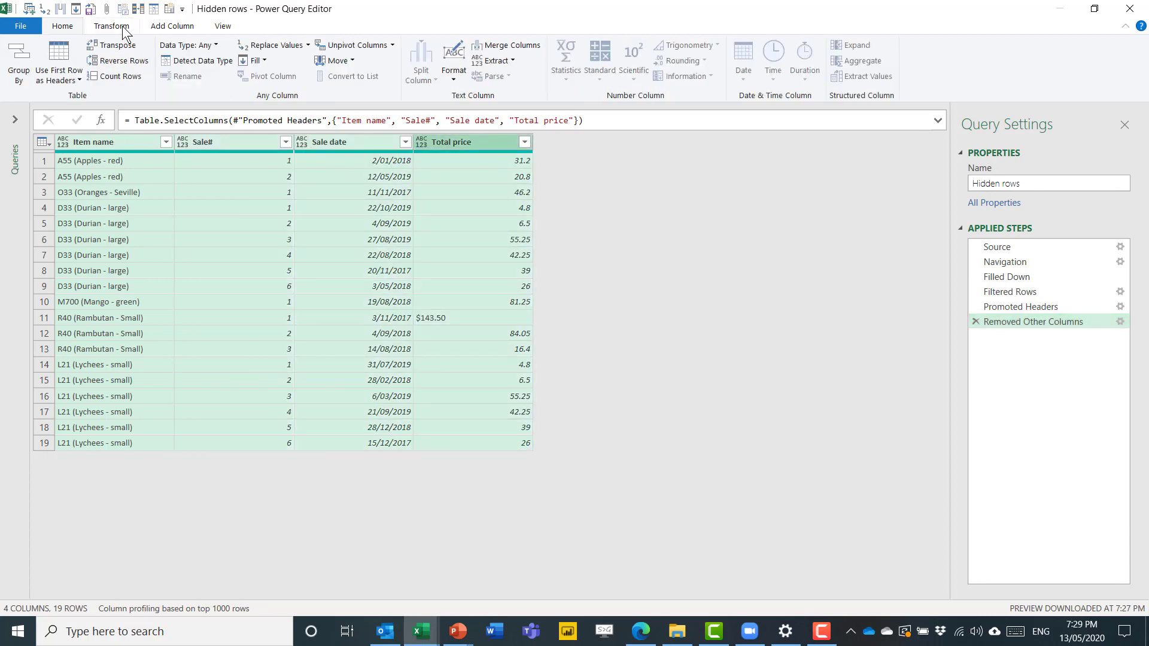
click(173, 60)
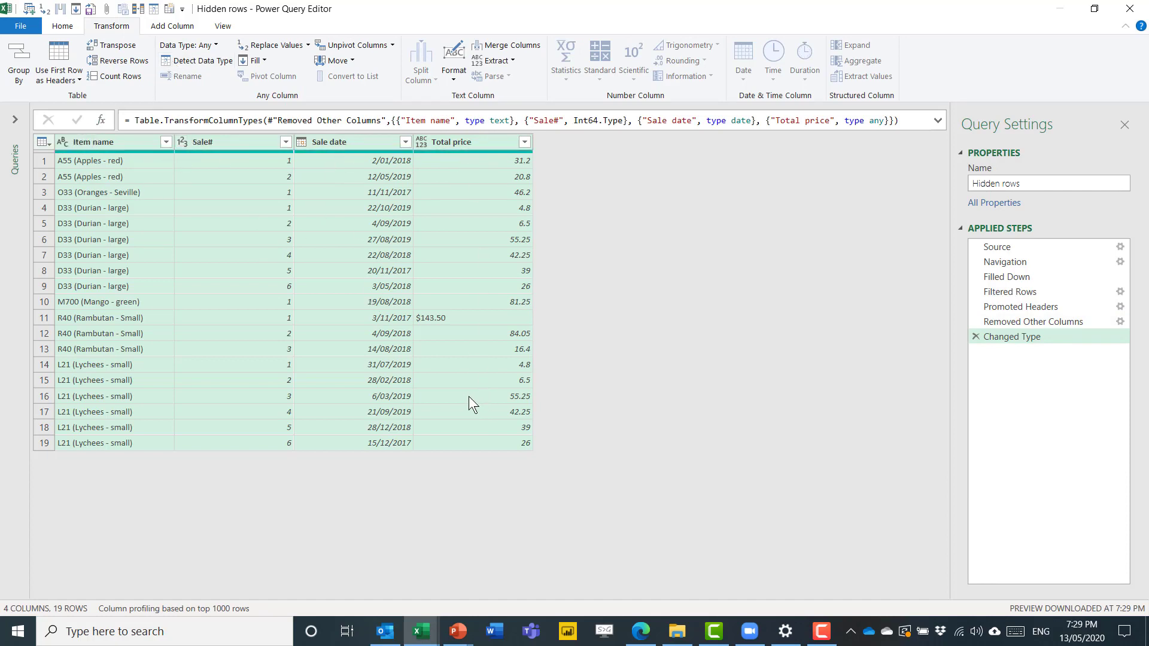
Step: Make Total price a Decimal Number and inspect the Error from row 11's $143.50
click(458, 145)
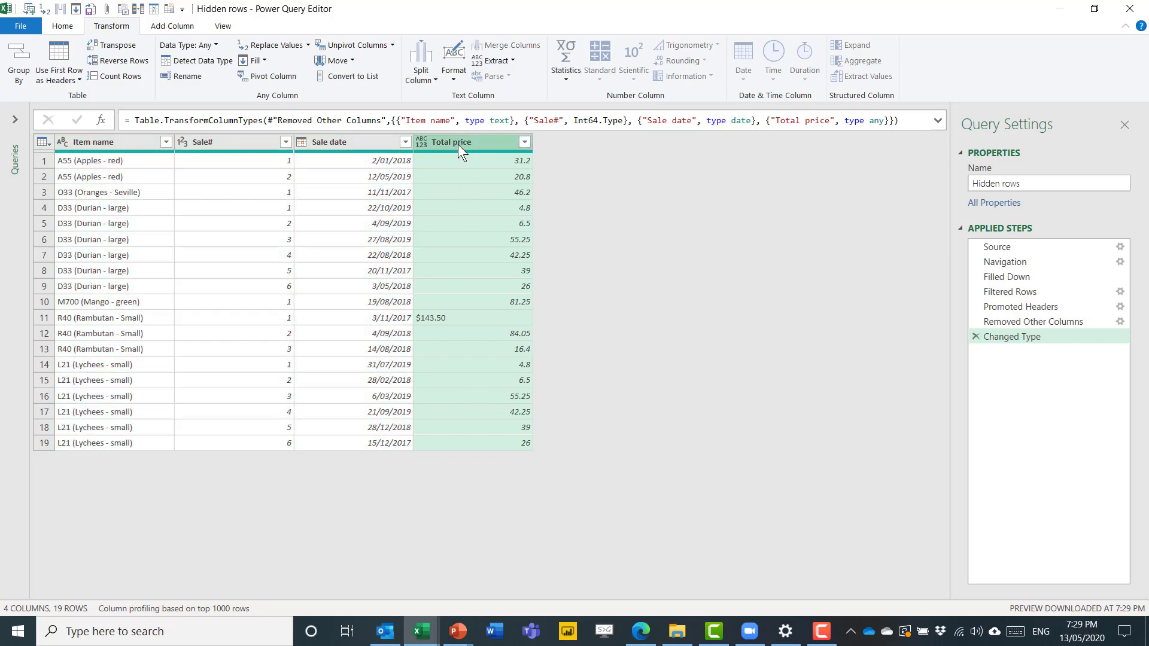
click(421, 143)
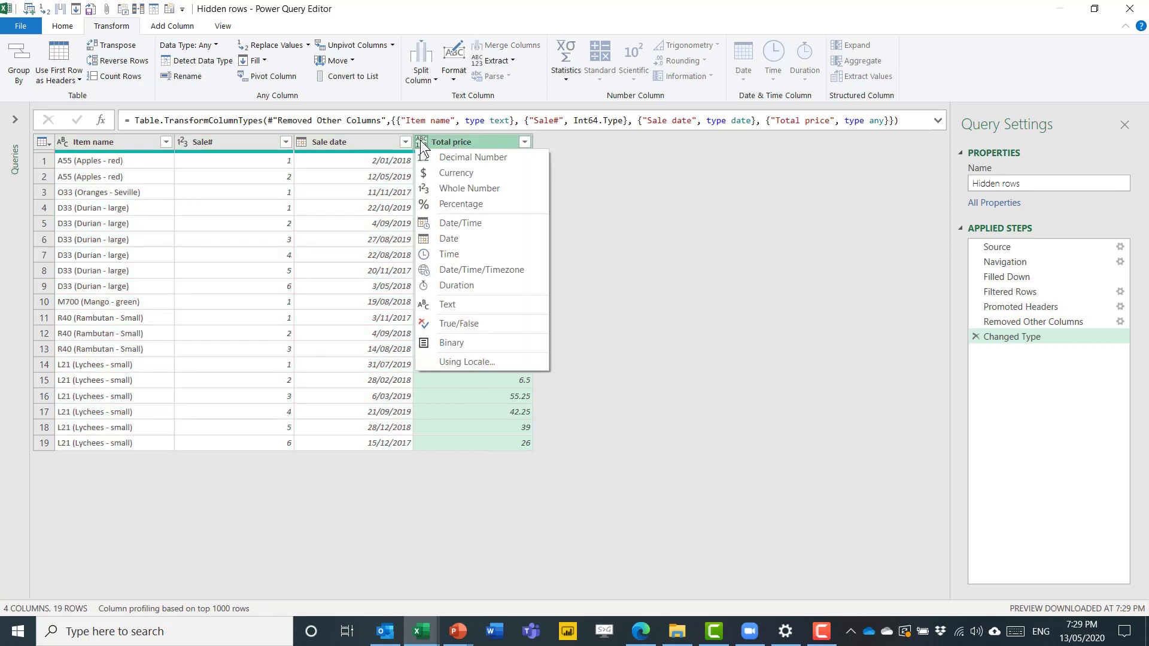
click(486, 157)
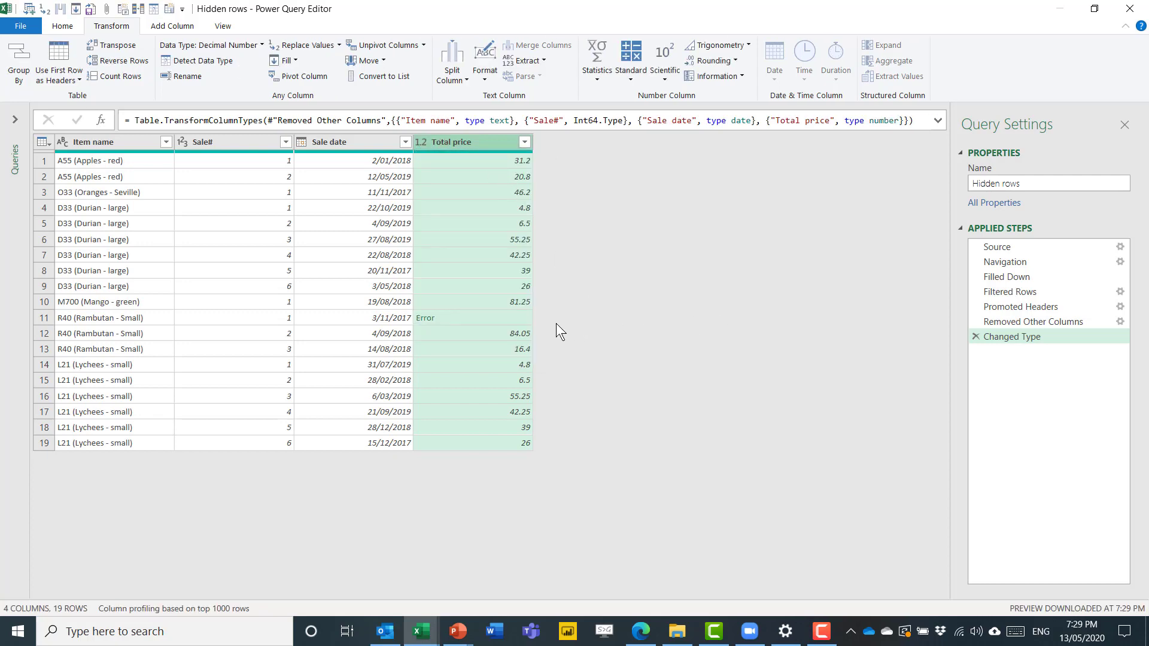
click(501, 317)
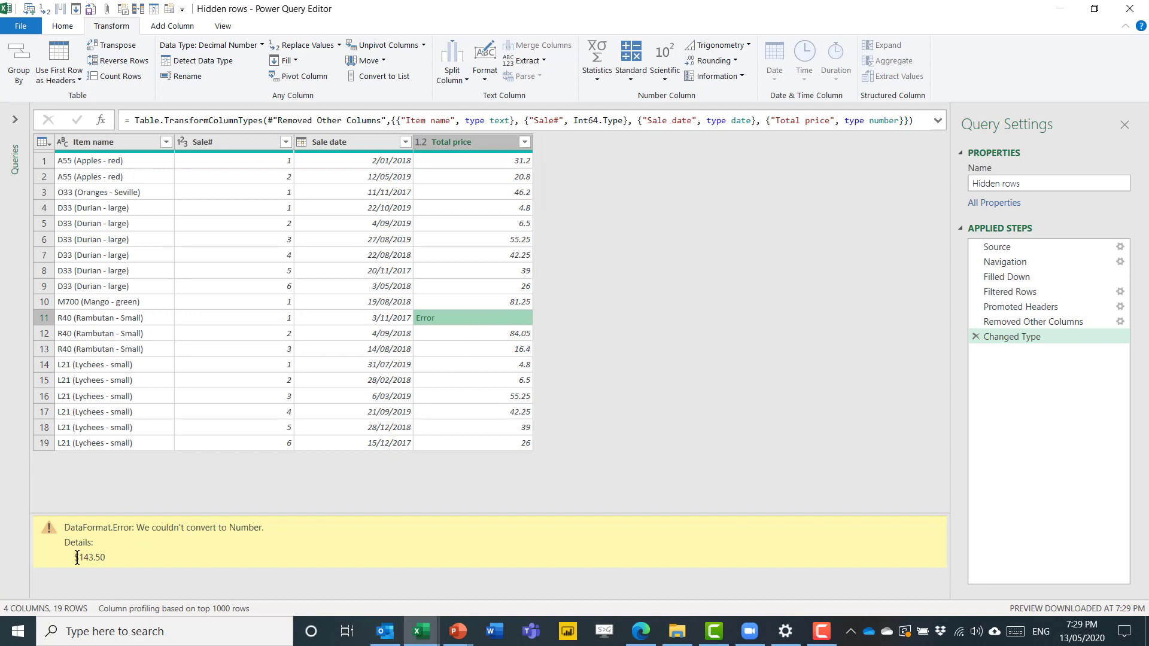
drag(78, 558, 51, 553)
click(460, 350)
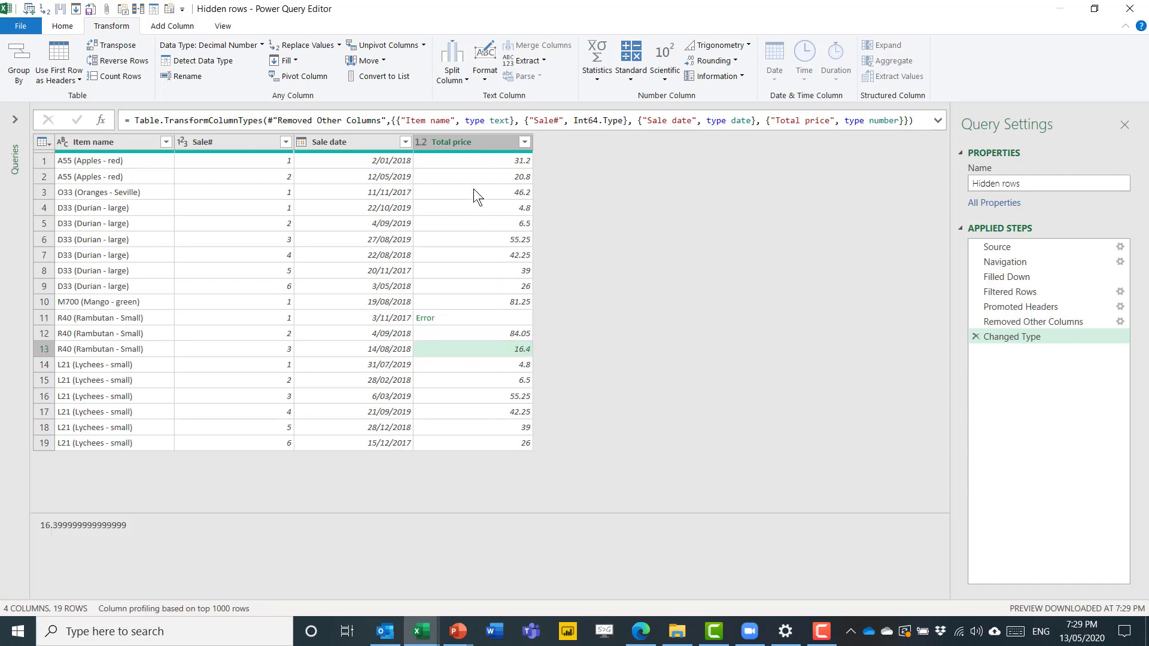
click(469, 142)
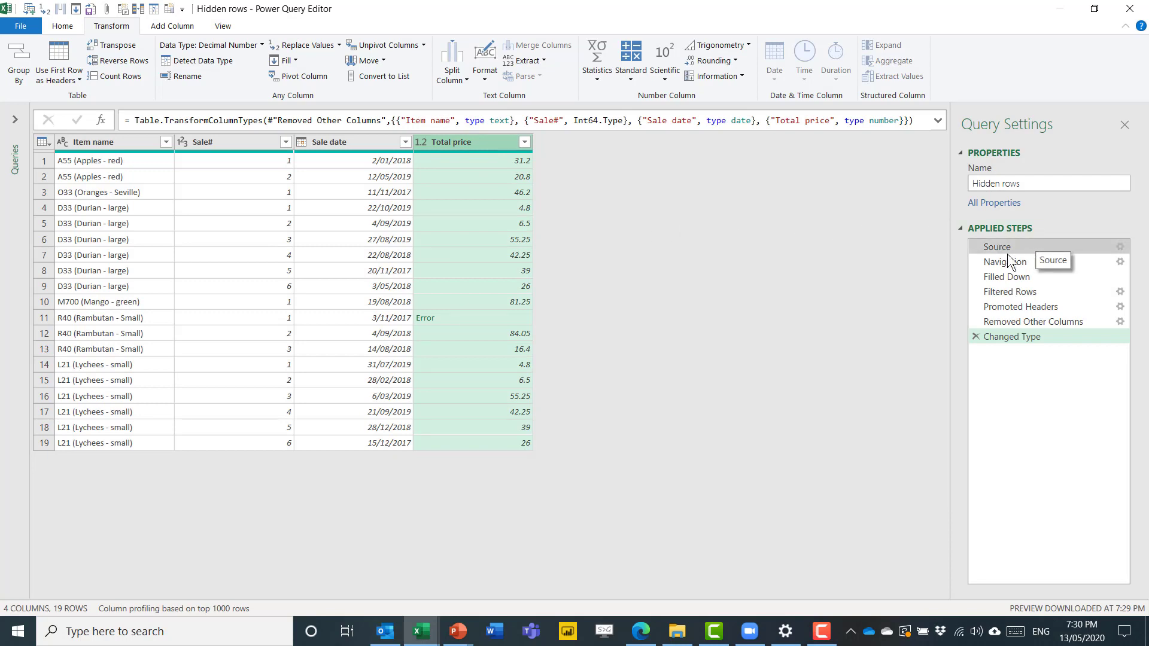
Step: Repoint the Source step to France data.xlsx and review the Filled Down and Filtered Rows results
click(1025, 246)
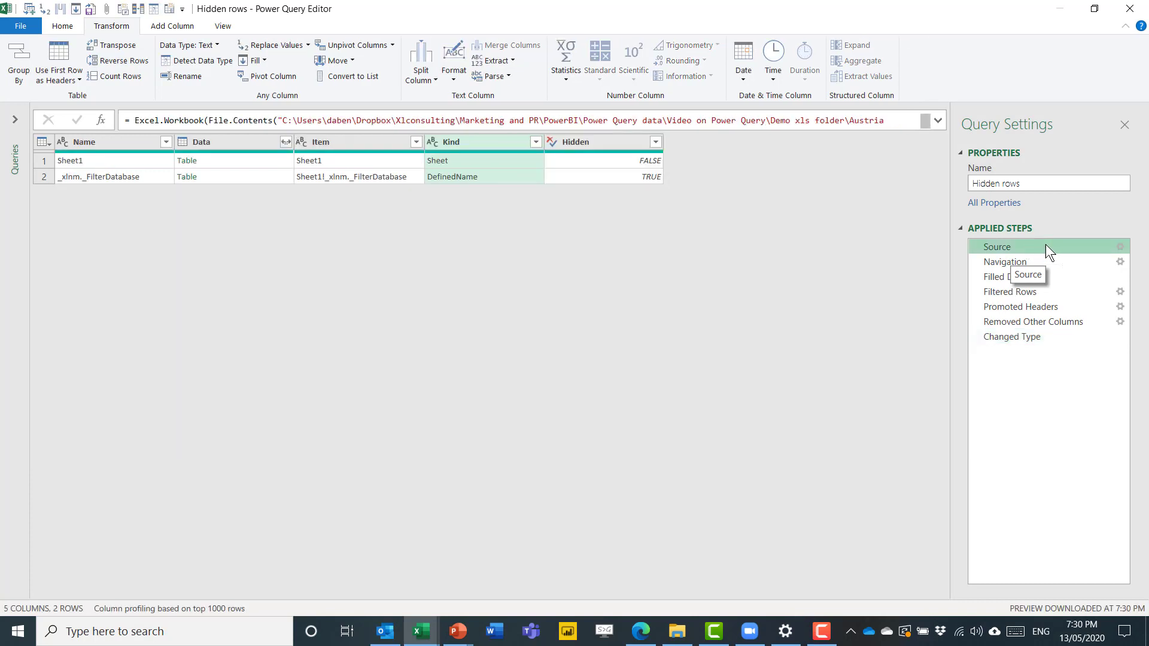
click(1120, 247)
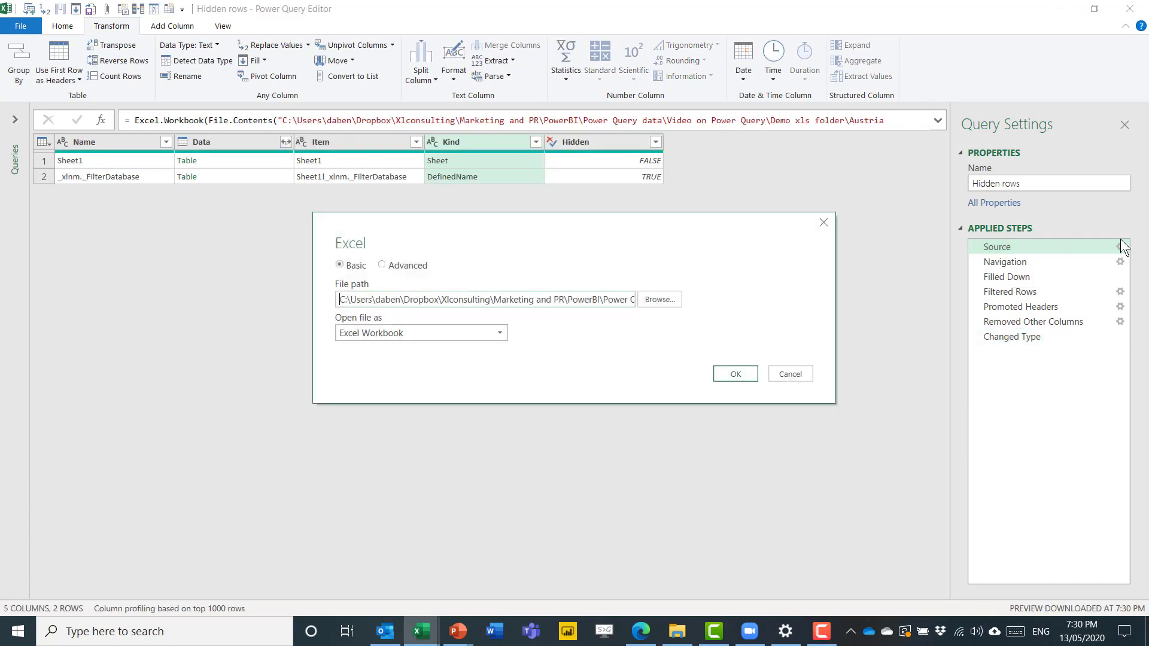
click(666, 304)
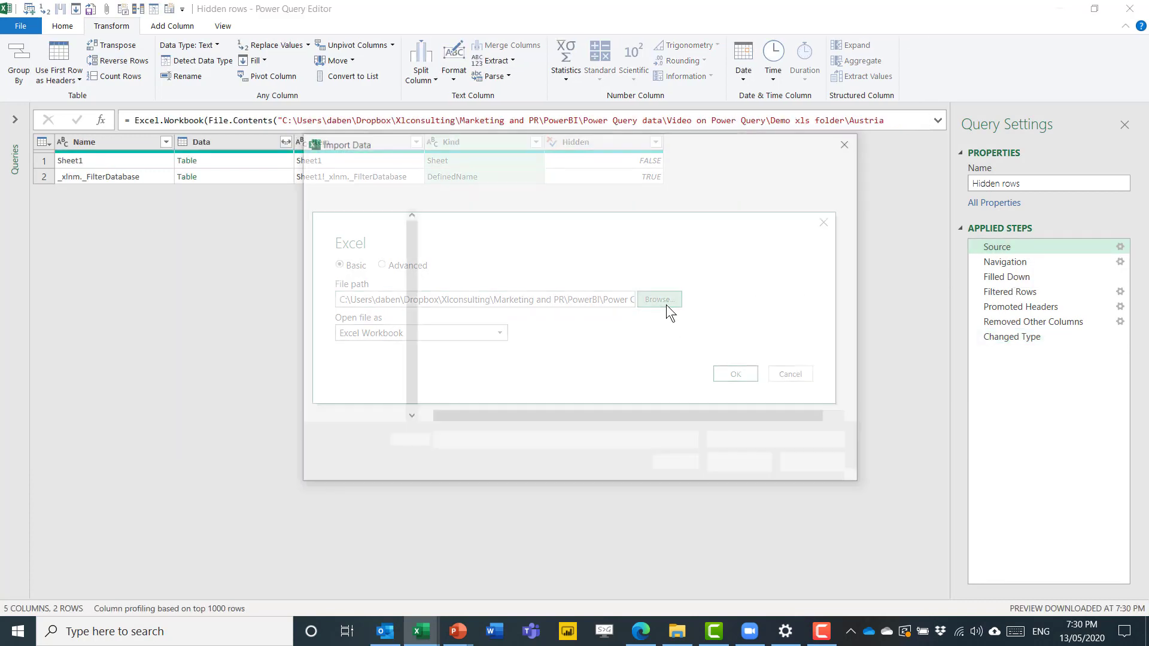
click(515, 273)
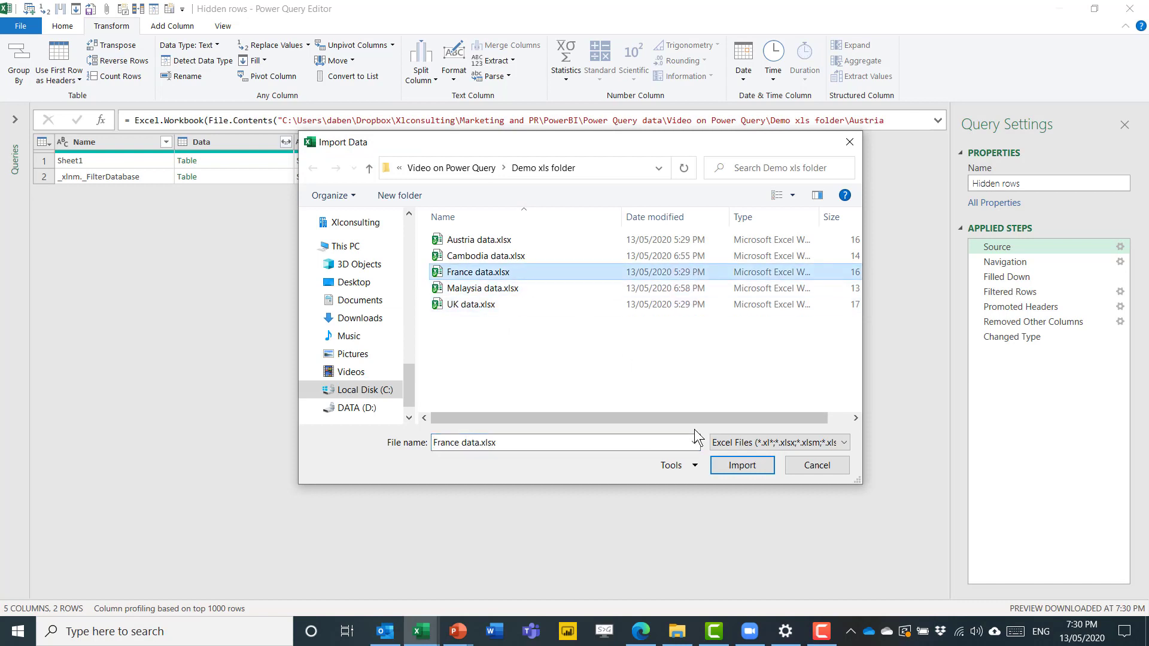
click(742, 465)
click(742, 380)
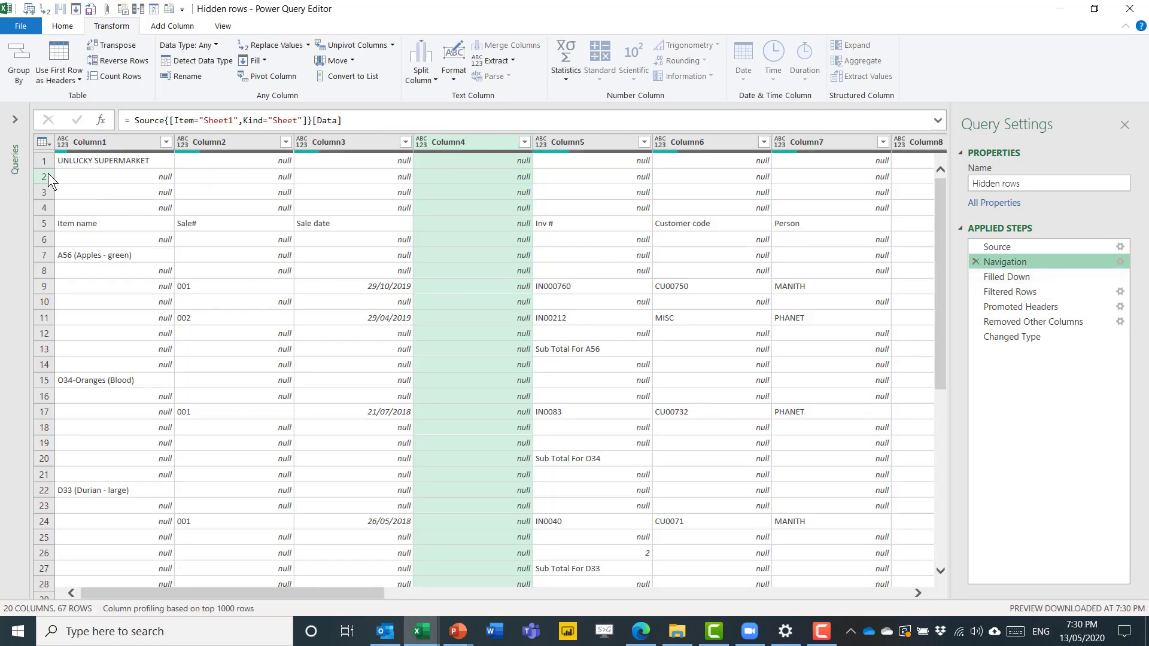
click(1035, 274)
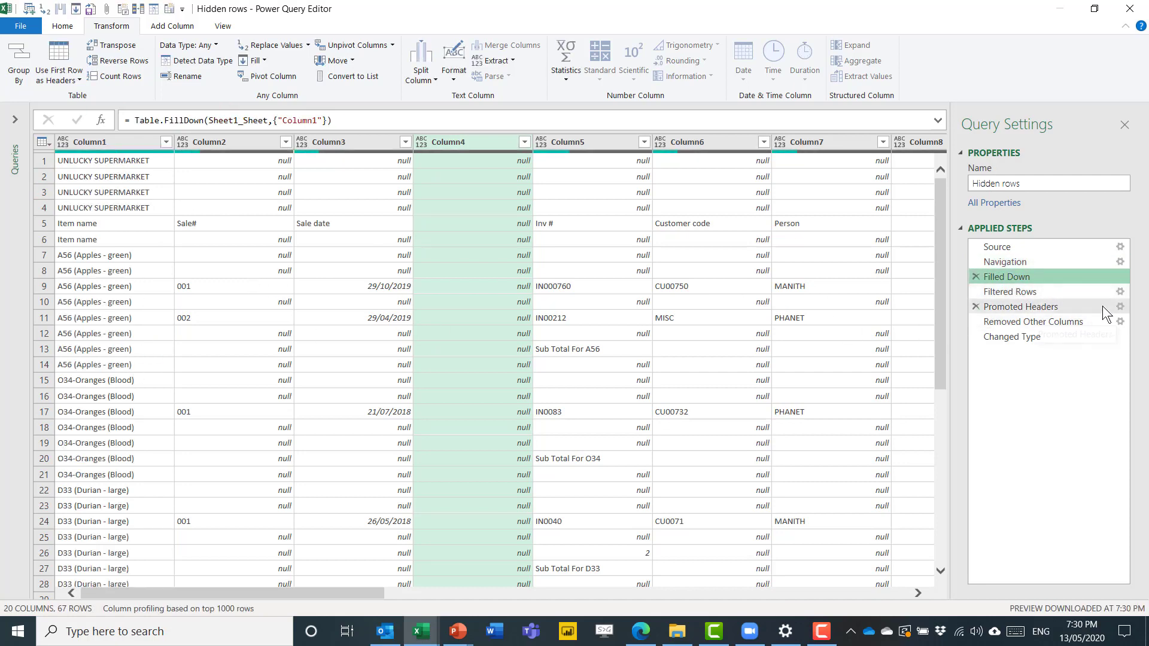
click(1068, 295)
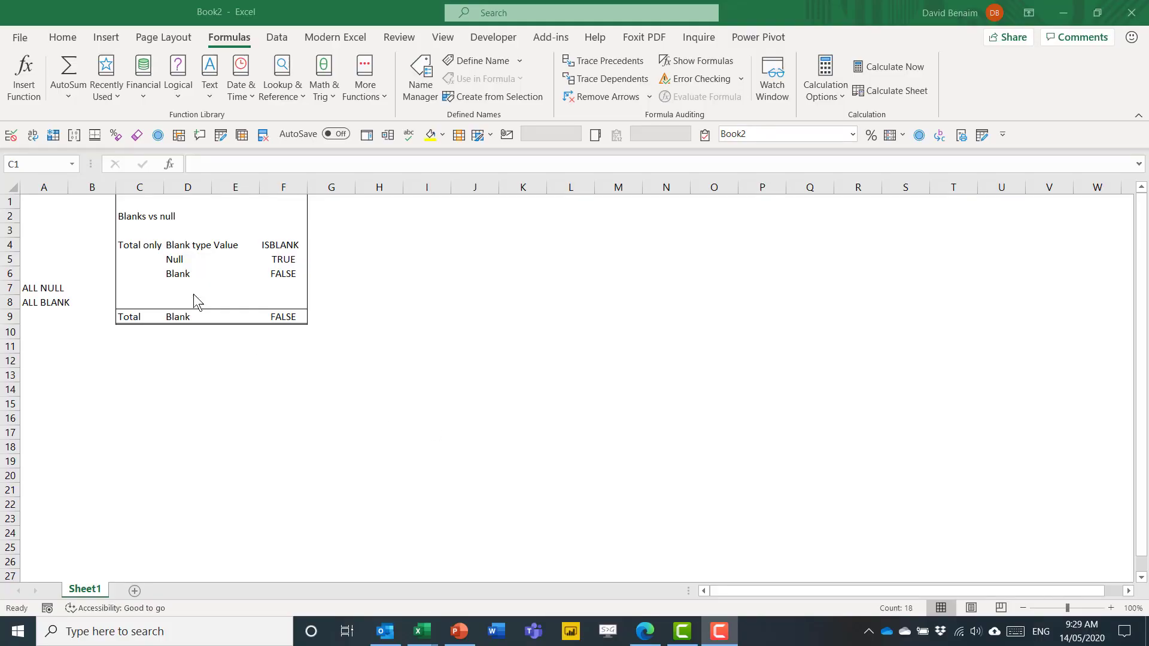
Step: Compare the Null cell E5 and the Blank cell E6 along with their ISBLANK checks
key(ctrl+a)
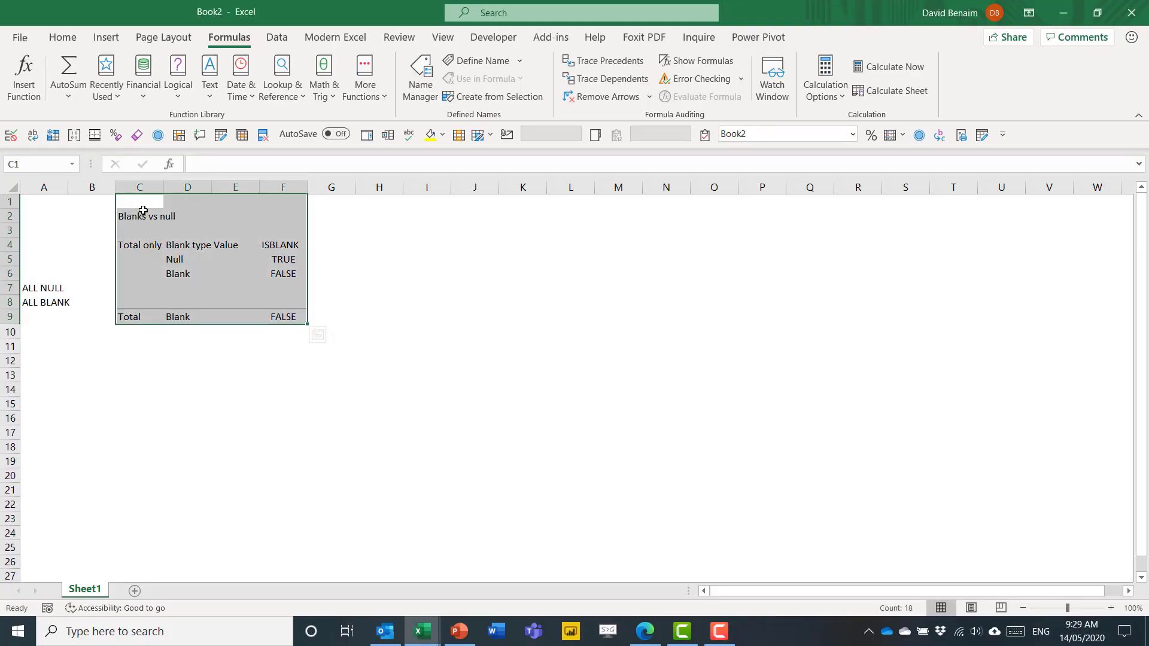
click(405, 267)
click(234, 257)
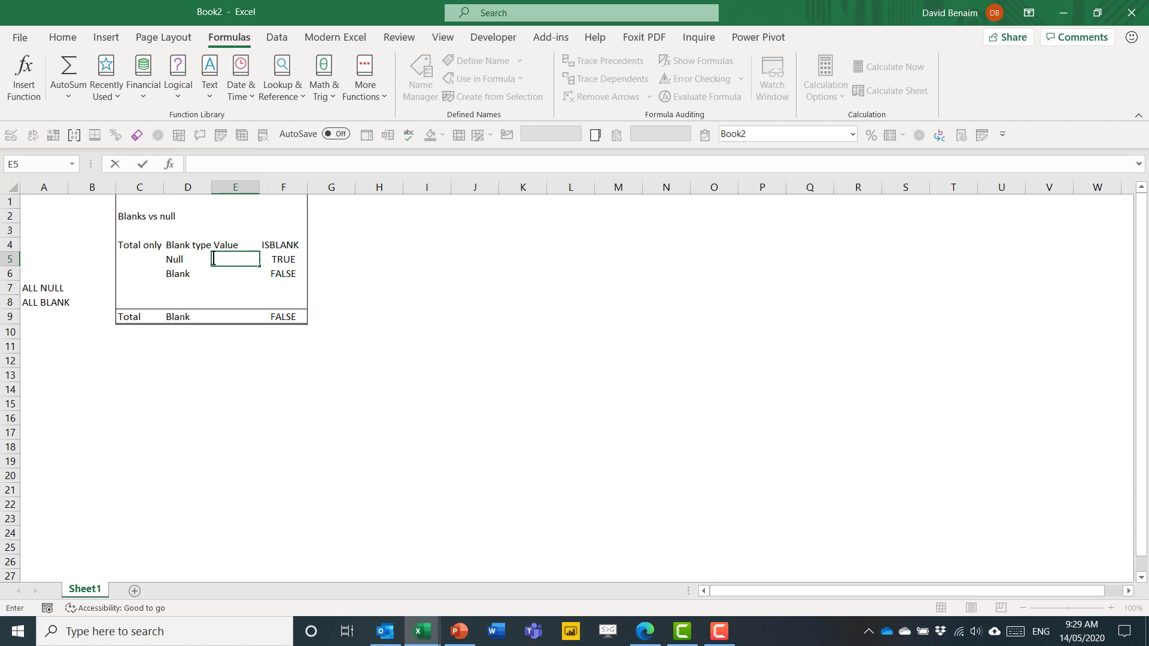
key(Escape)
click(272, 259)
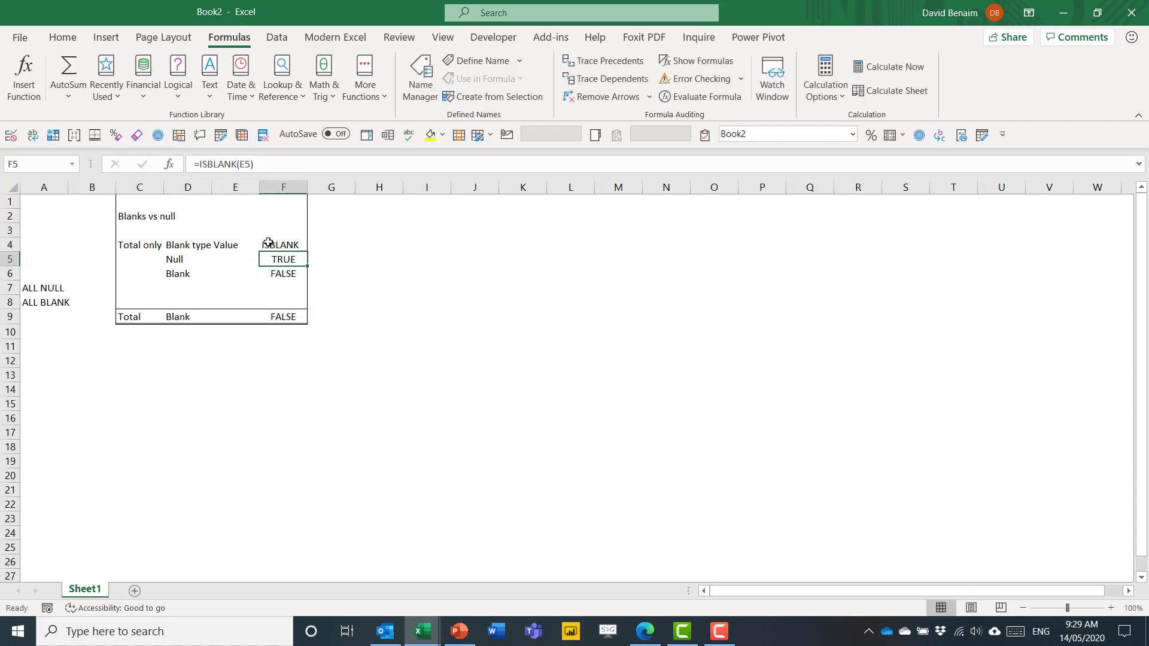
click(219, 272)
double_click(228, 272)
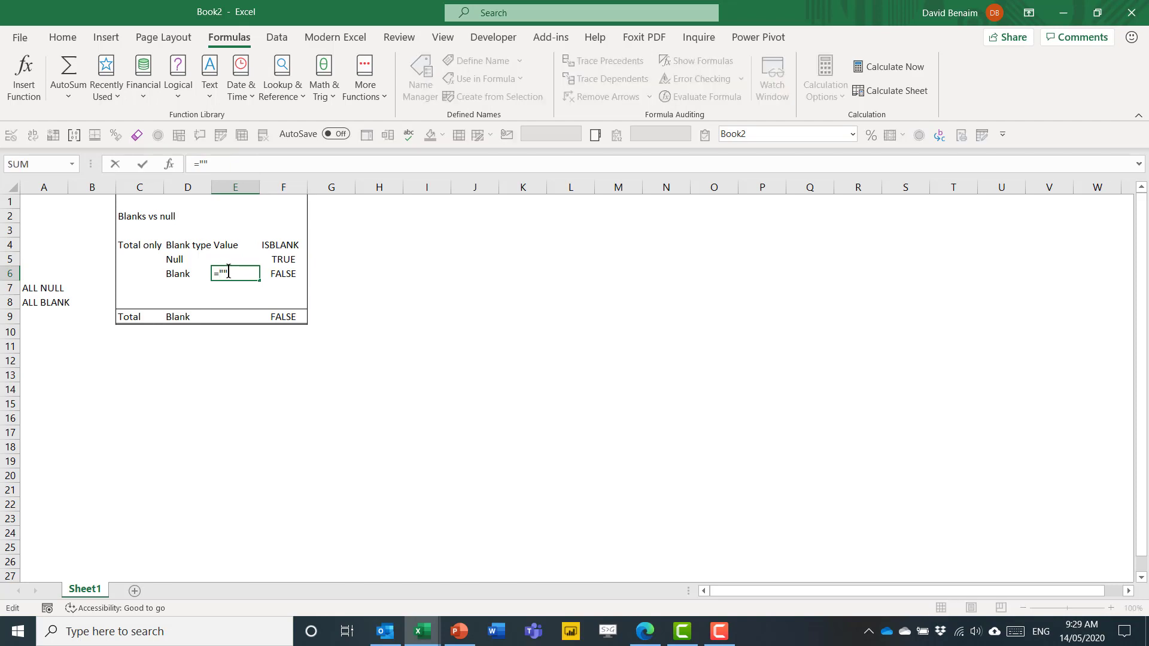
drag(228, 272, 222, 273)
key(Escape)
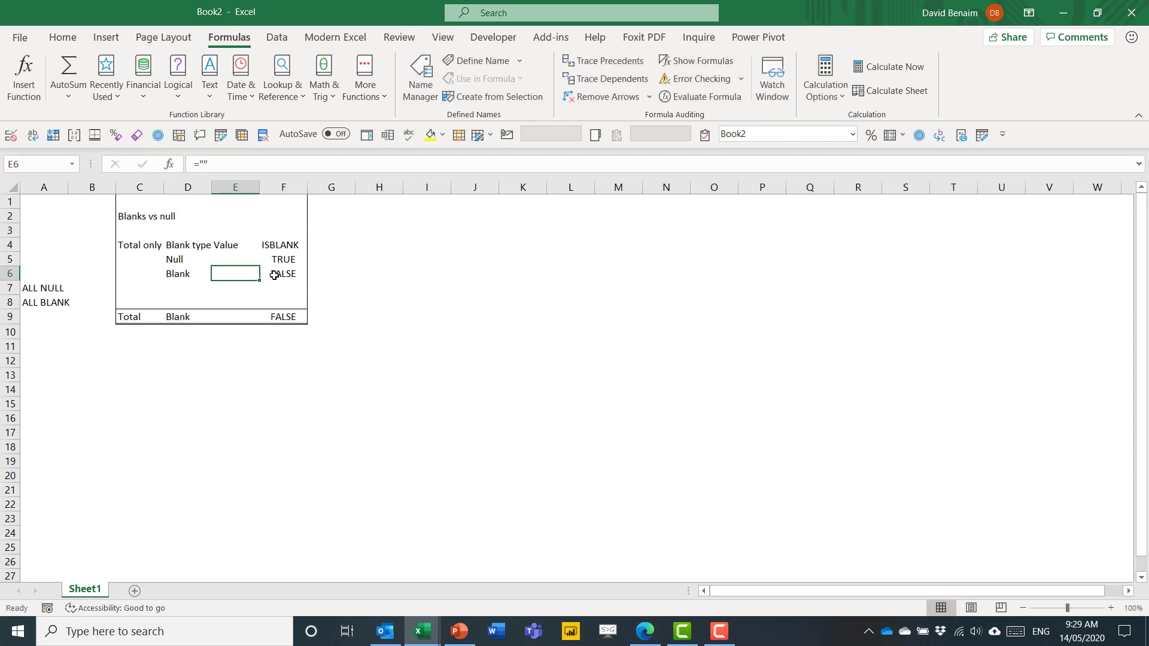
click(277, 274)
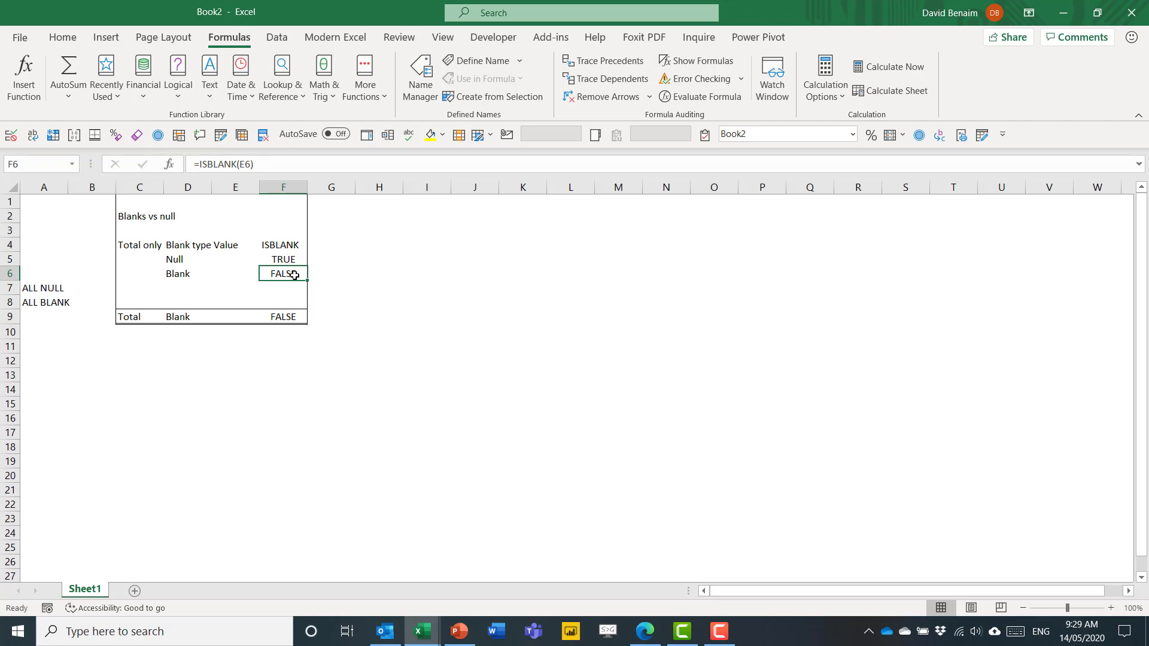
Step: Inspect the Total row's E9 formula and its ISBLANK result in F9
click(281, 318)
double_click(238, 318)
drag(214, 317, 283, 316)
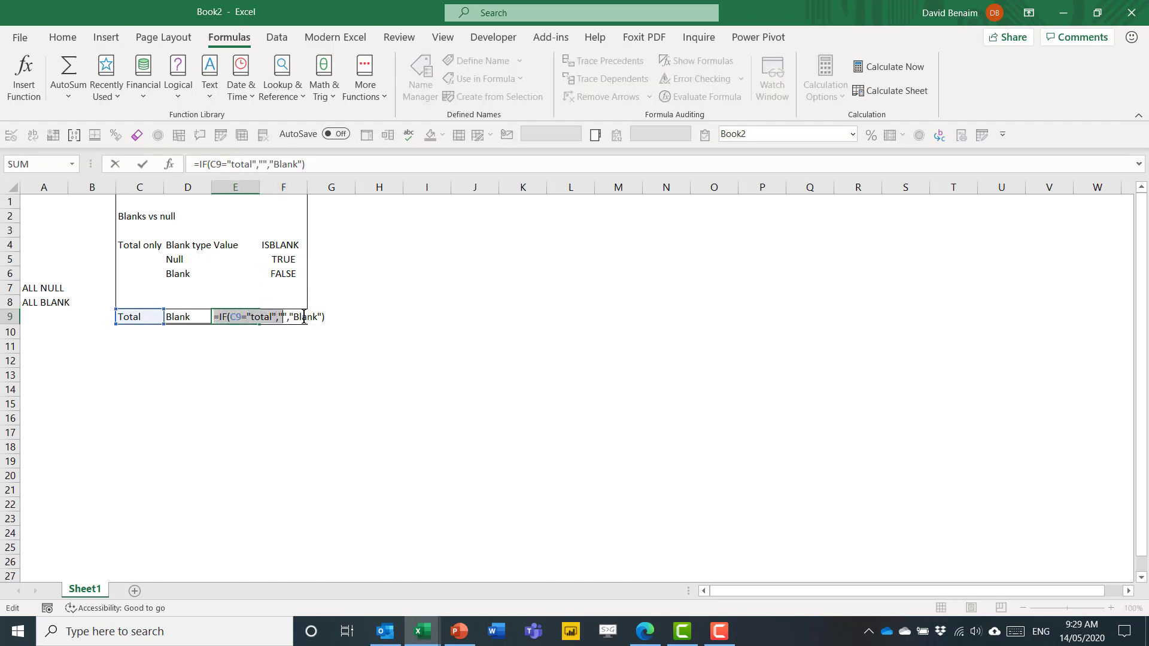
key(Escape)
click(292, 317)
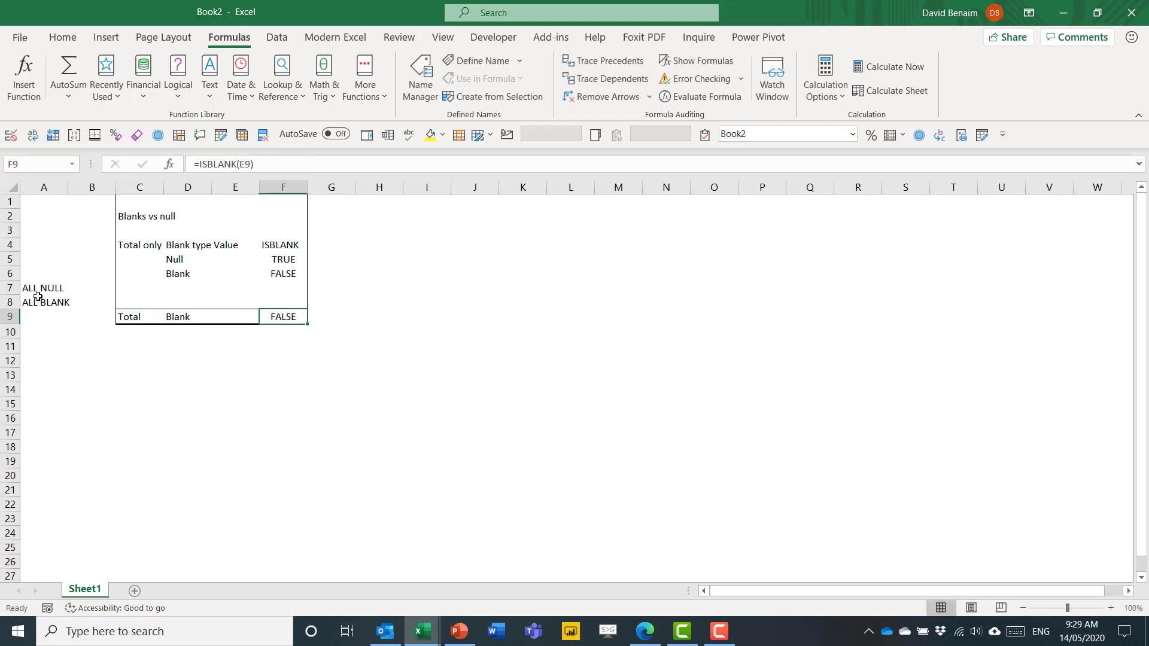
Step: Select C1:F9 and name the range EMPTY in the Name Box
drag(128, 285, 279, 286)
drag(147, 302, 287, 303)
drag(146, 205, 288, 314)
click(31, 160)
text(Blanks)
key(Escape)
click(31, 161)
text(EMPTY)
key(Return)
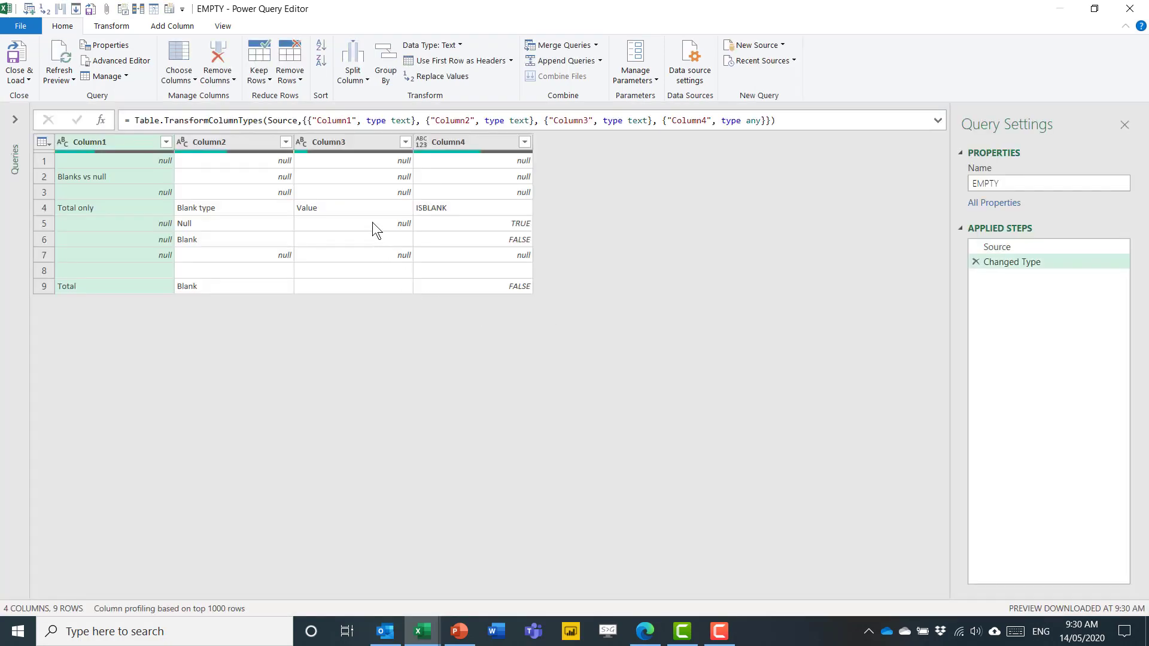
Step: Apply Remove Empty to Column3 and examine its null and empty conditions in the formula bar
click(390, 239)
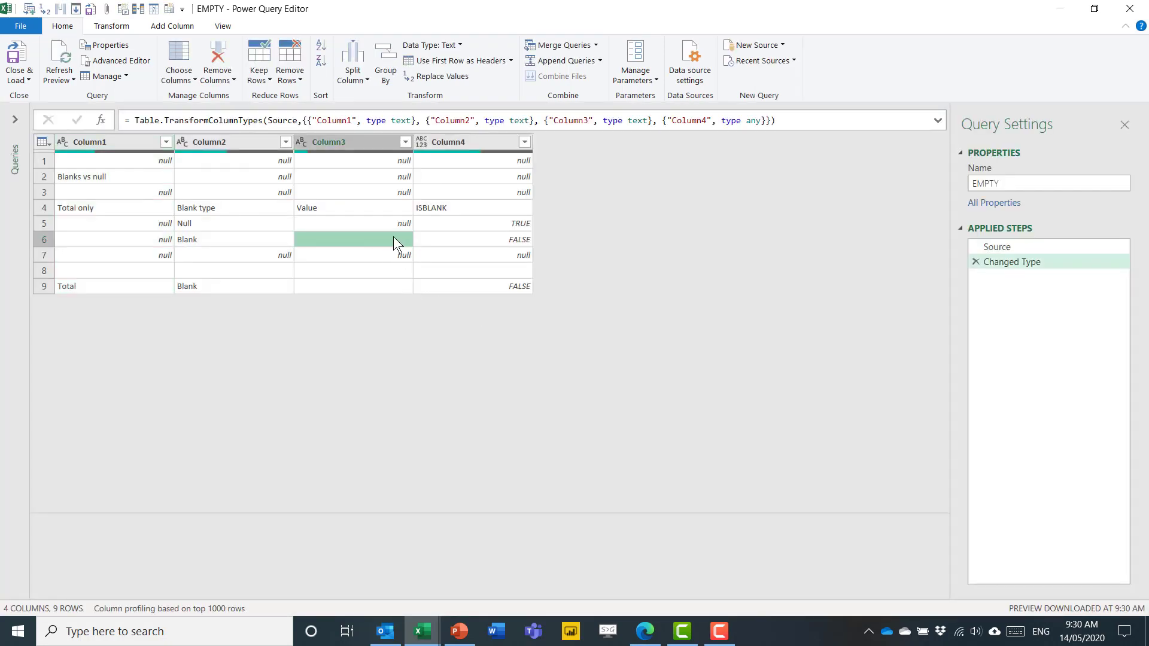
click(404, 143)
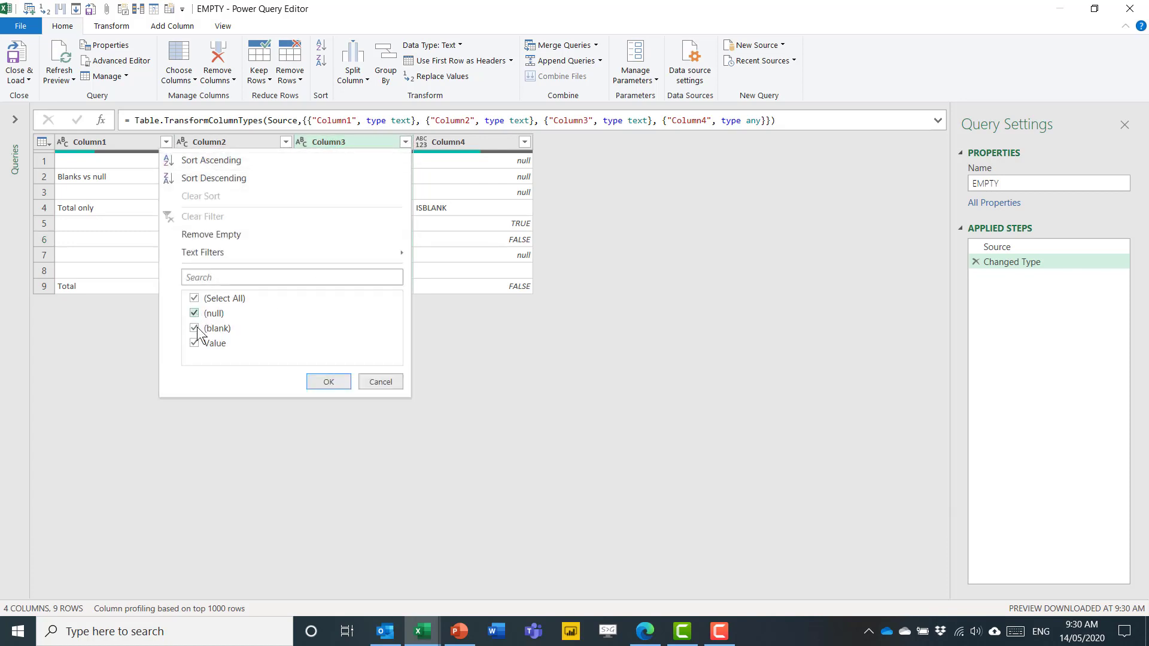
click(225, 235)
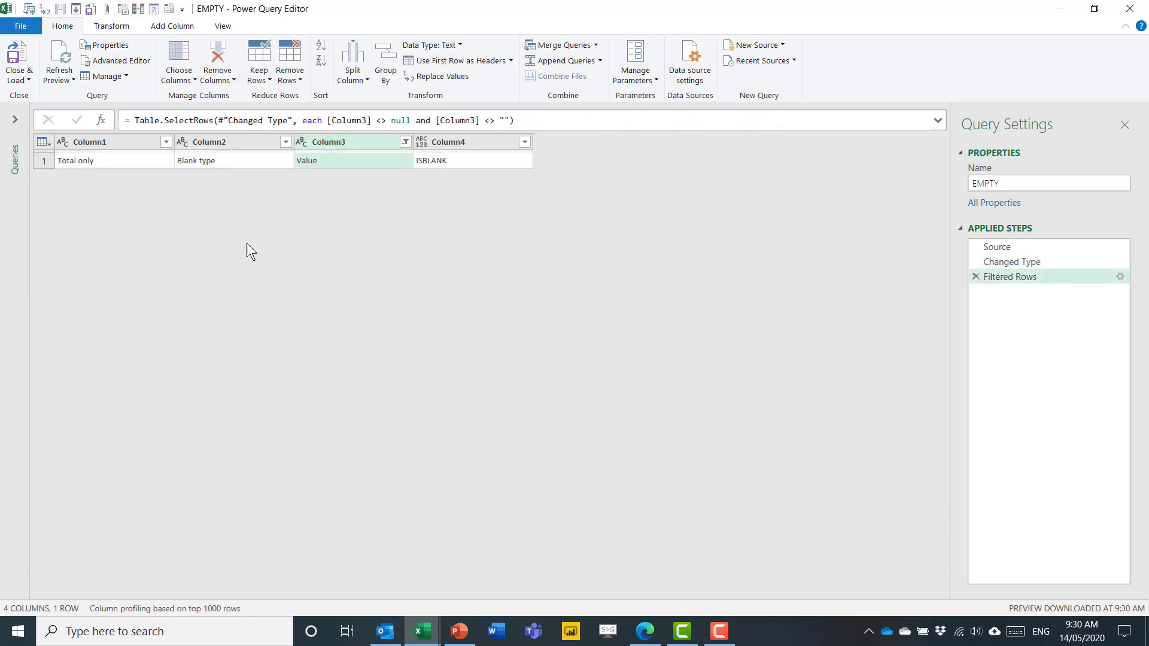
drag(389, 119, 509, 119)
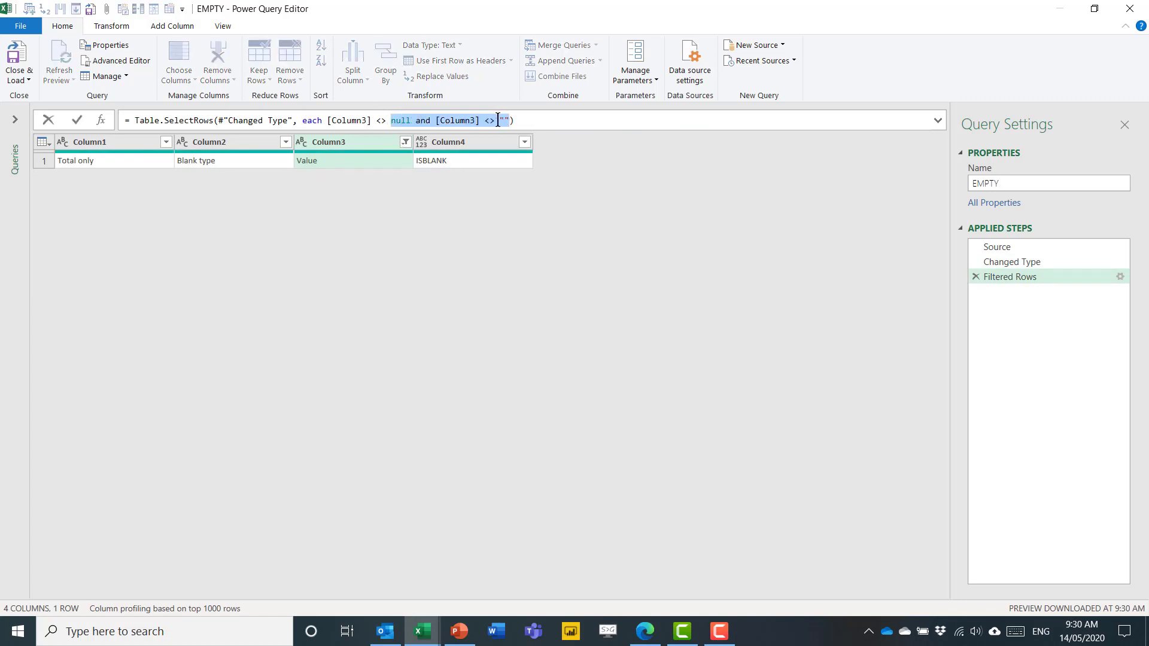
click(501, 120)
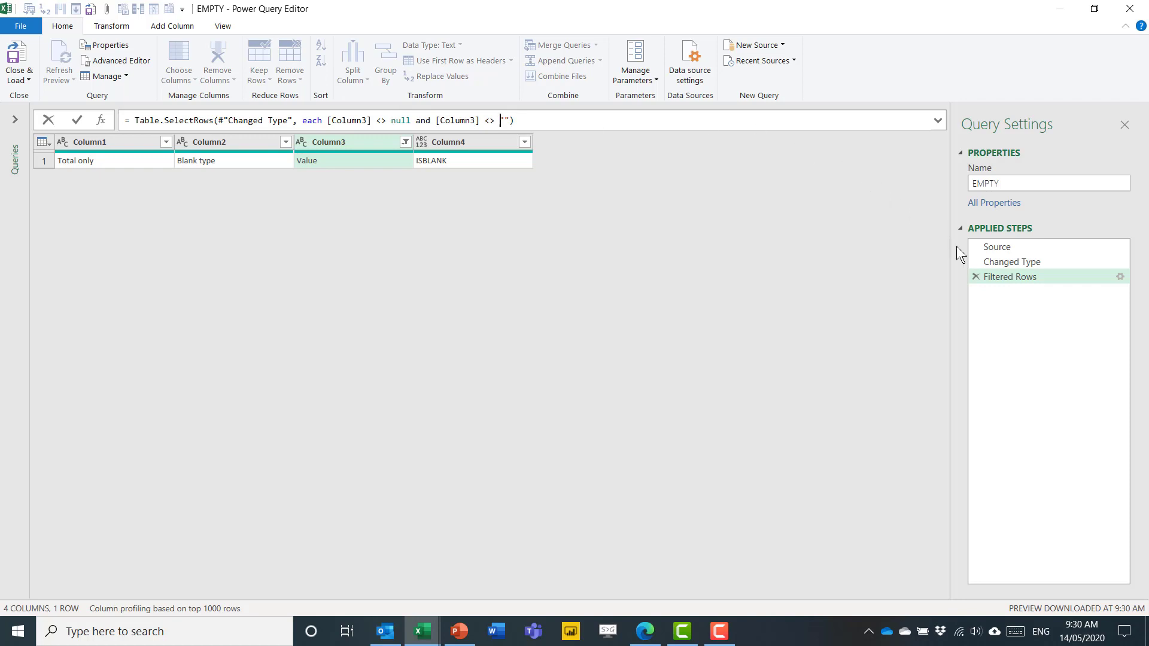
click(978, 276)
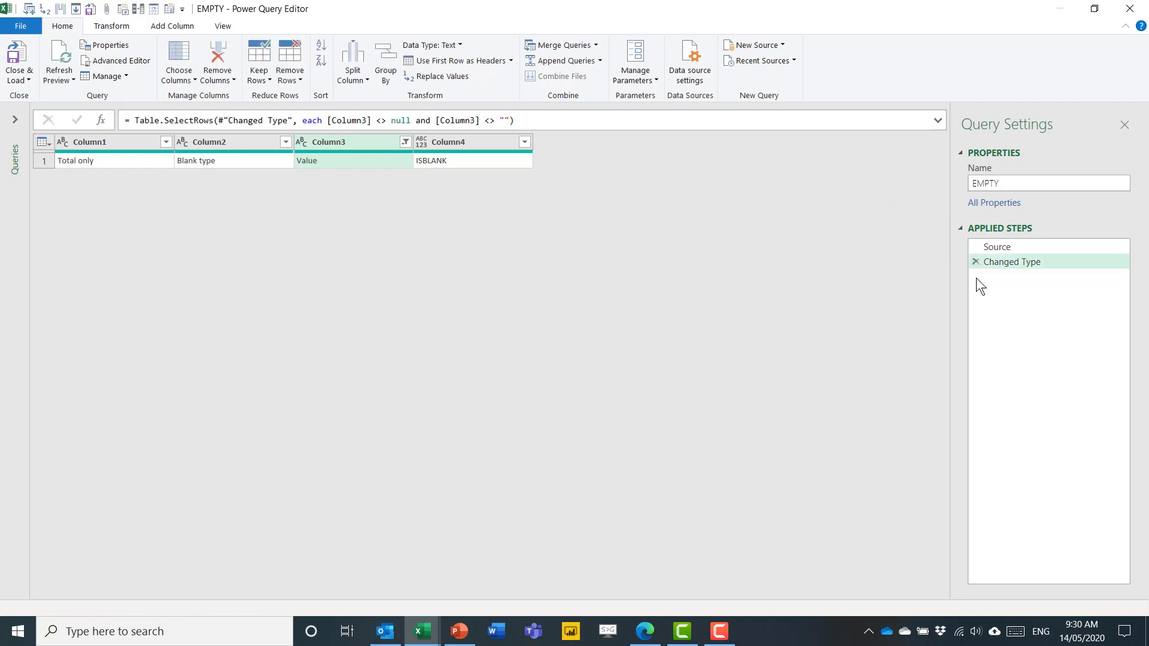
Step: Delete the Column3 filter step, add Remove Blank Rows, and compare before and after
click(975, 276)
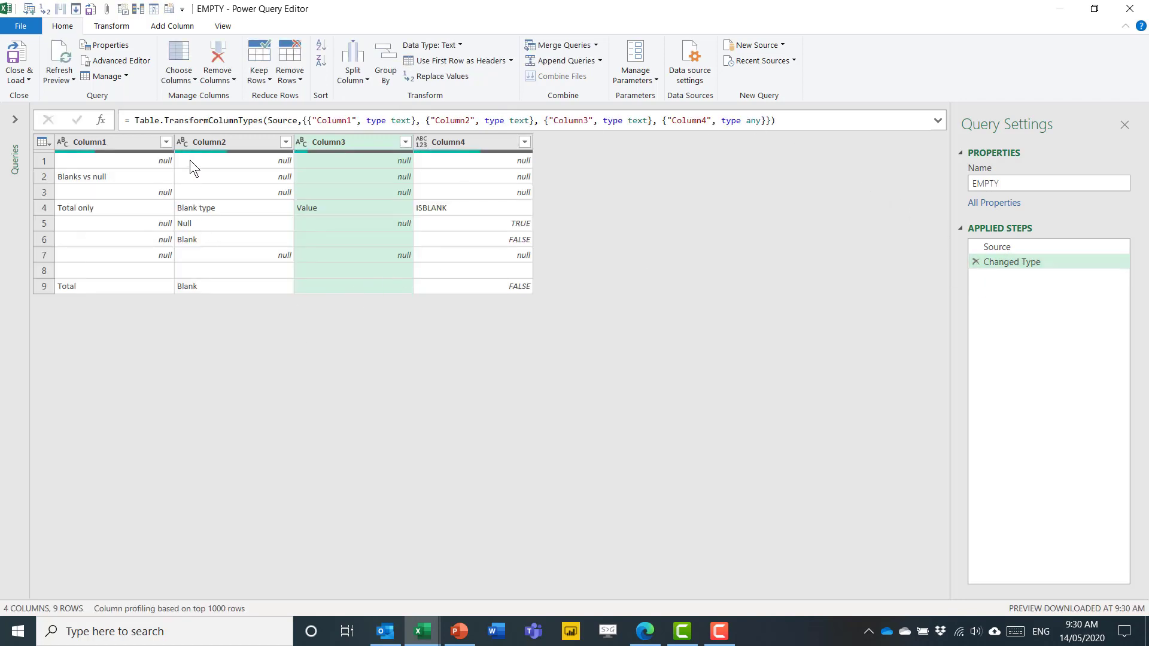
click(289, 66)
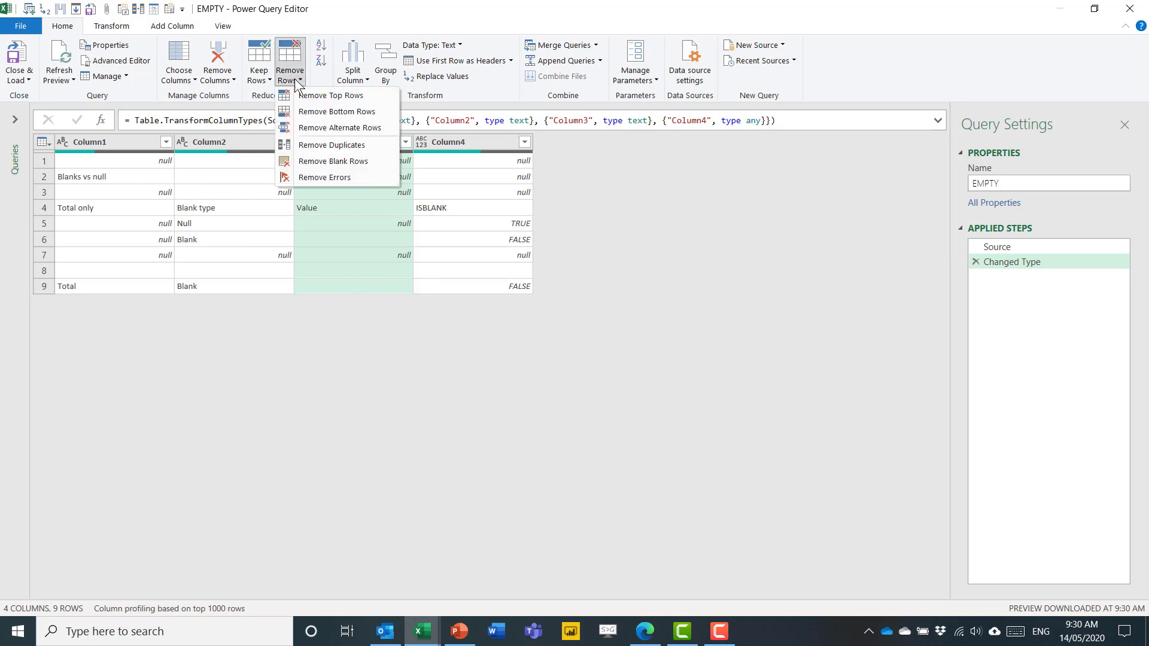
click(330, 161)
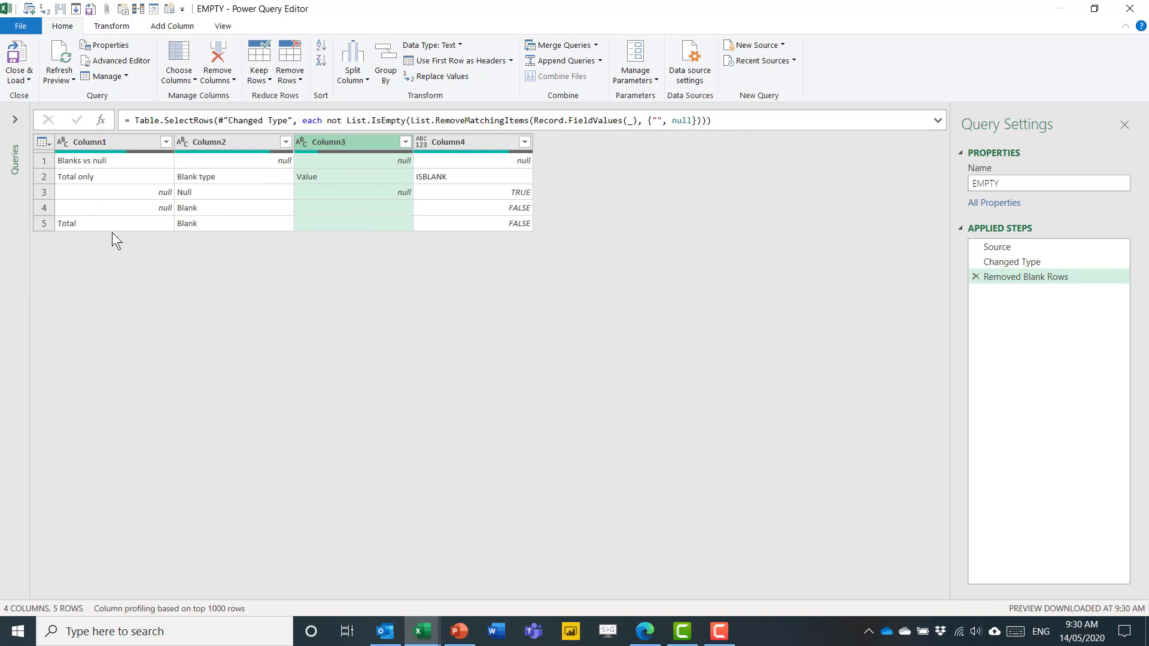
click(1024, 262)
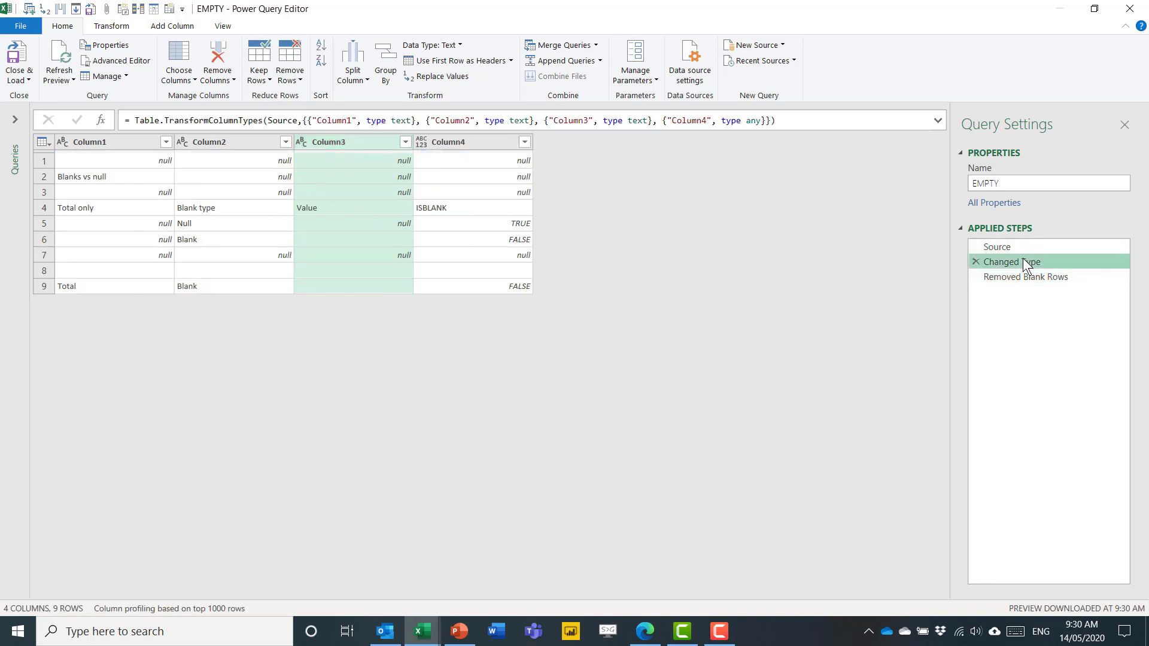
click(1024, 276)
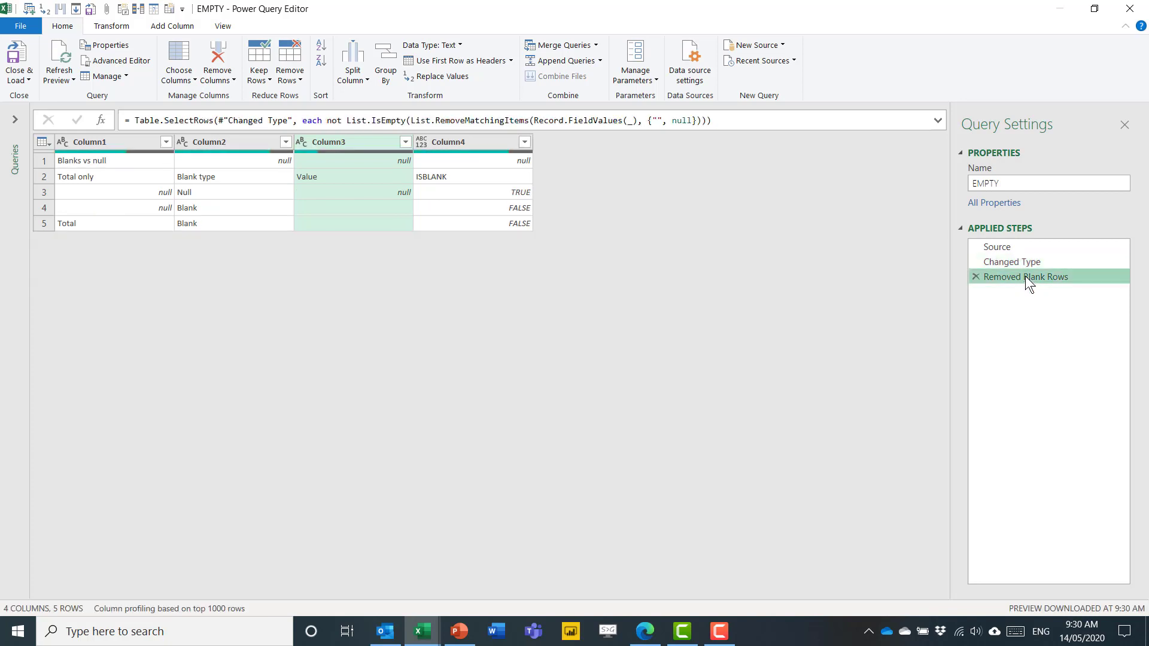
Step: At the Changed Type step, inspect the empty and null cells in rows 2, 8 and Total
click(1018, 263)
click(124, 271)
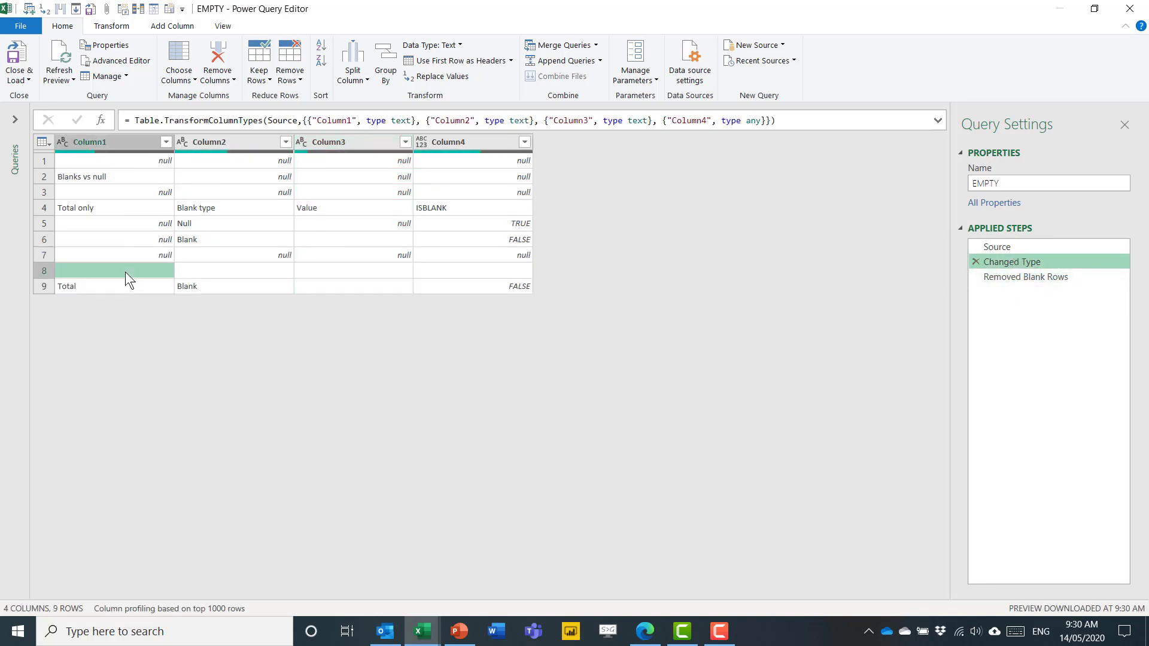
click(497, 272)
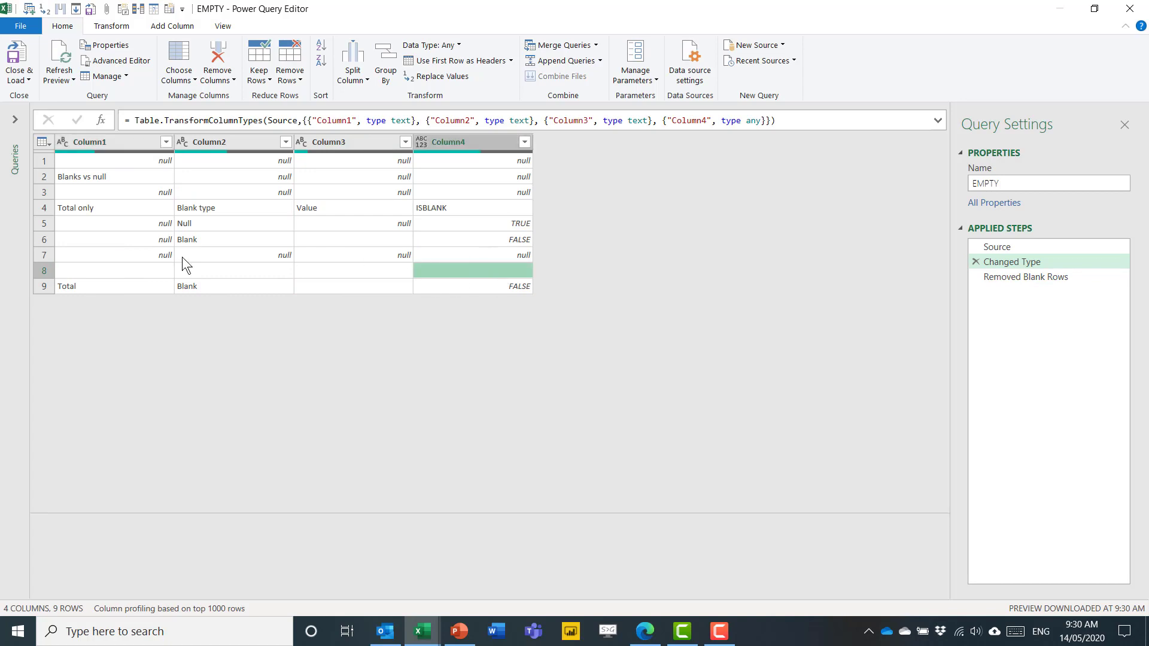
click(118, 178)
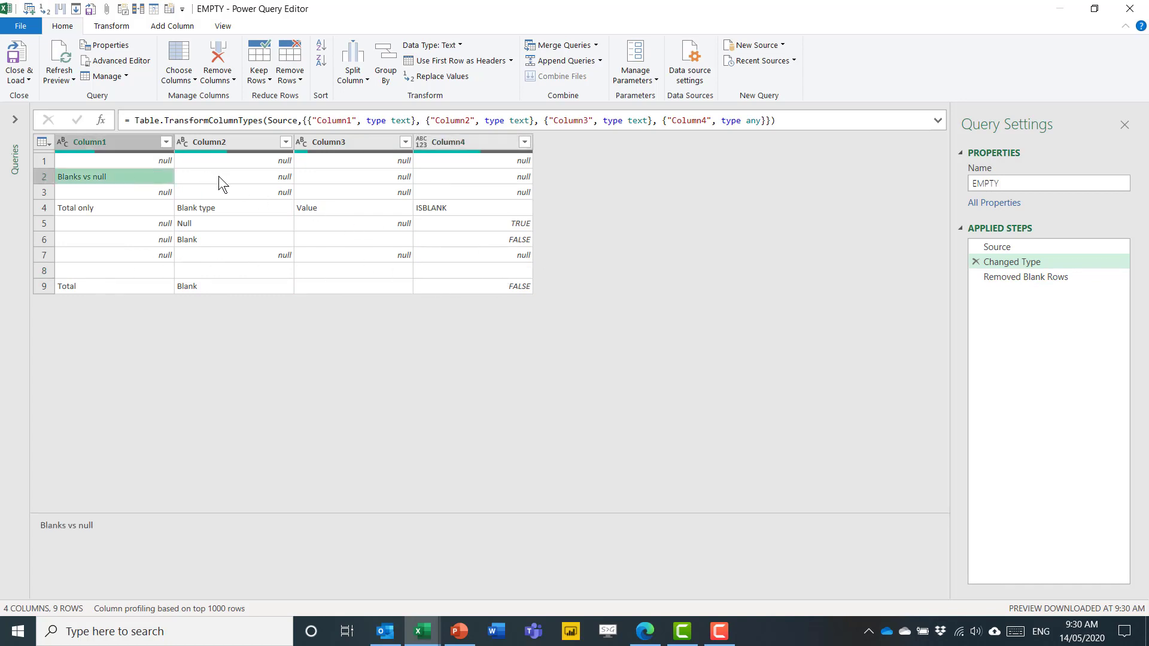
click(315, 289)
click(366, 173)
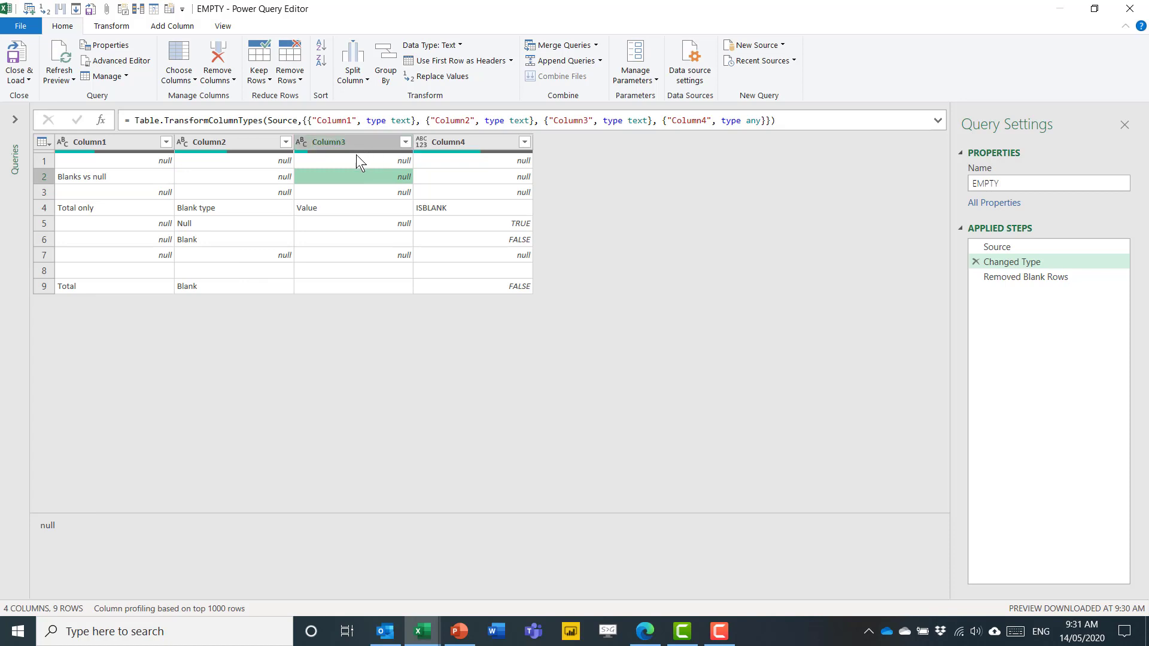
Step: Insert a Remove Empty filter on Column2 ahead of Removed Blank Rows, then revisit Changed Type
click(285, 143)
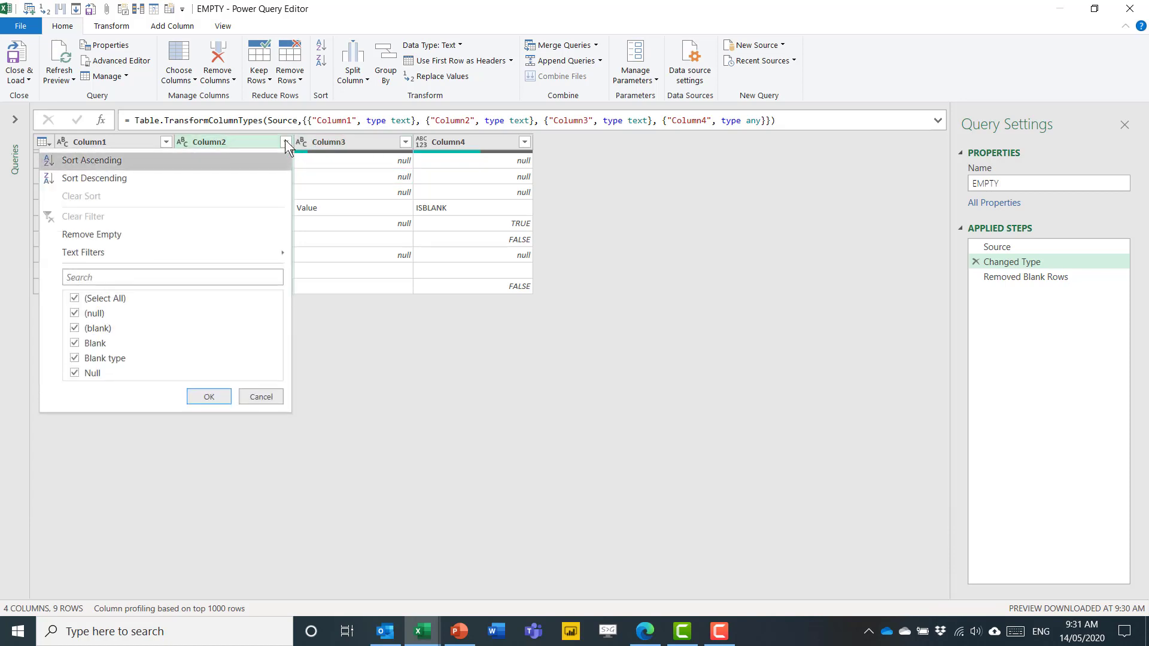
click(131, 232)
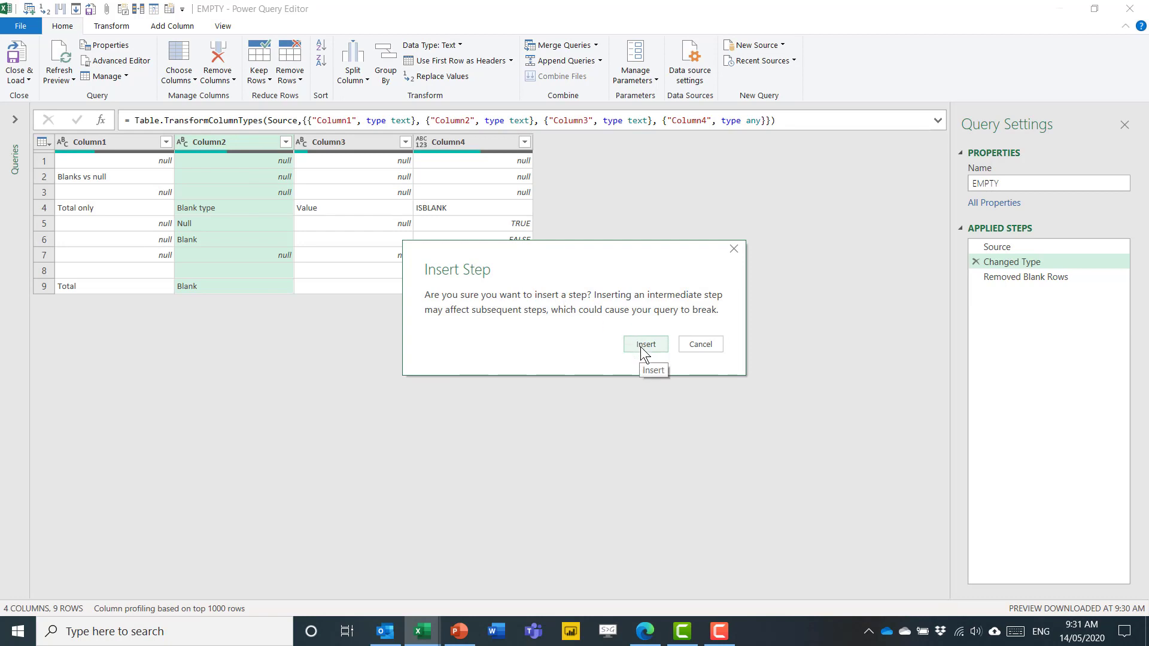
click(640, 346)
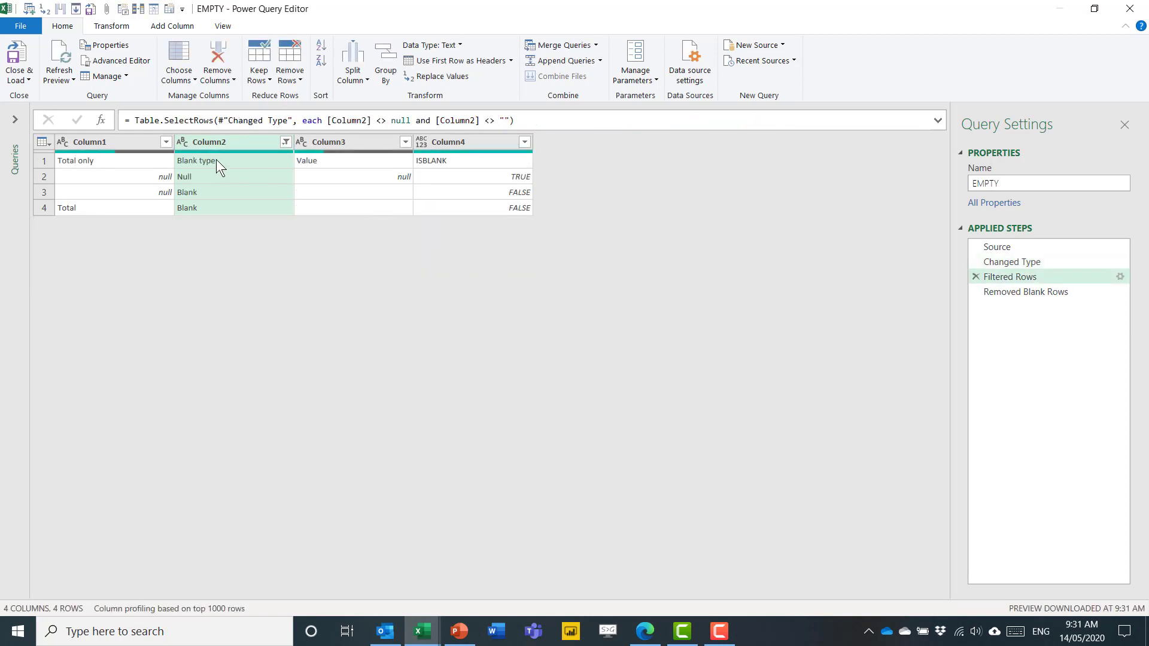
click(290, 71)
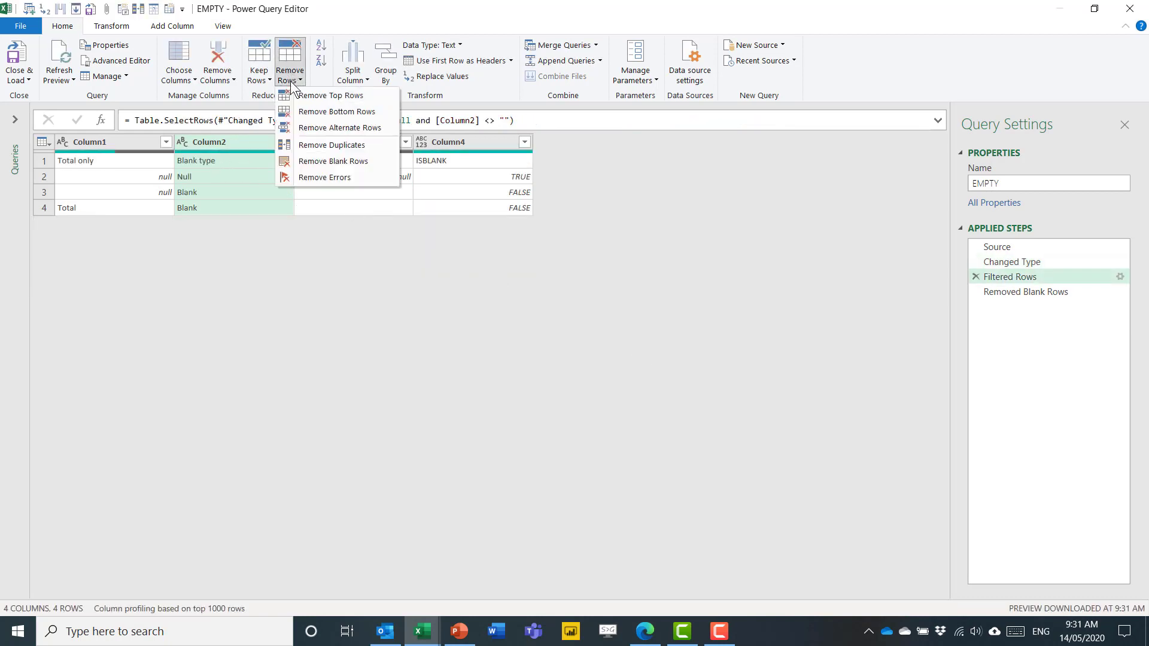
click(473, 278)
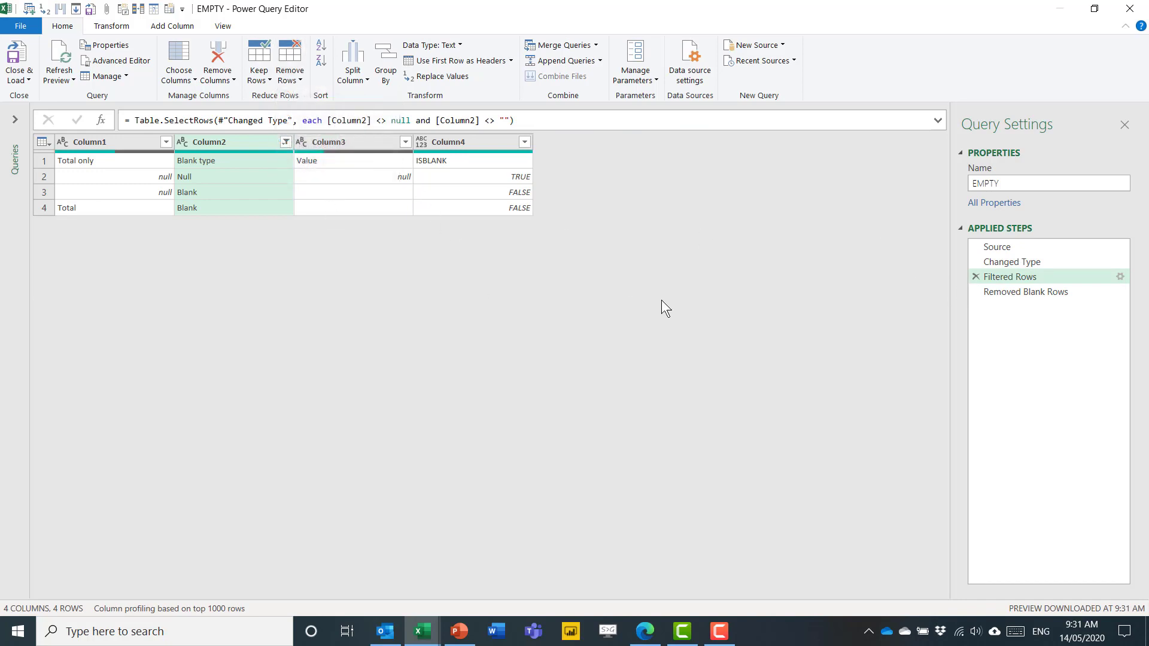
click(1015, 263)
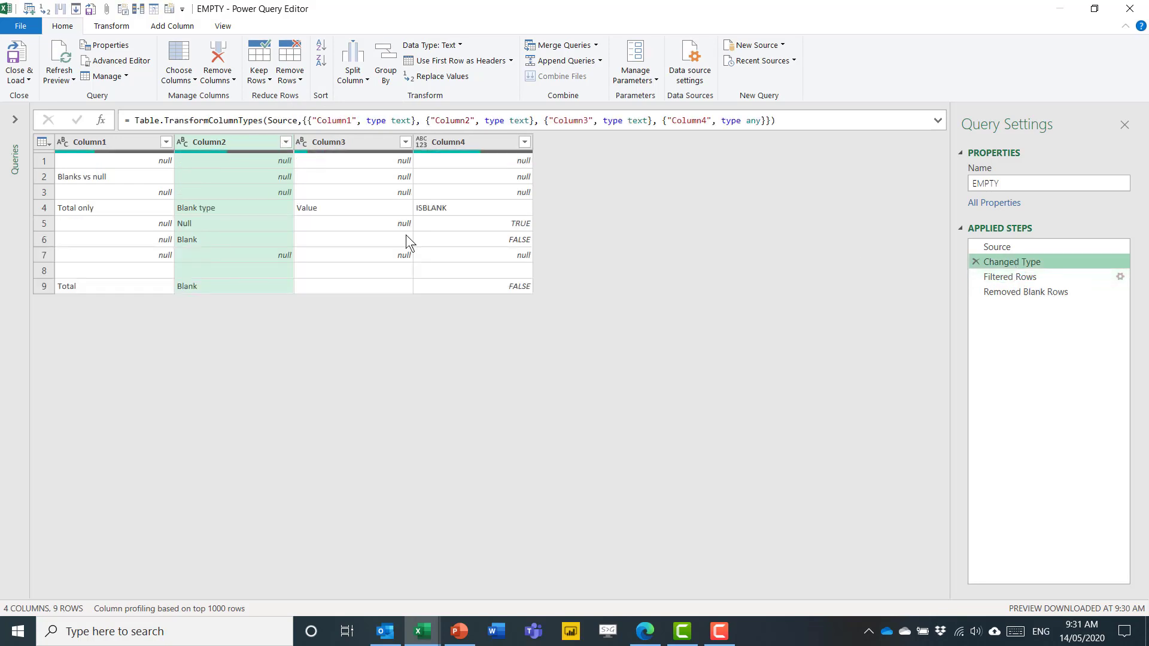
Step: Inspect the Blanks vs null cell and review Column2's filter options without changing them
click(127, 176)
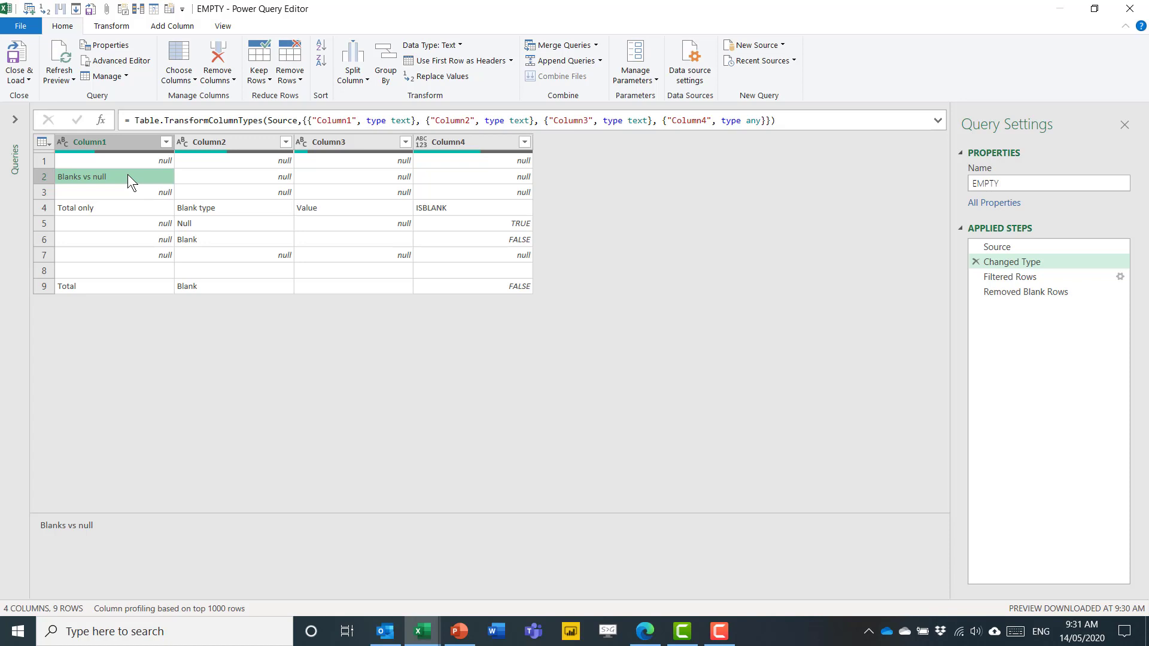
click(284, 142)
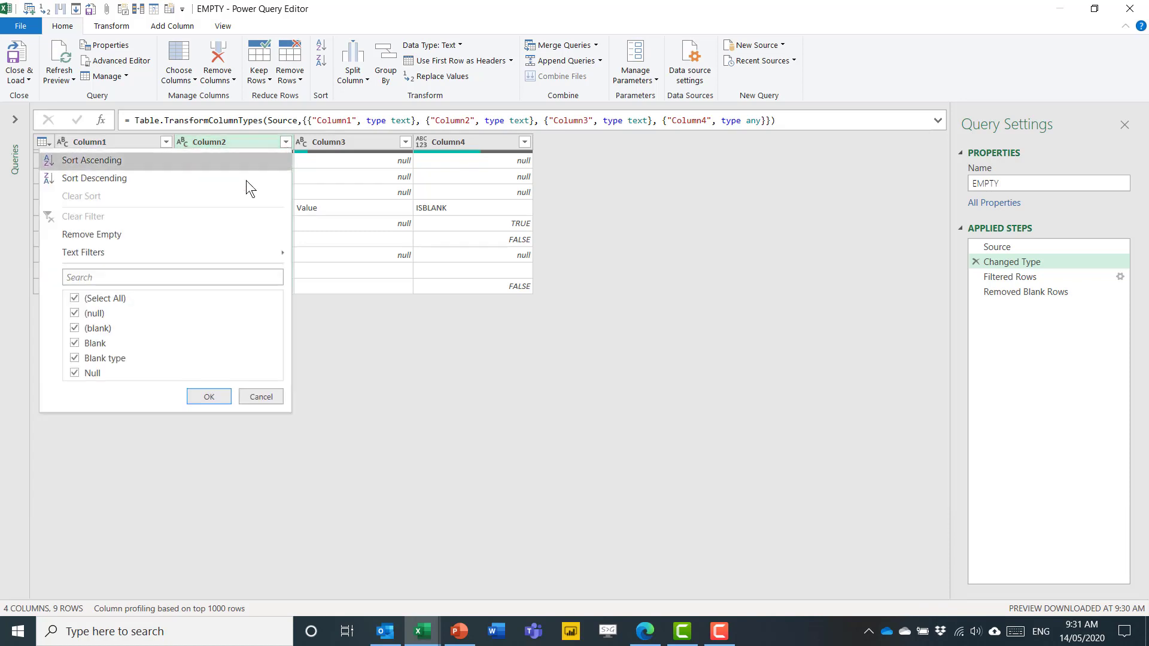
click(725, 262)
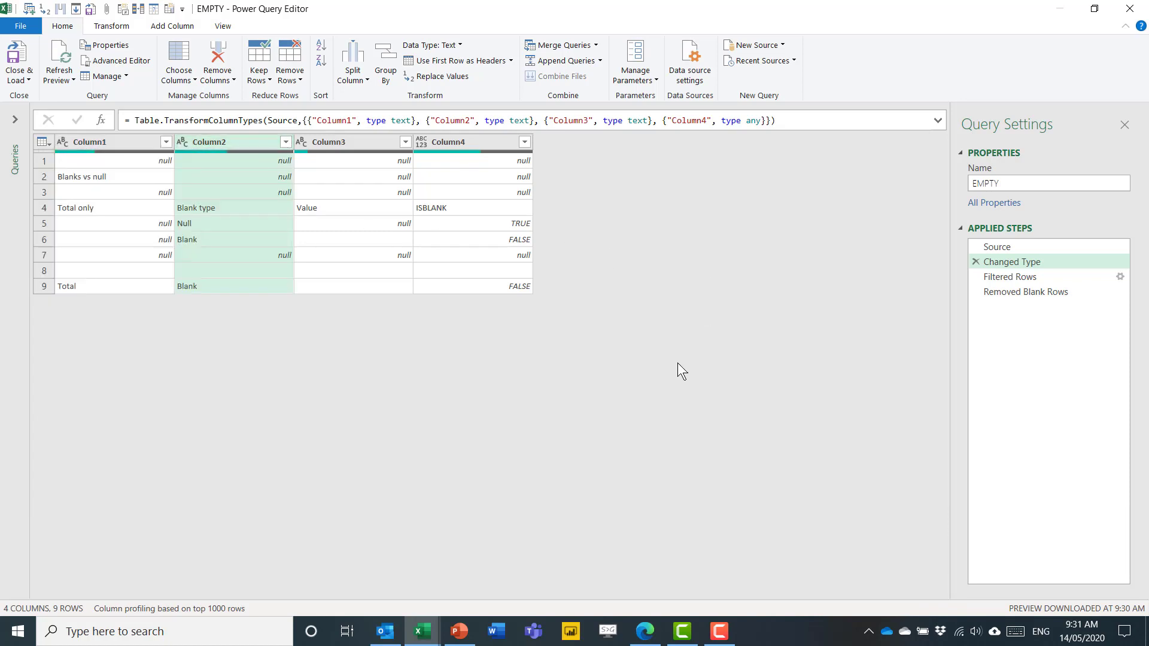